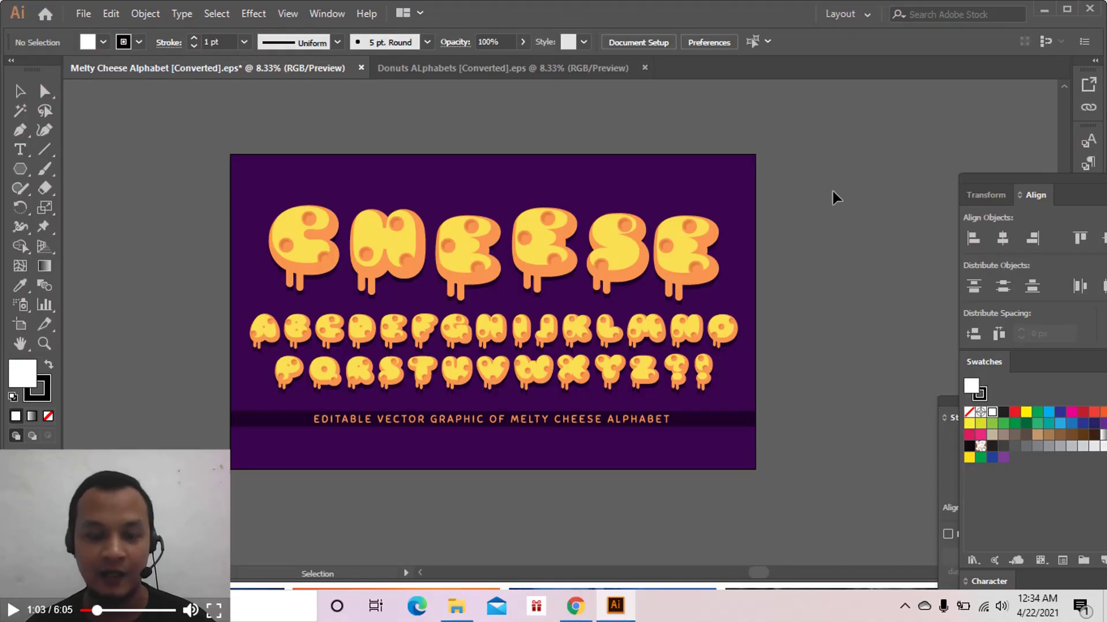
click(584, 195)
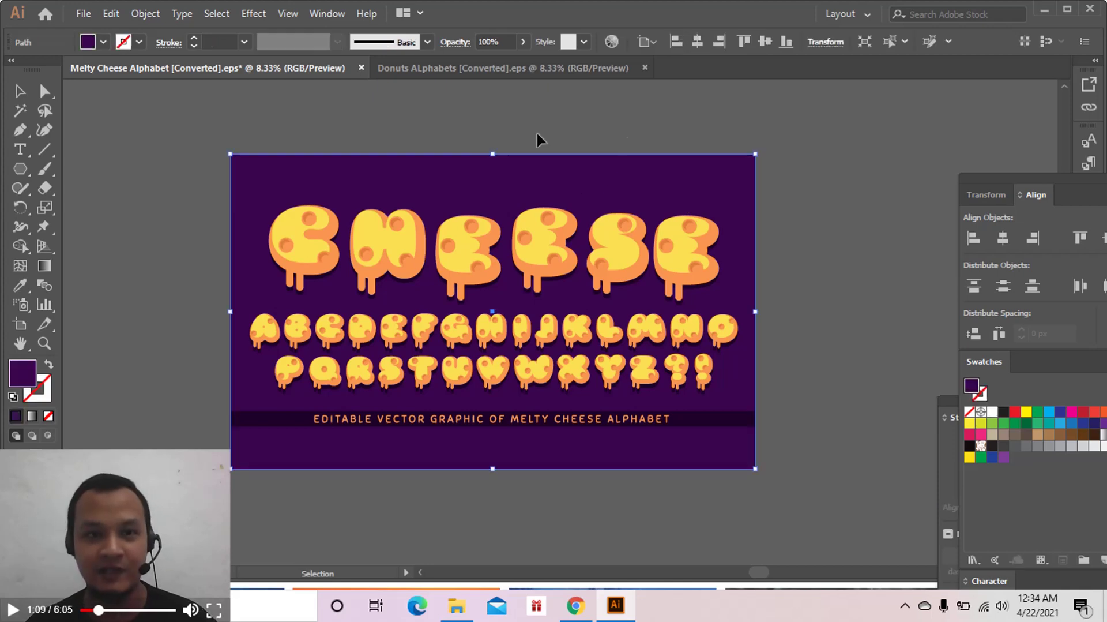
click(522, 123)
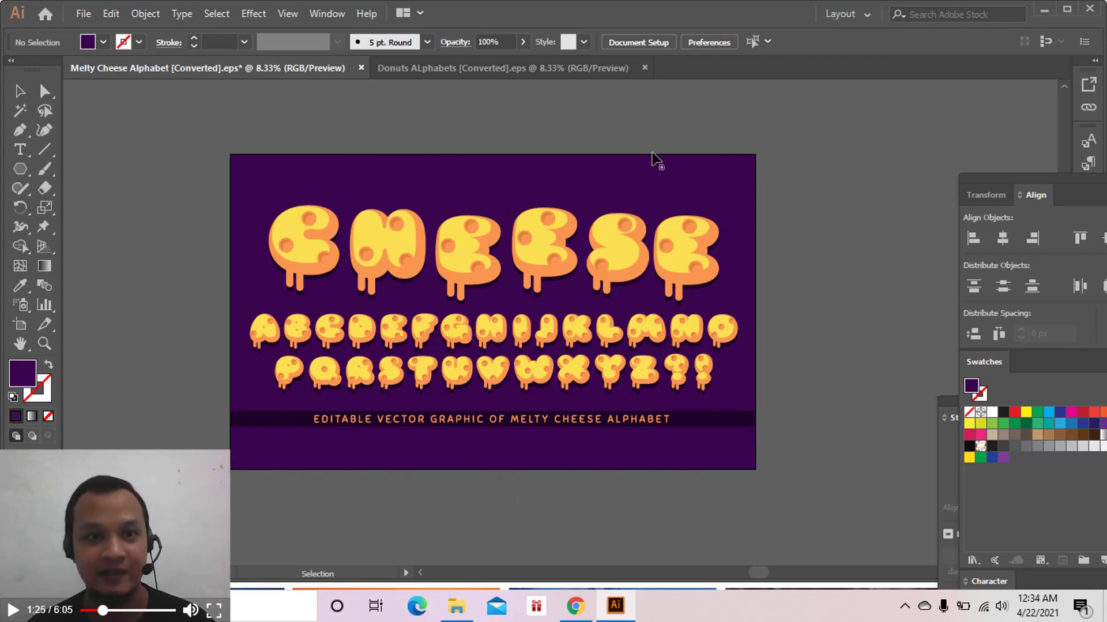
Step: Check the artboard dimensions and the document color mode of the Melty Cheese Alphabet file
click(652, 44)
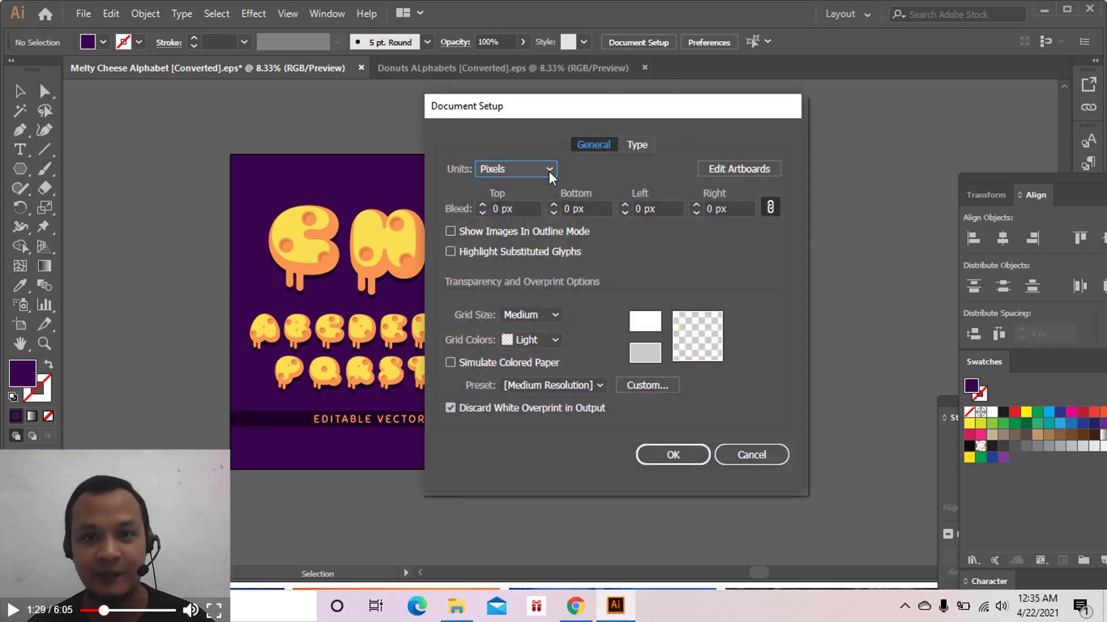
click(757, 171)
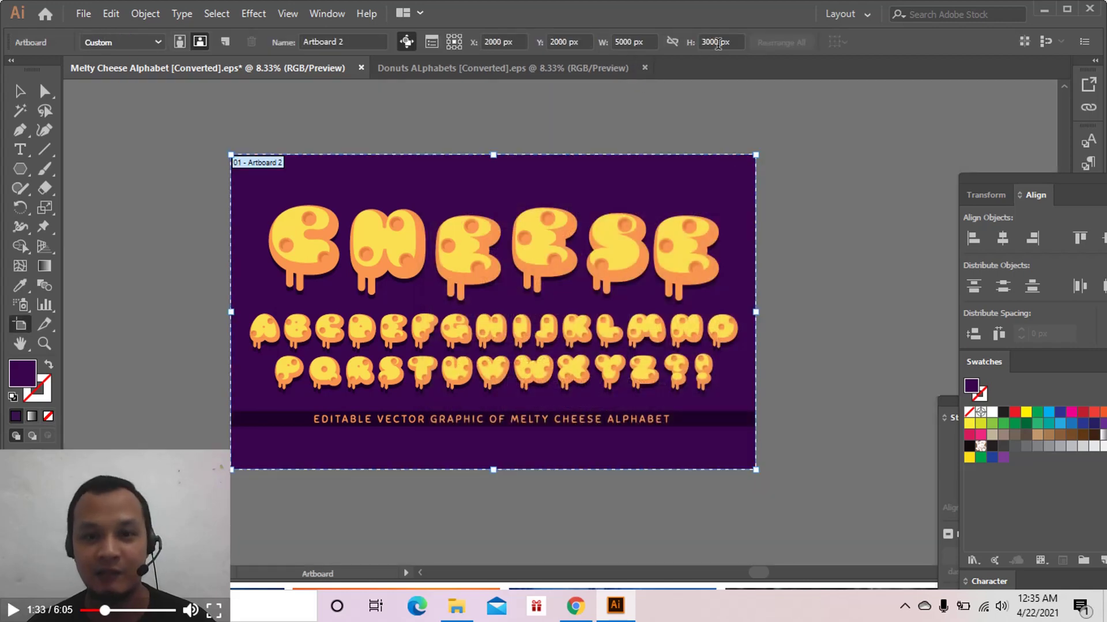
click(20, 91)
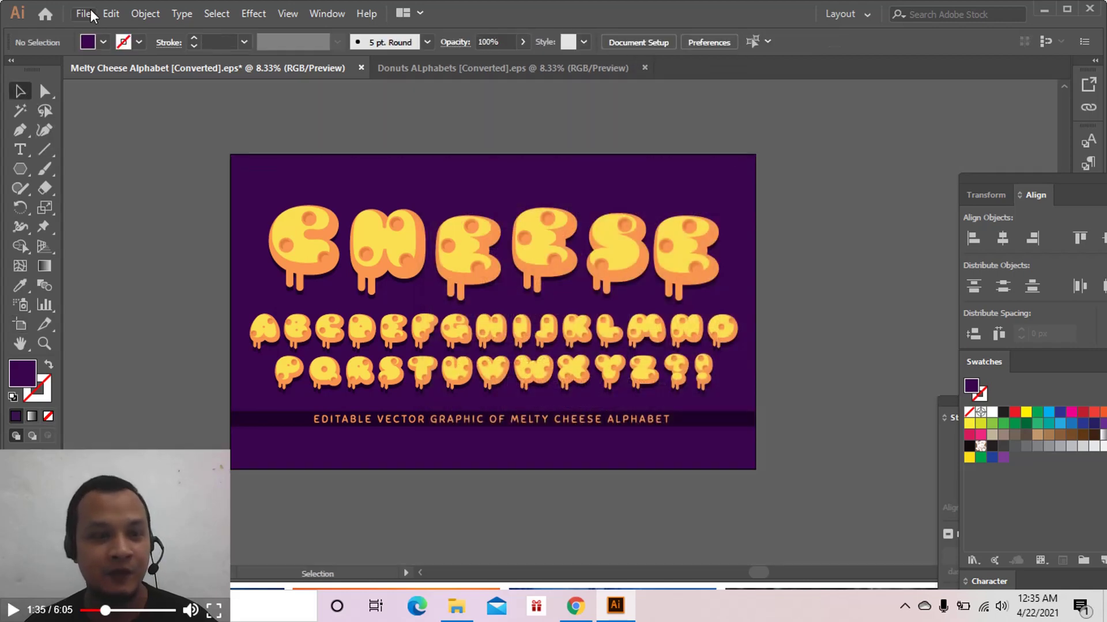
click(88, 7)
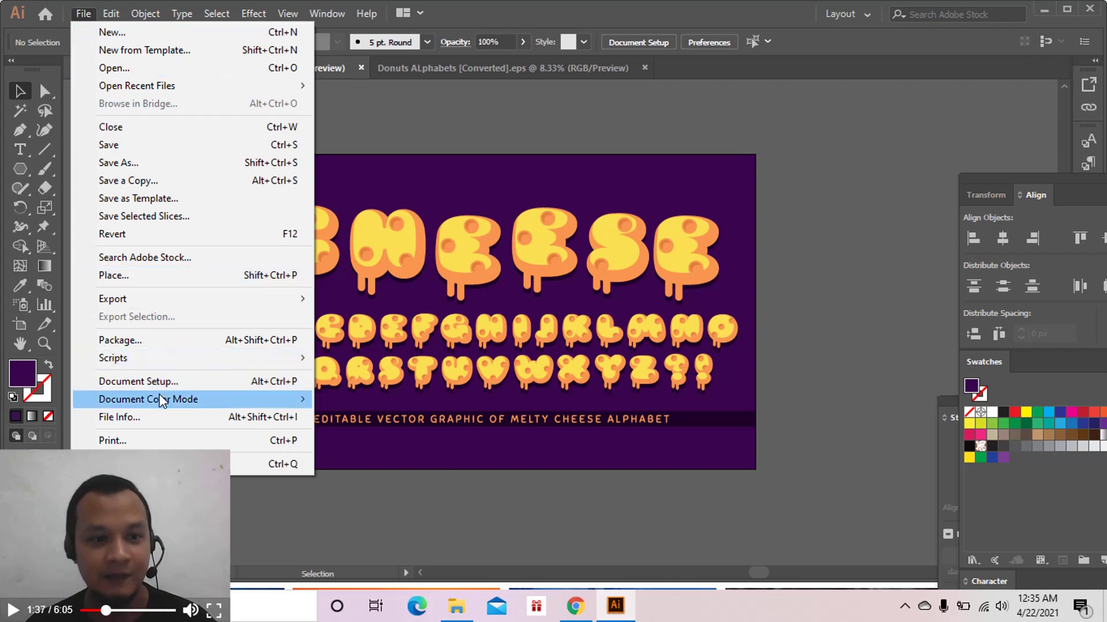
mouse_move(163, 400)
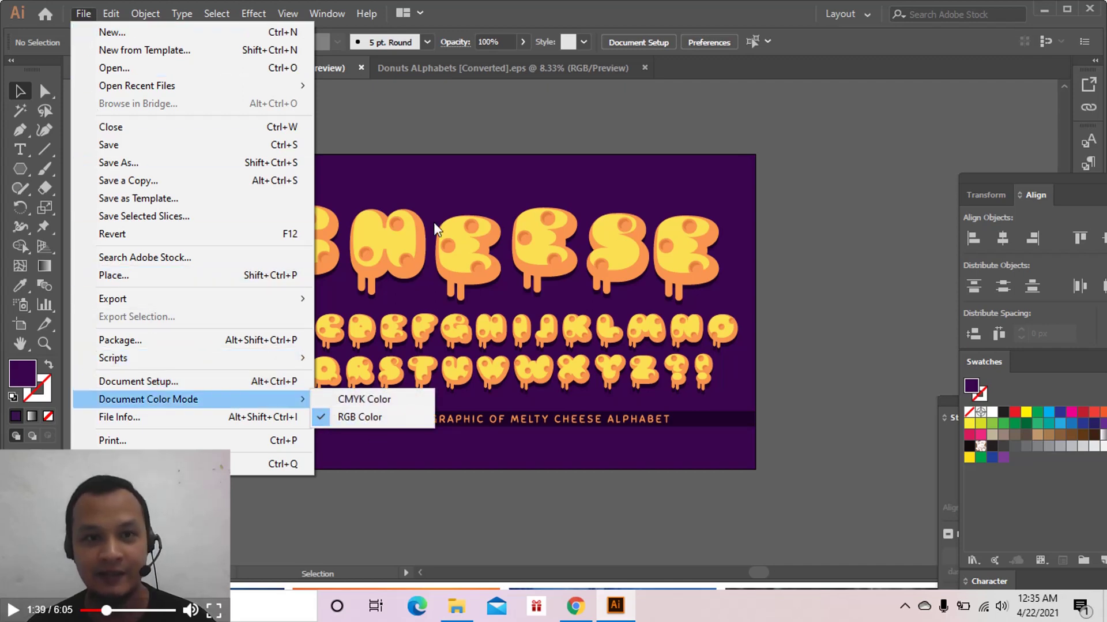
click(447, 122)
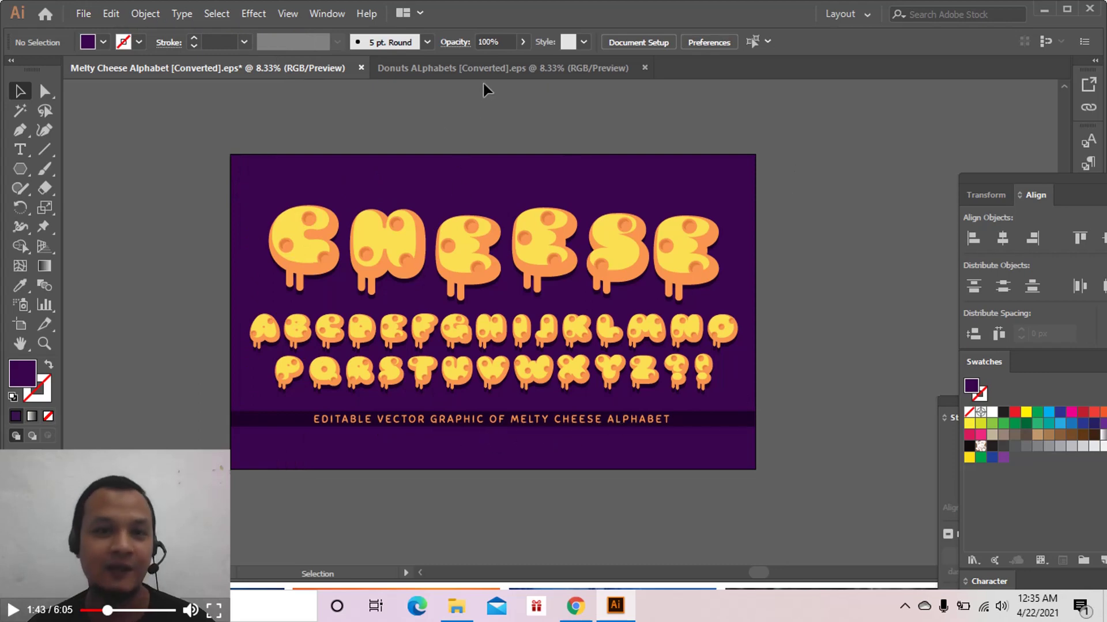
Step: Check the artboard dimensions and color mode of the Donuts Alphabets document
click(491, 69)
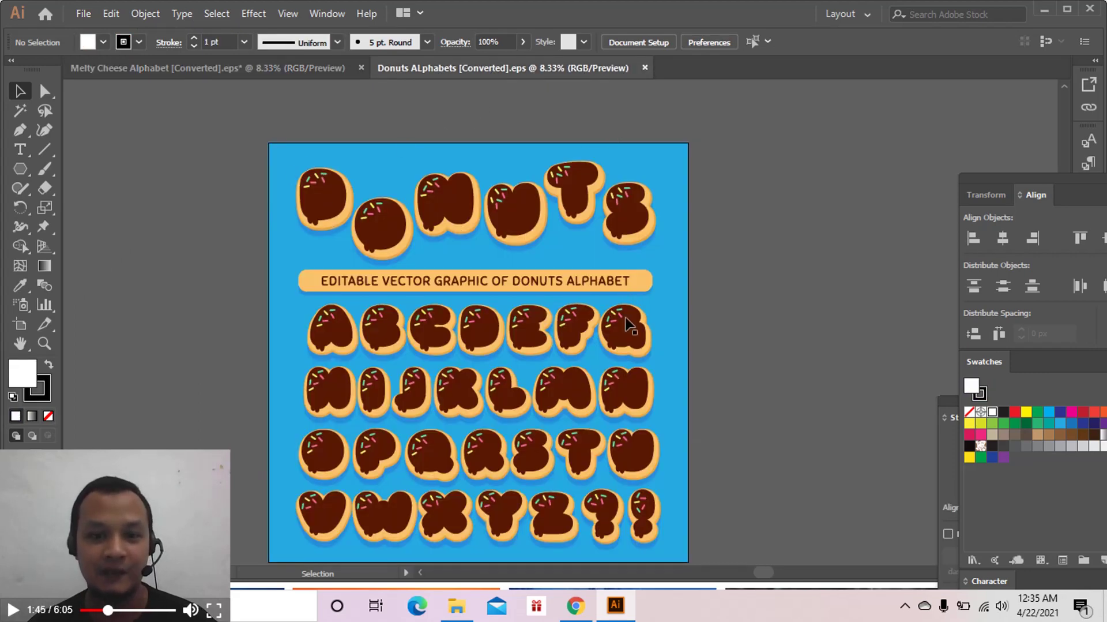
scroll(626, 109, down, 1)
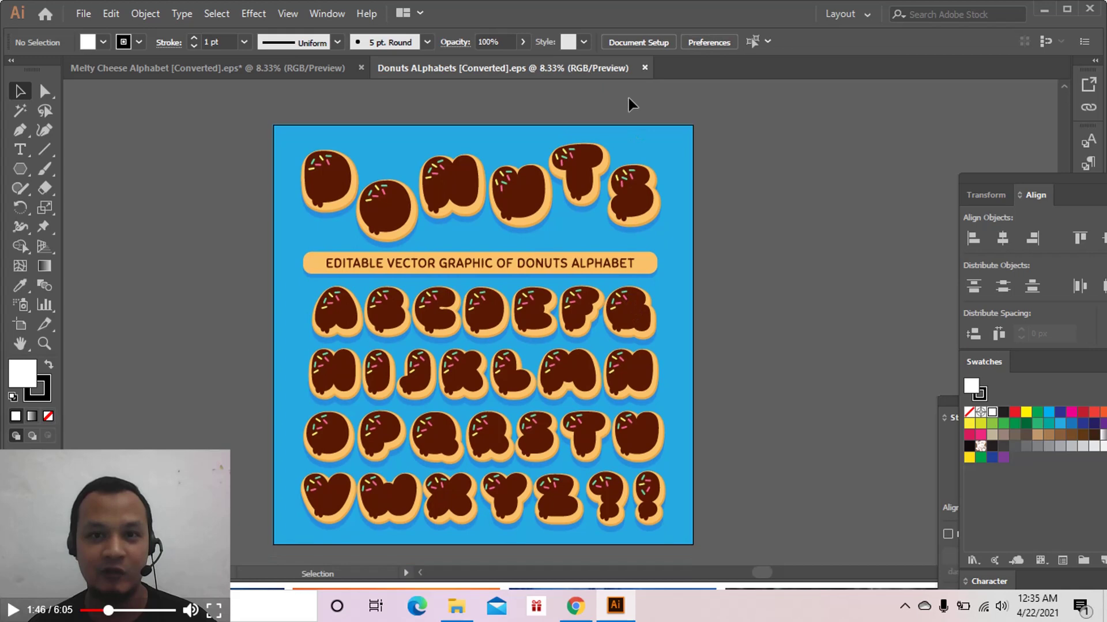
click(640, 44)
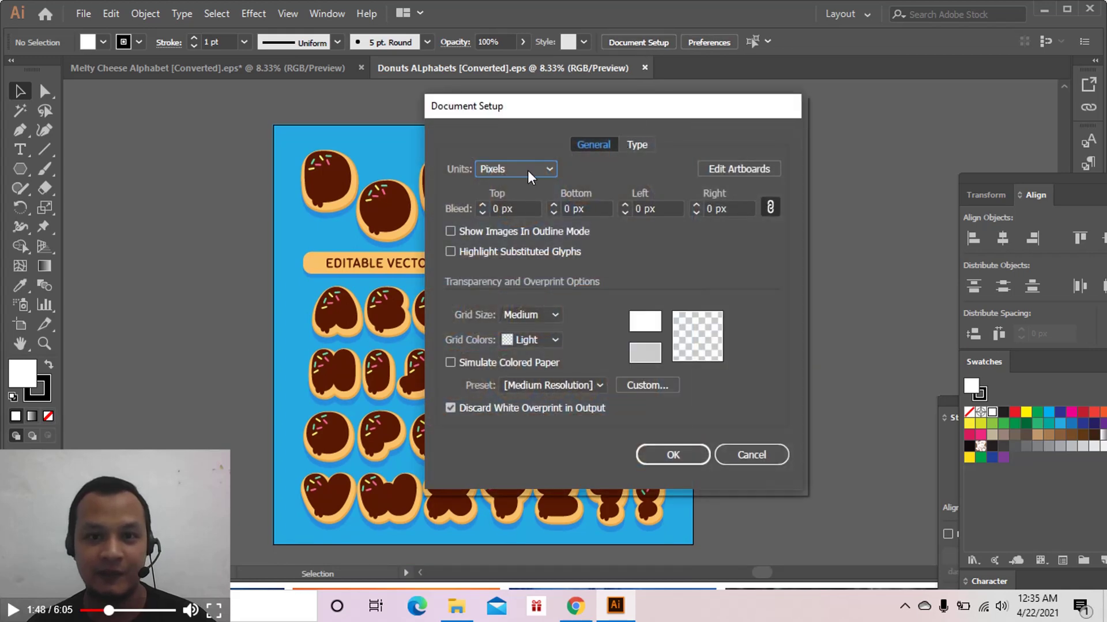
click(757, 168)
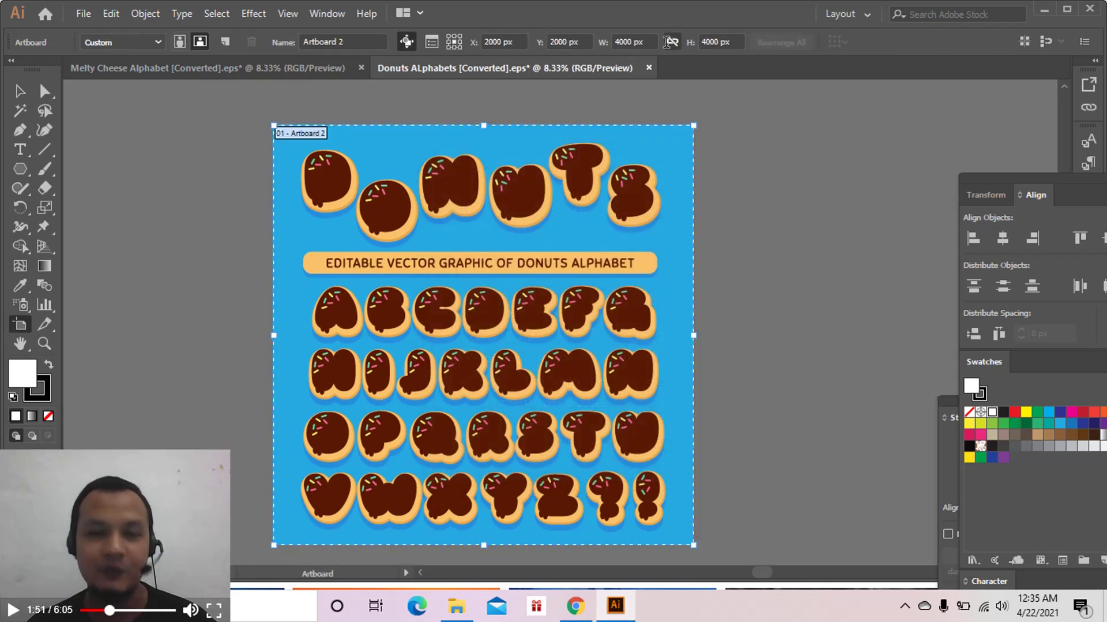
click(84, 13)
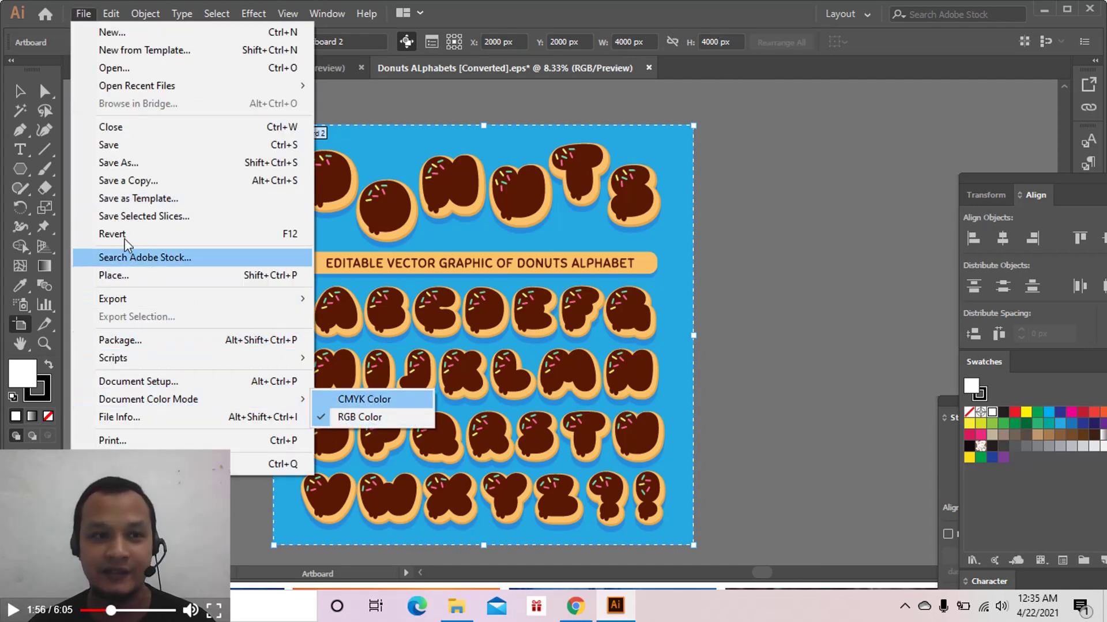
click(21, 91)
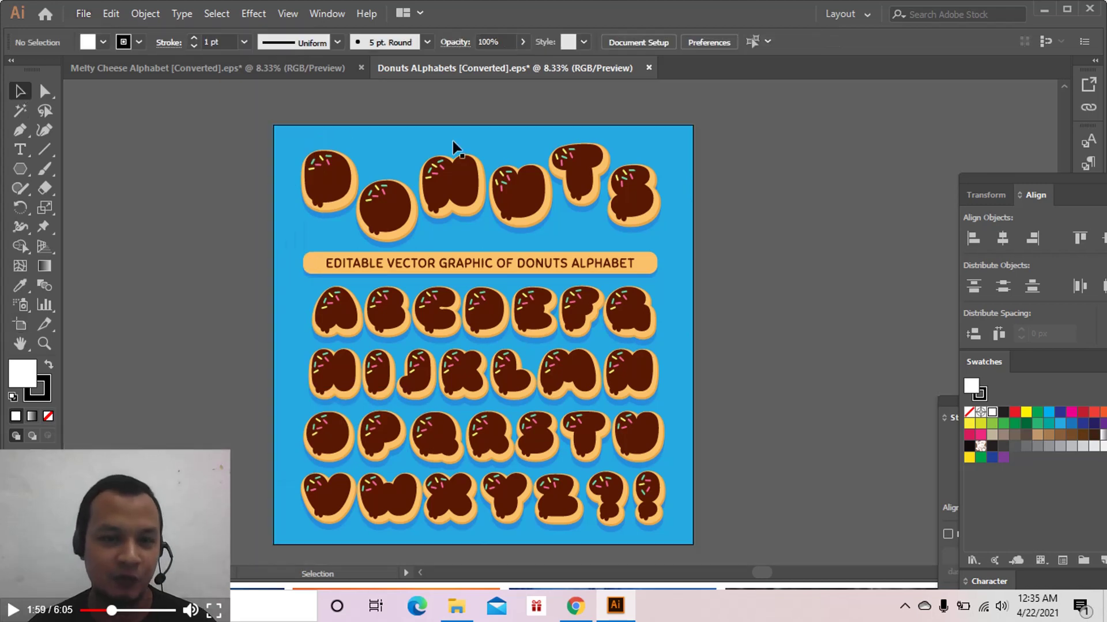
Step: Start saving the Melty Cheese Alphabet document as a new file in the Illustrator EPS format
click(237, 68)
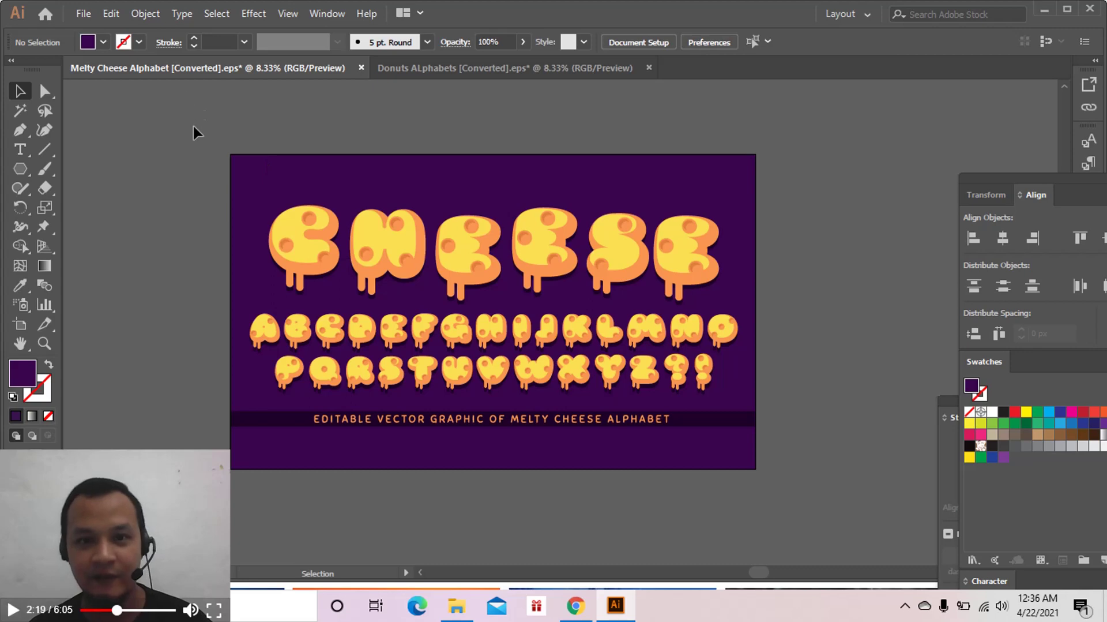
click(85, 13)
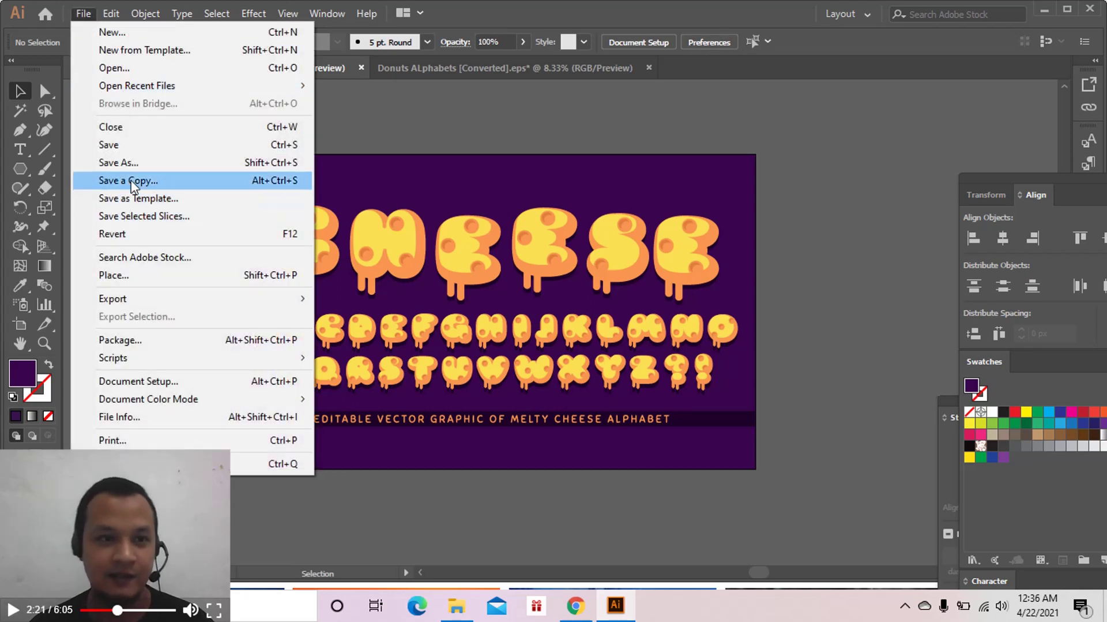
click(132, 165)
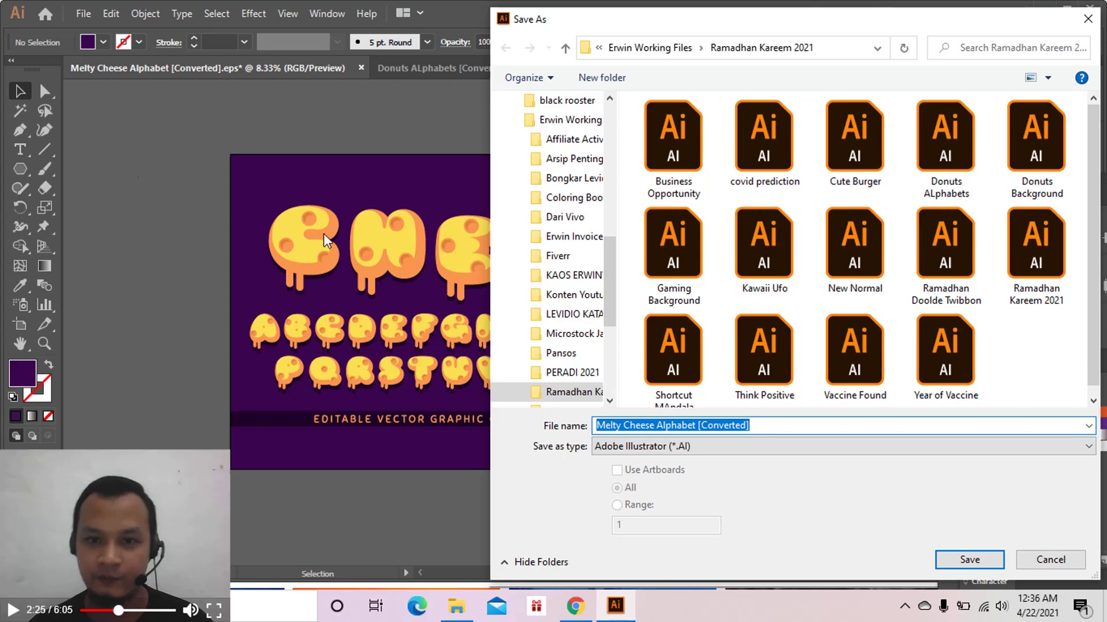
drag(874, 17, 722, 15)
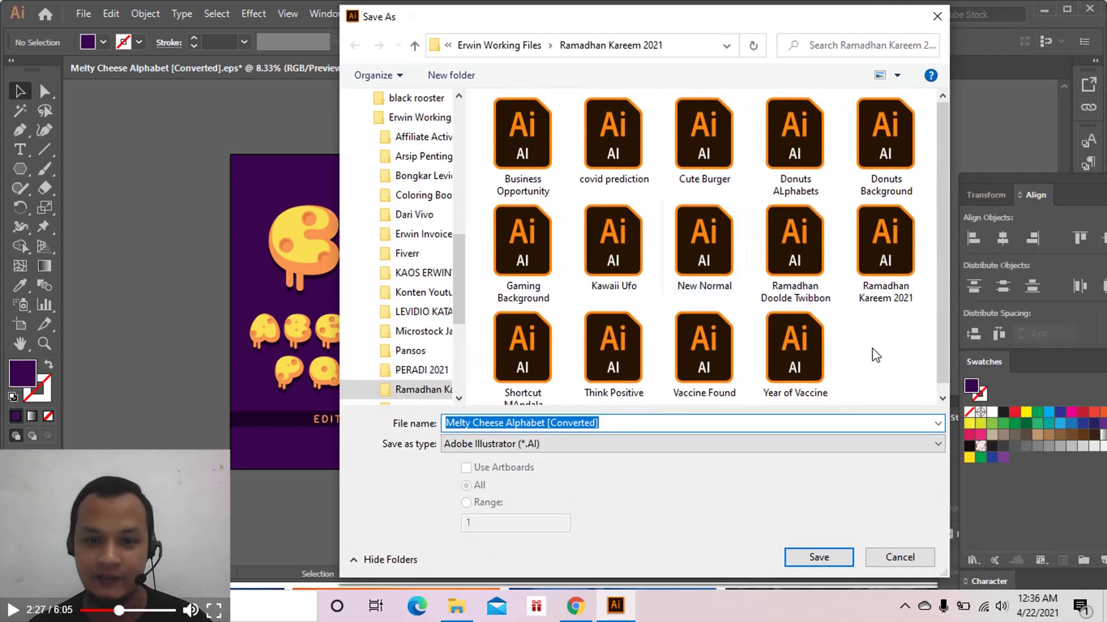
click(885, 444)
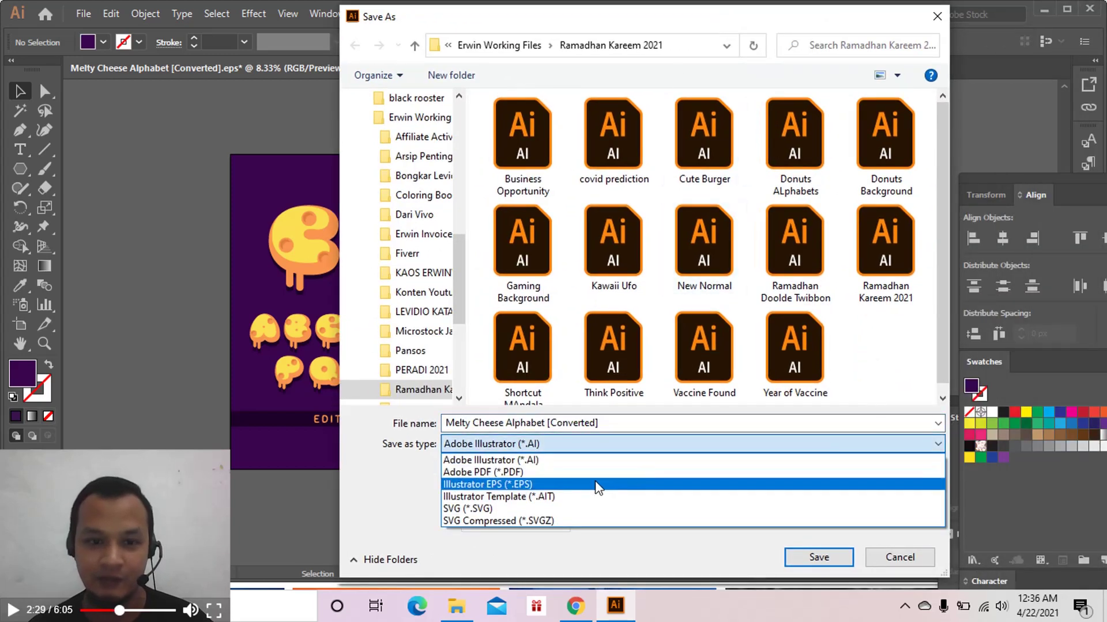
click(597, 484)
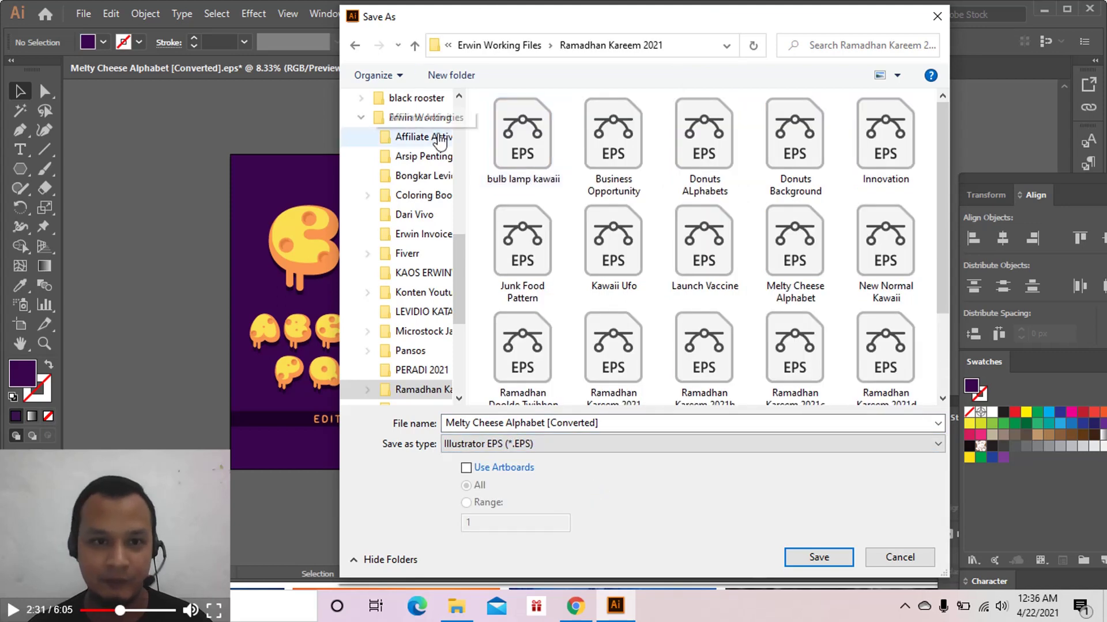
Step: Choose the Upload Dreamstime FTP folder on the Desktop, remove "[Converted]" from the file name, and save
drag(458, 255, 464, 113)
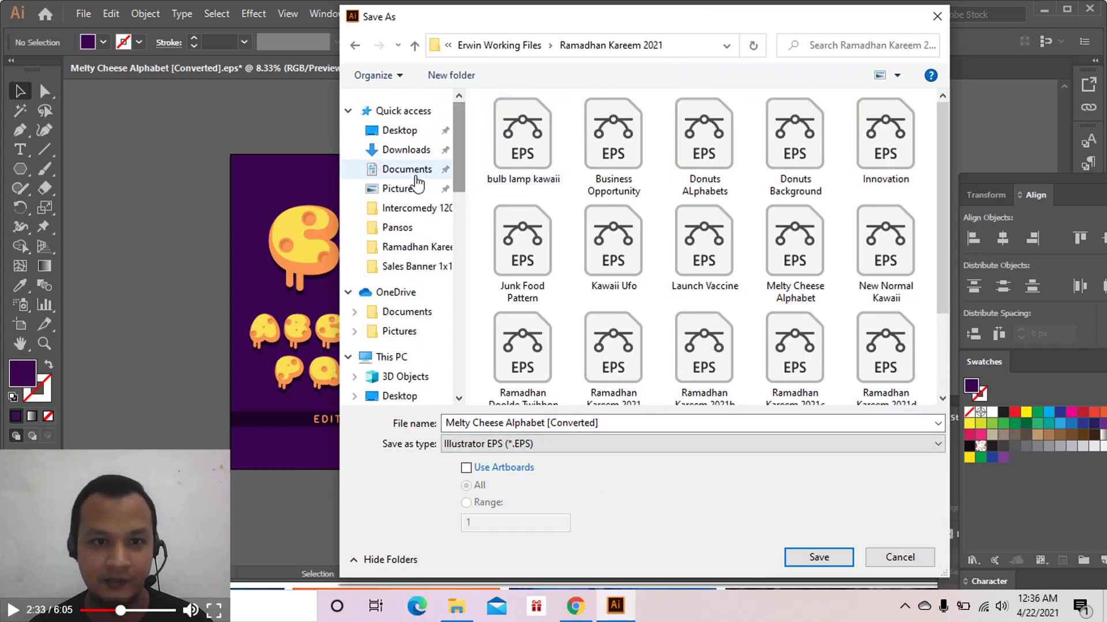
click(410, 132)
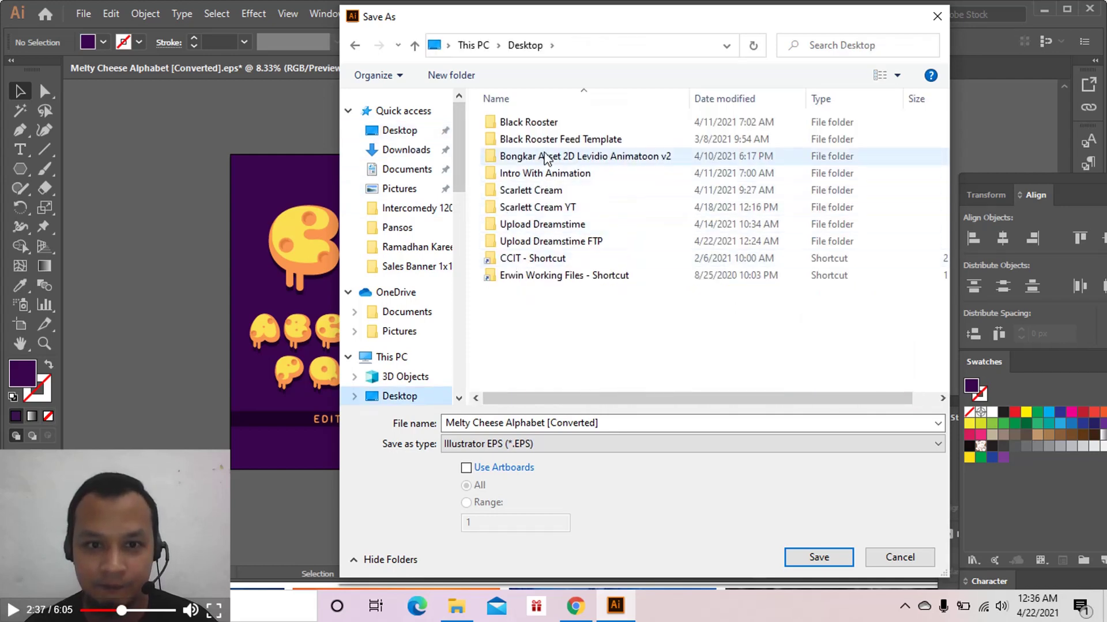
double_click(562, 241)
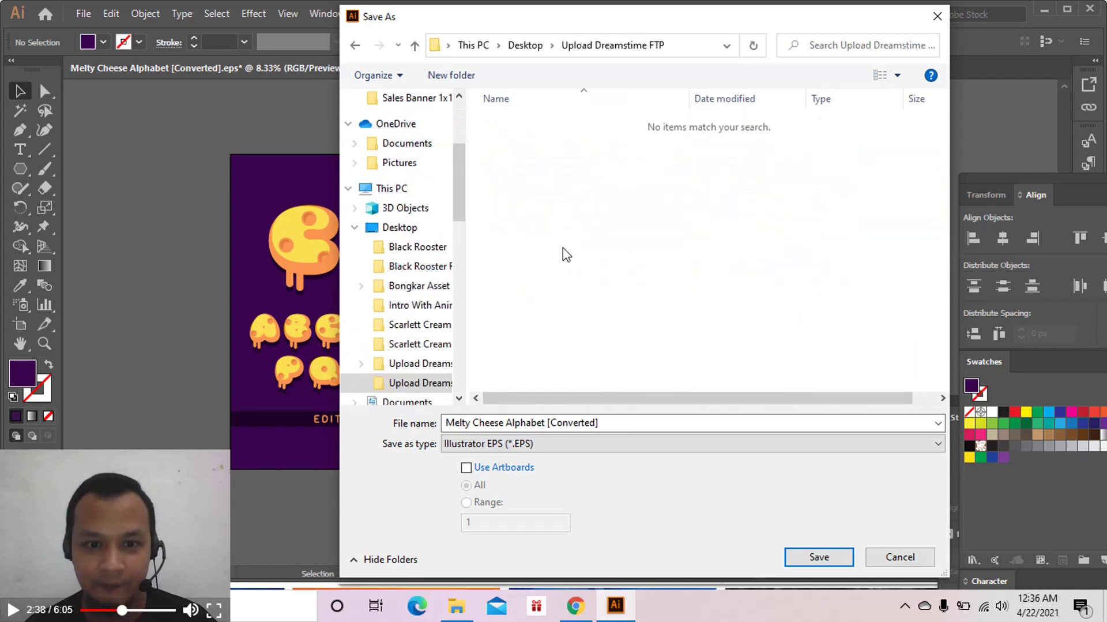
click(580, 426)
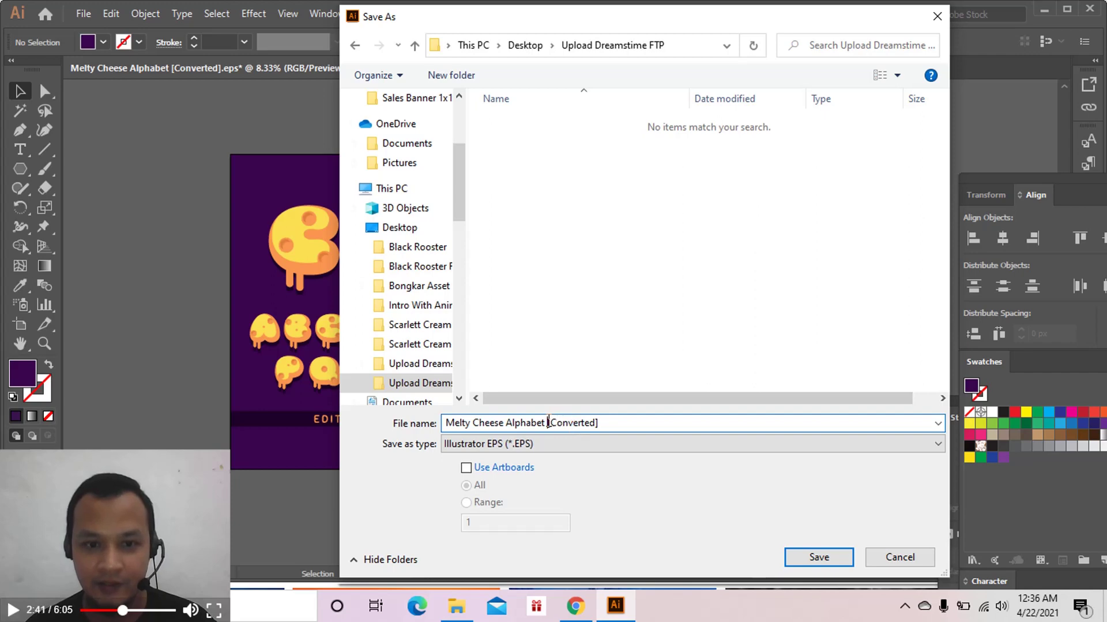
drag(548, 423, 624, 423)
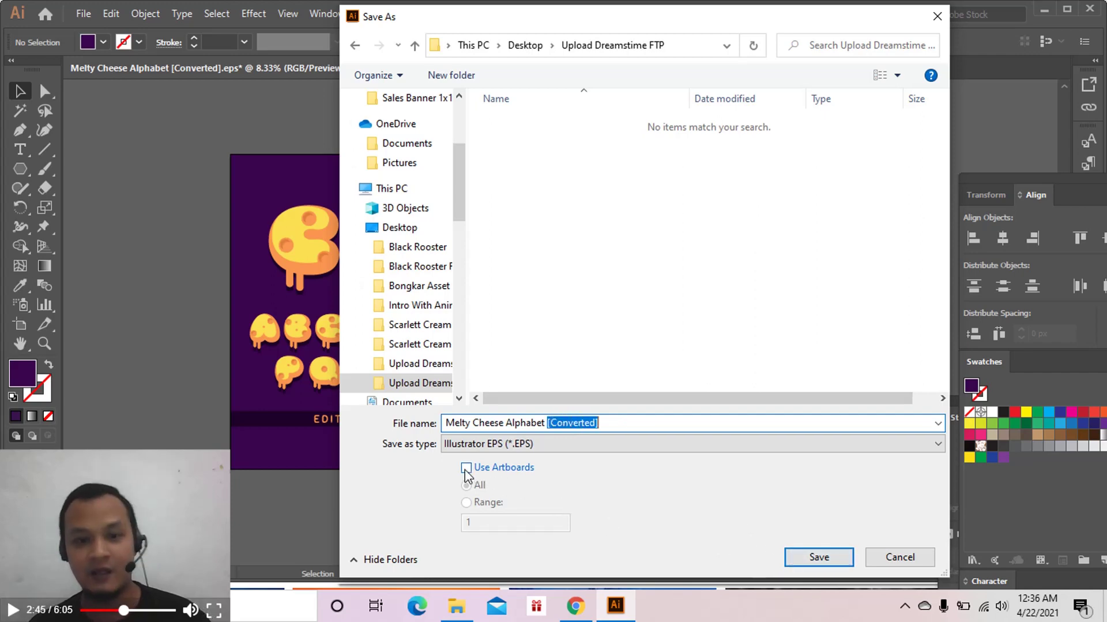
key(BackSpace)
click(803, 557)
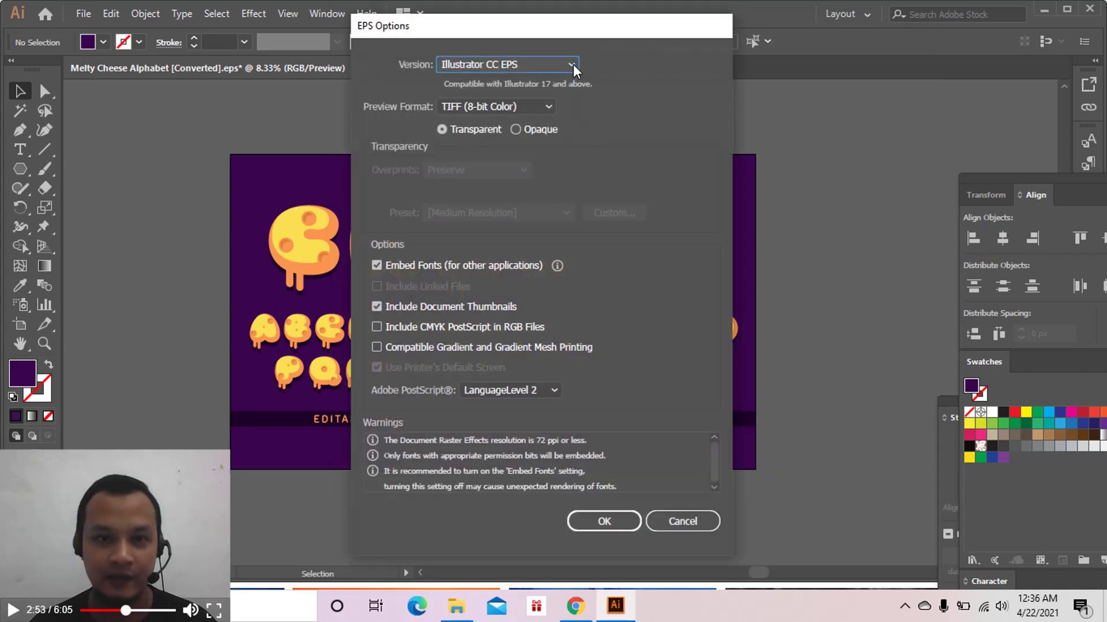
Step: Set the EPS version to Illustrator 8 EPS and finish the save, accepting the older format
click(574, 64)
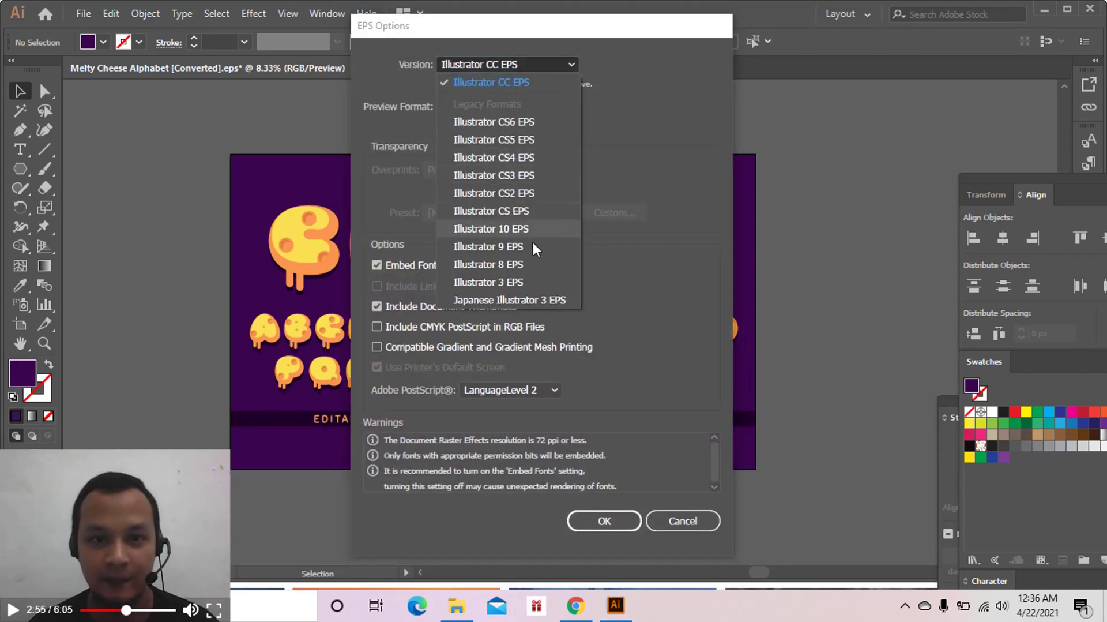
click(529, 263)
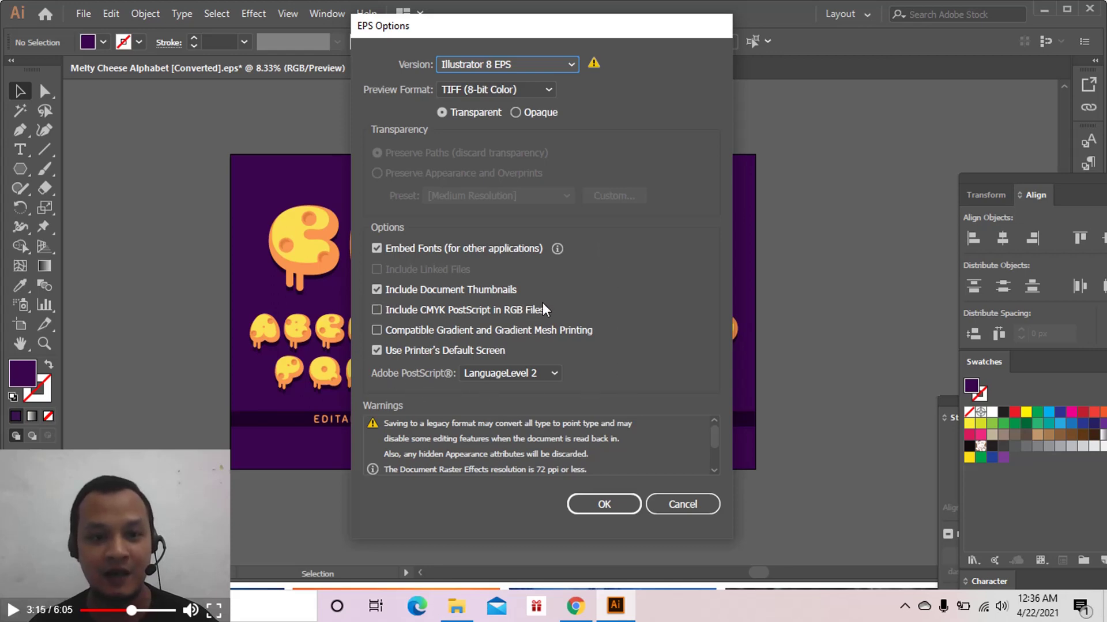
click(377, 311)
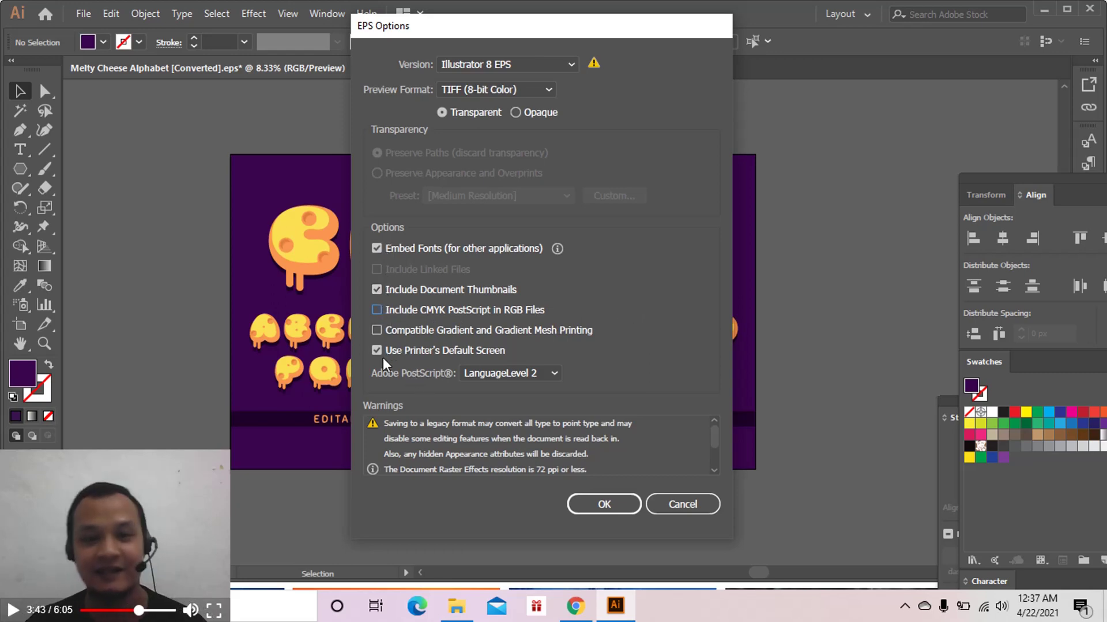
click(607, 506)
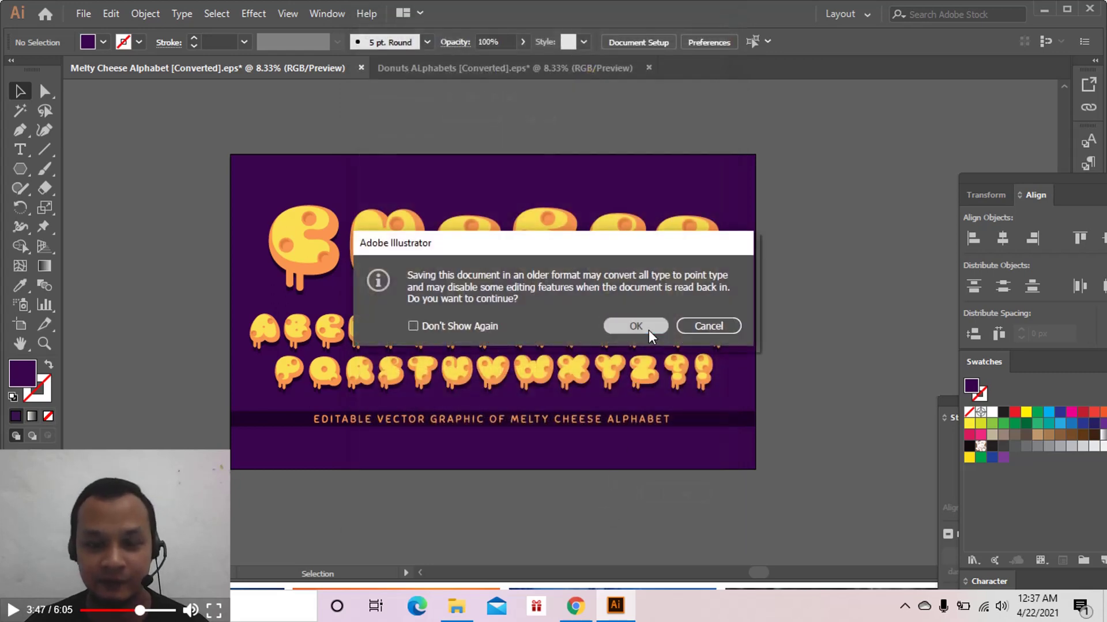
click(636, 326)
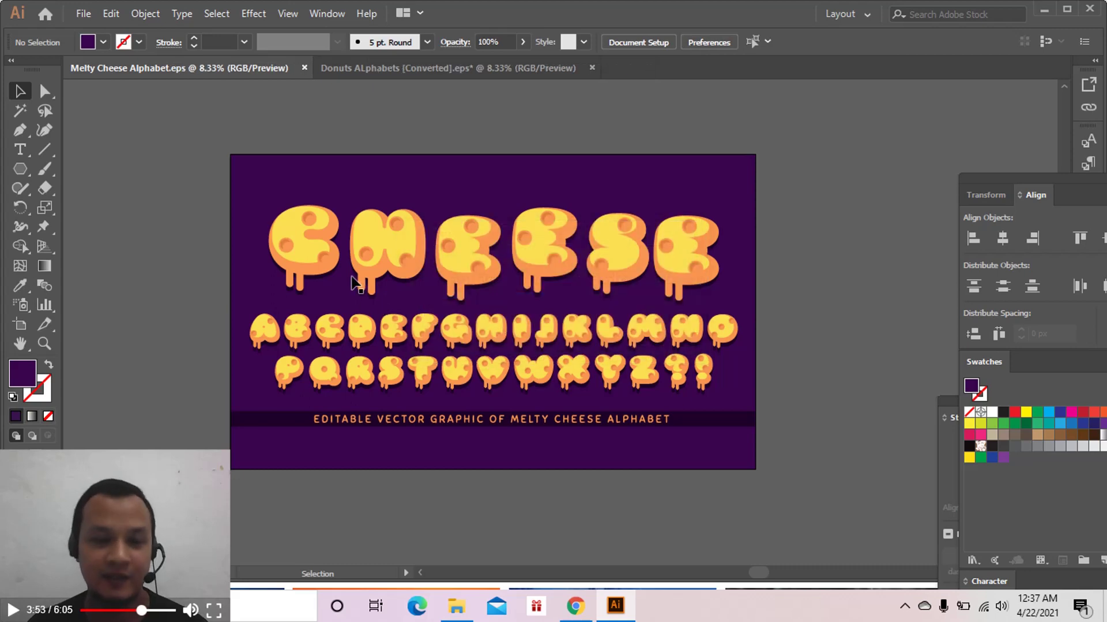
Step: Start exporting the Melty Cheese Alphabet artwork as a JPEG into the Upload Dreamstime FTP folder
click(88, 15)
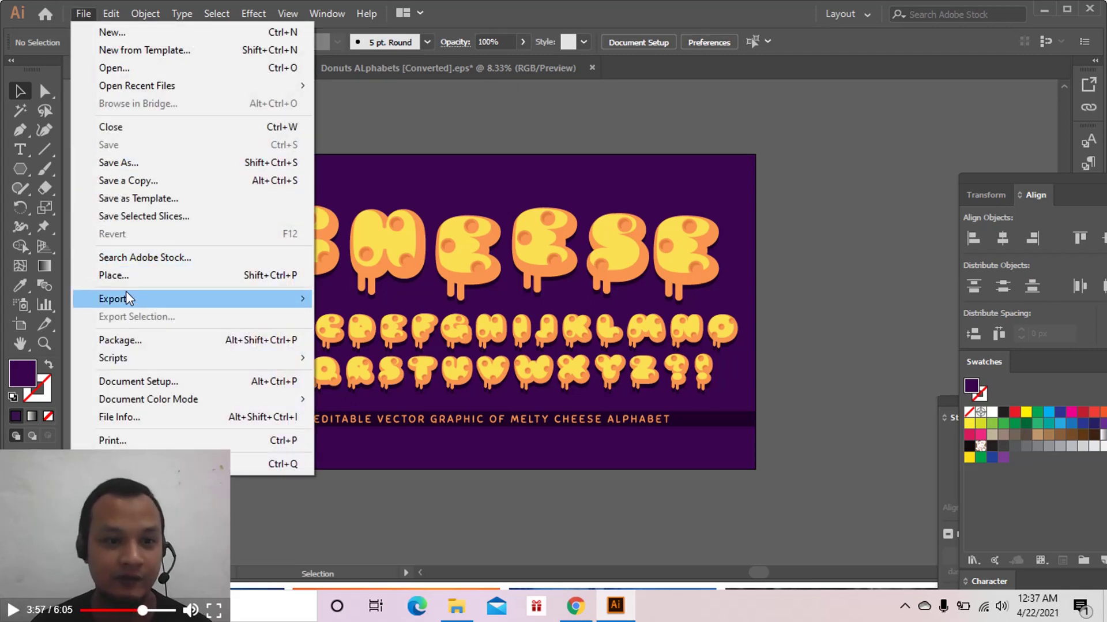
mouse_move(228, 298)
click(361, 316)
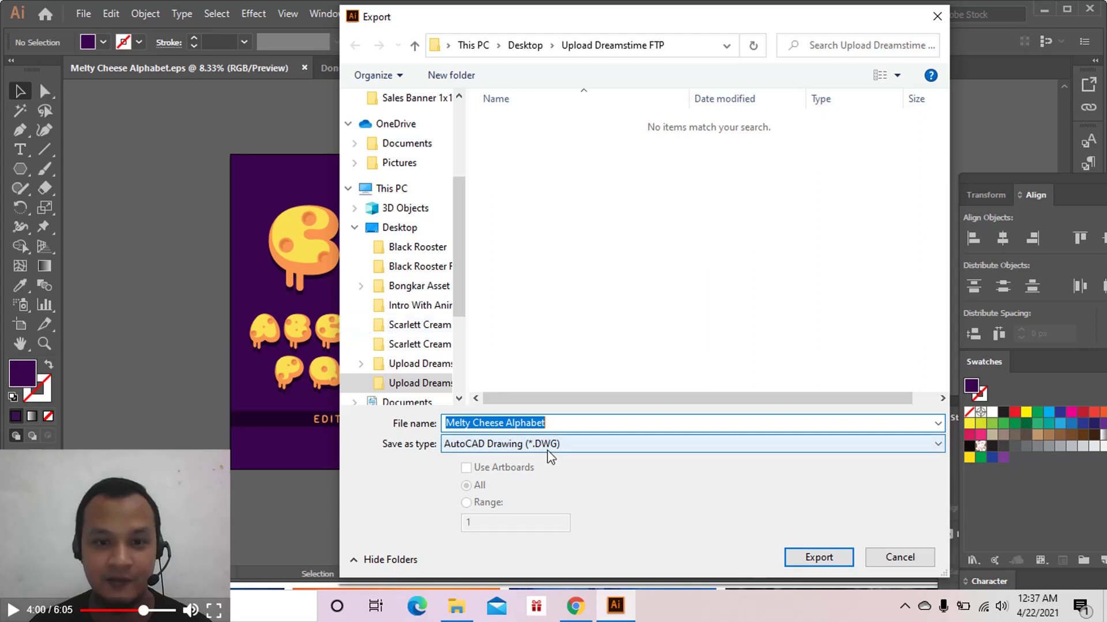
click(549, 445)
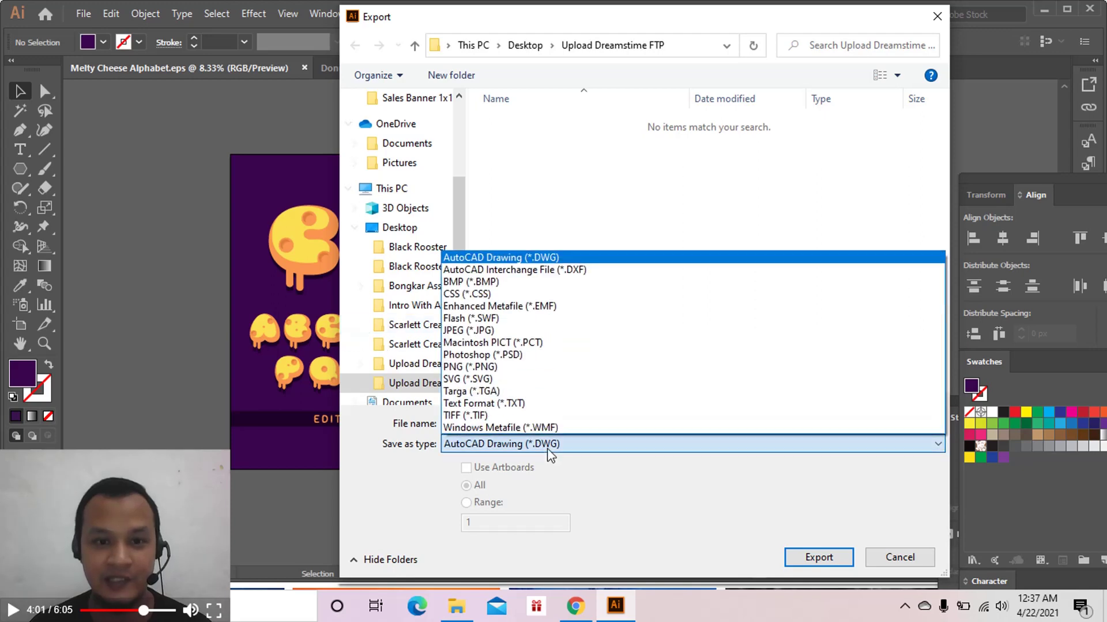
click(506, 331)
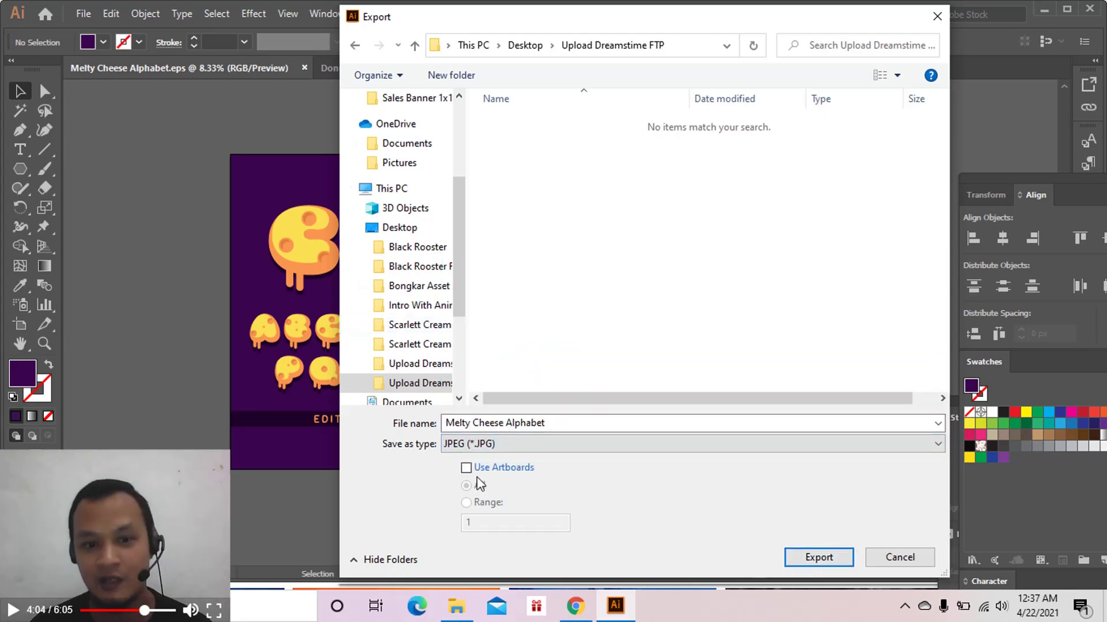
click(837, 560)
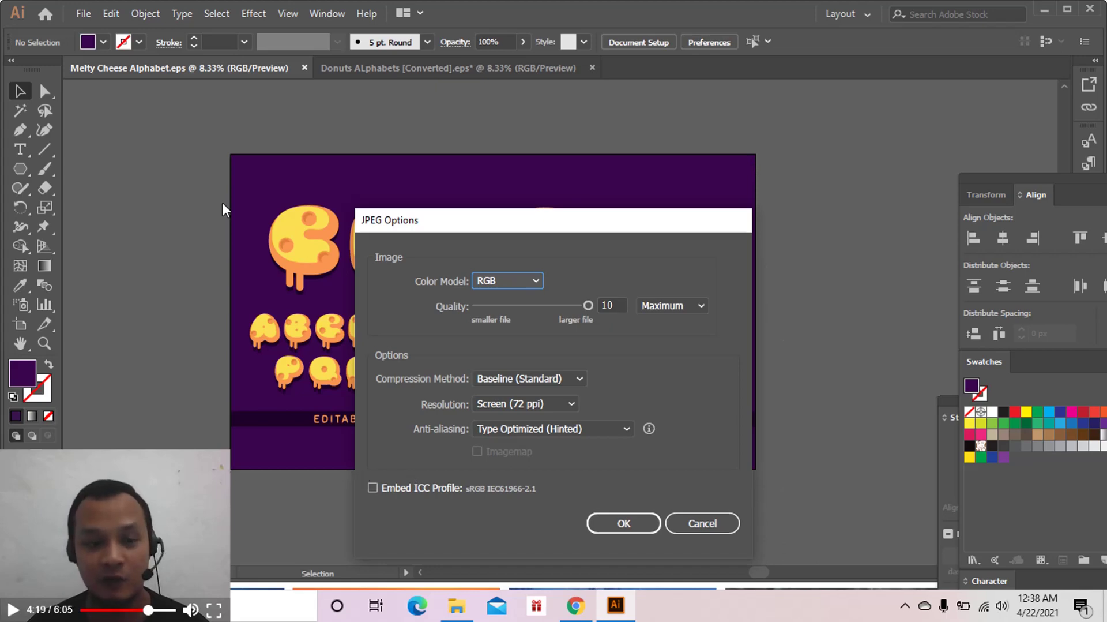
Step: Set the JPEG resolution to Screen (72 ppi) and finish the export with the RGB color model and Maximum quality
click(574, 405)
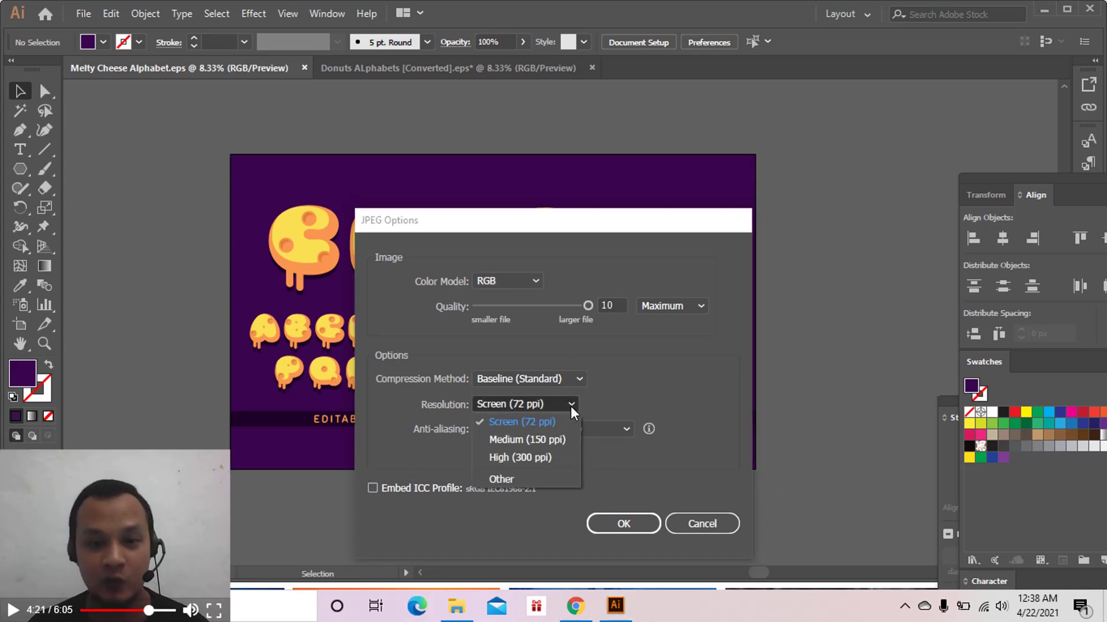
click(563, 420)
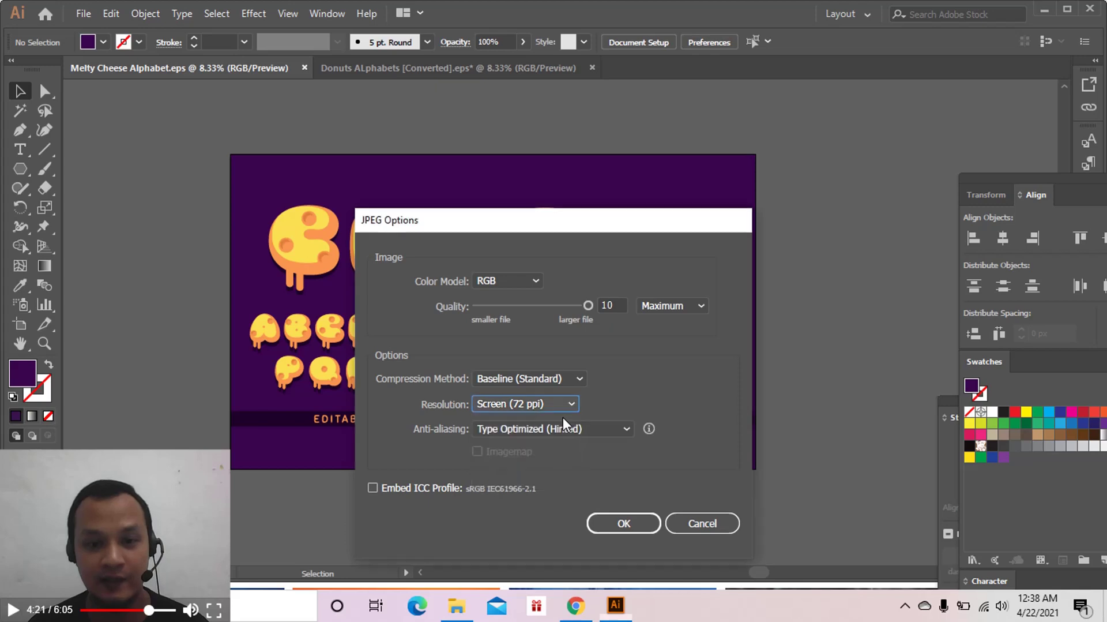
click(645, 530)
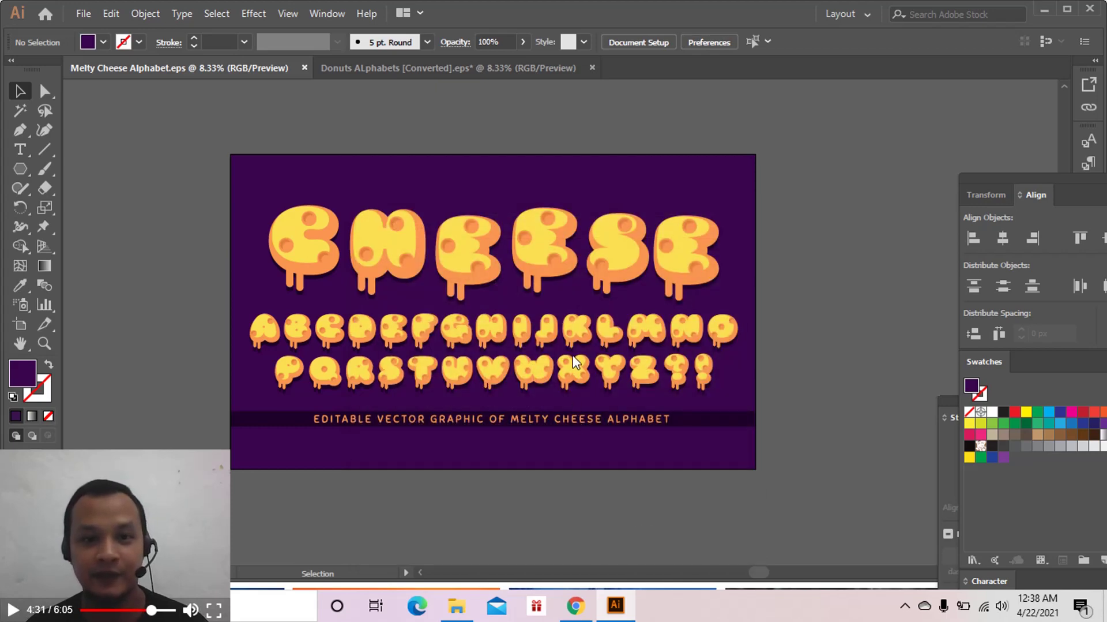
Step: Switch to the Donuts Alphabets document and start saving it as a new file in the Illustrator EPS format
click(462, 69)
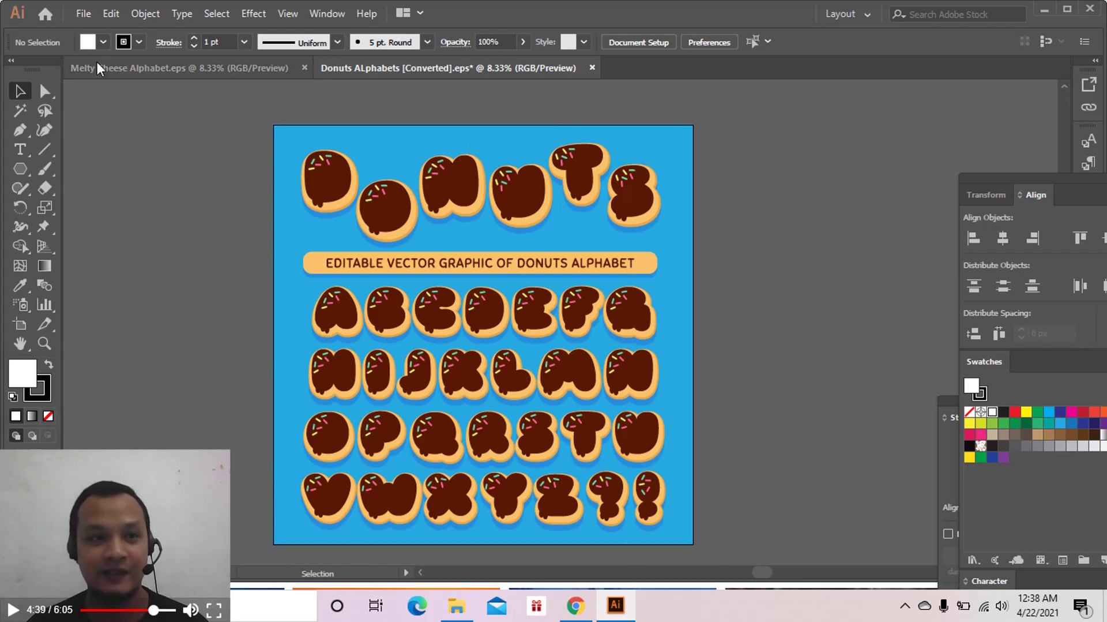
click(84, 14)
click(136, 162)
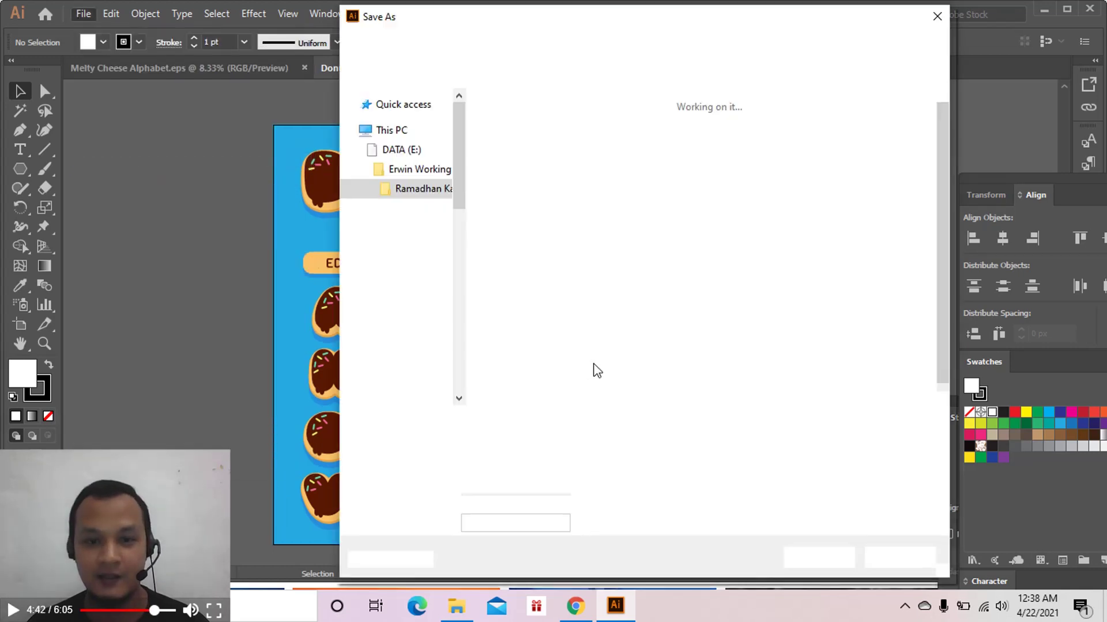
click(581, 445)
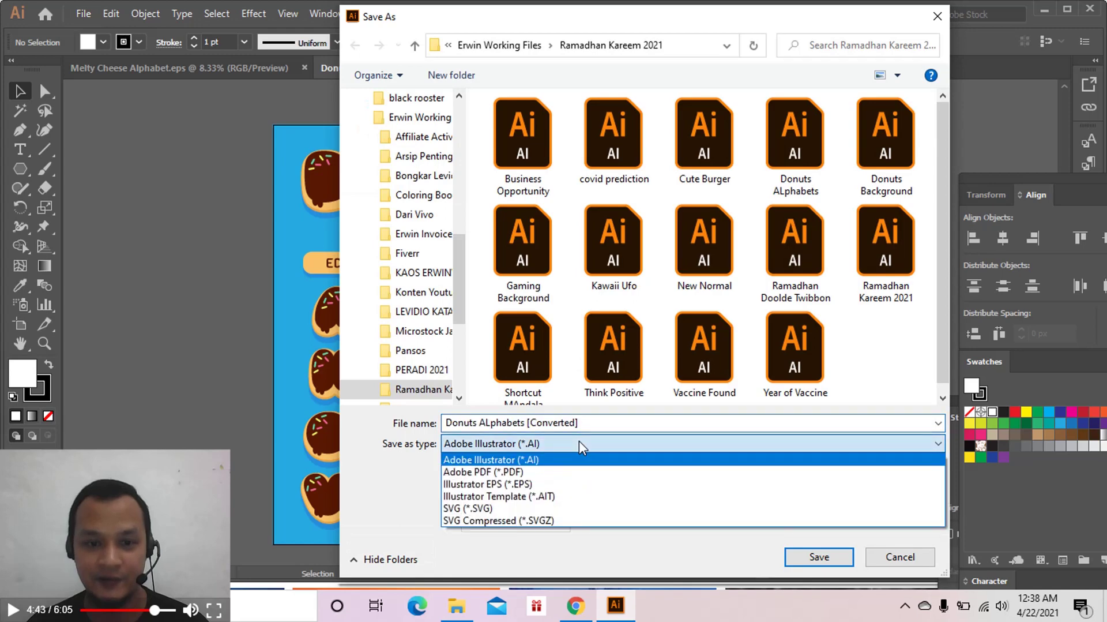
click(546, 489)
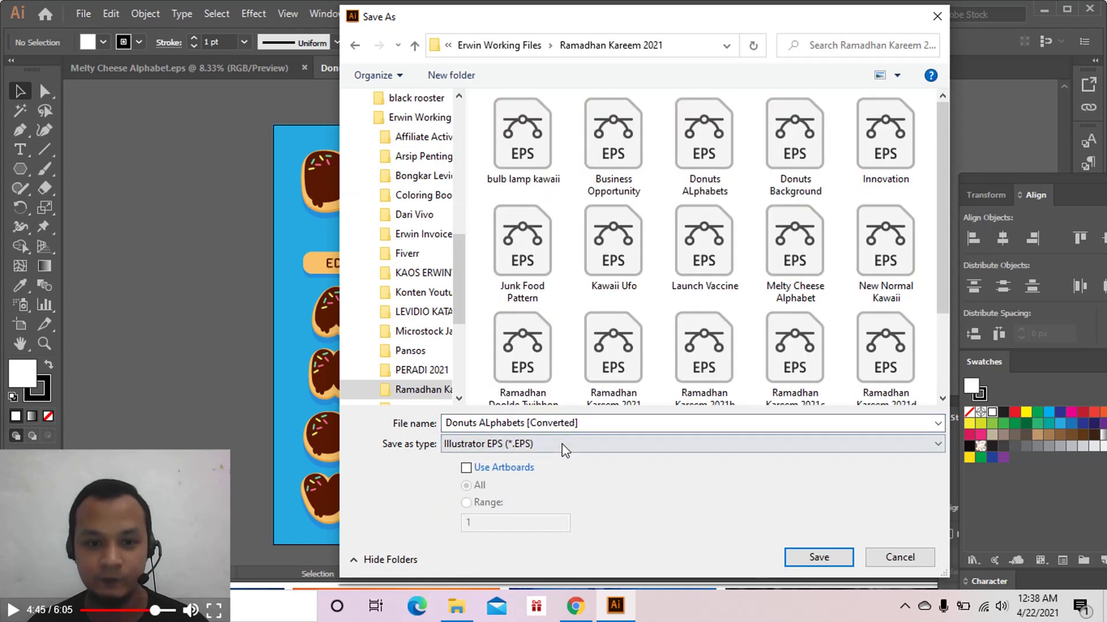
Step: Remove "[Converted]" from the file name and save into the Upload Dreamstime FTP folder on the Desktop
click(598, 425)
click(599, 424)
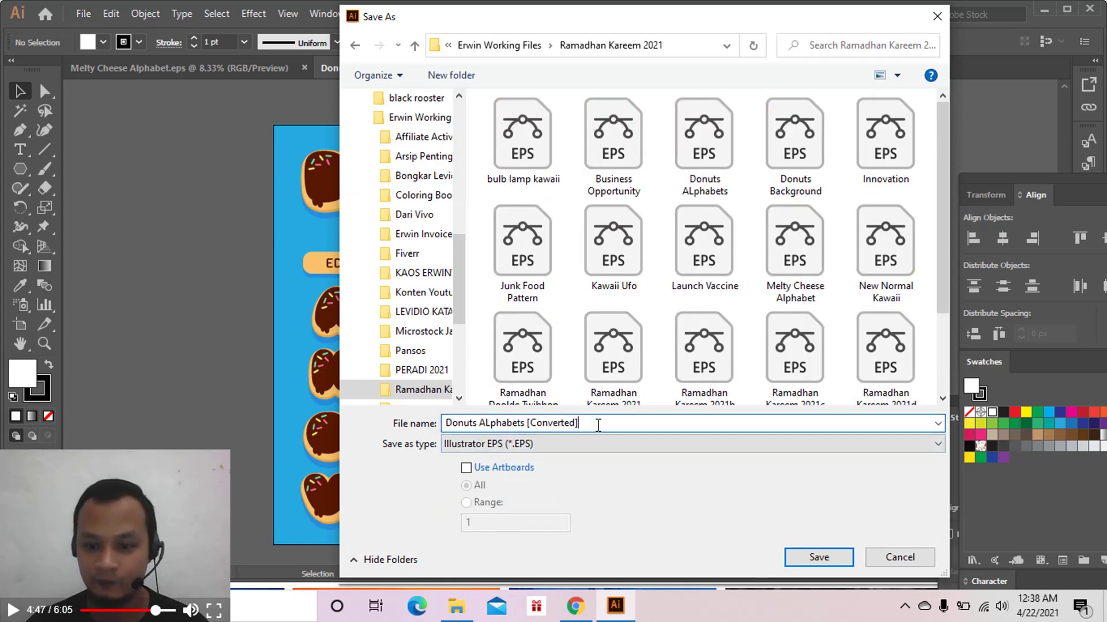
key(BackSpace)
key(BackSpace)
key(BackSpace)
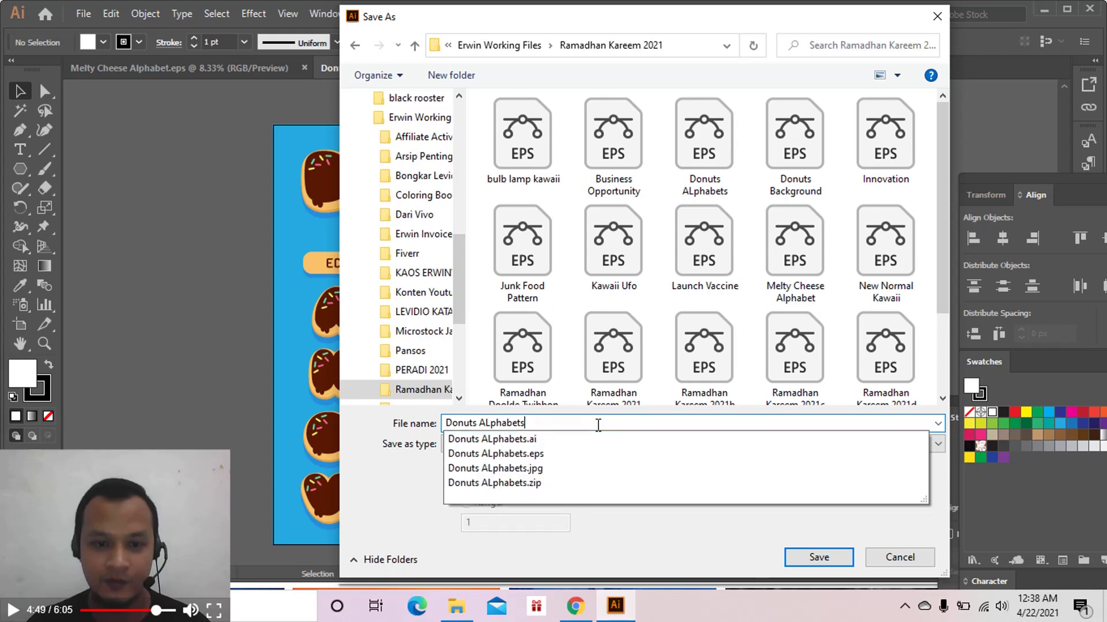
drag(460, 242, 469, 113)
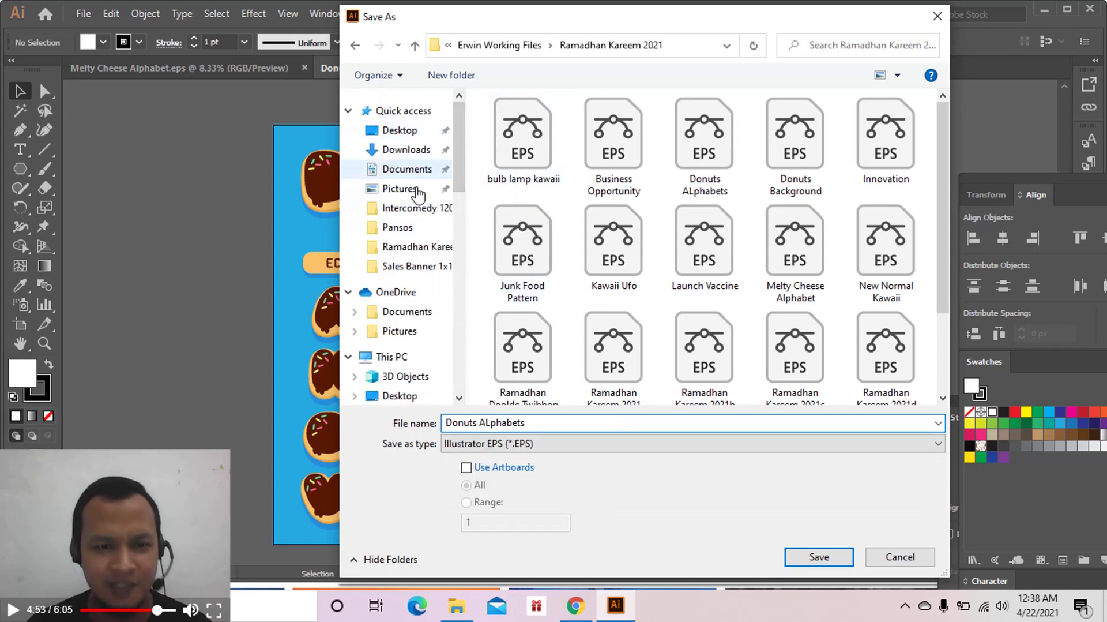
click(416, 136)
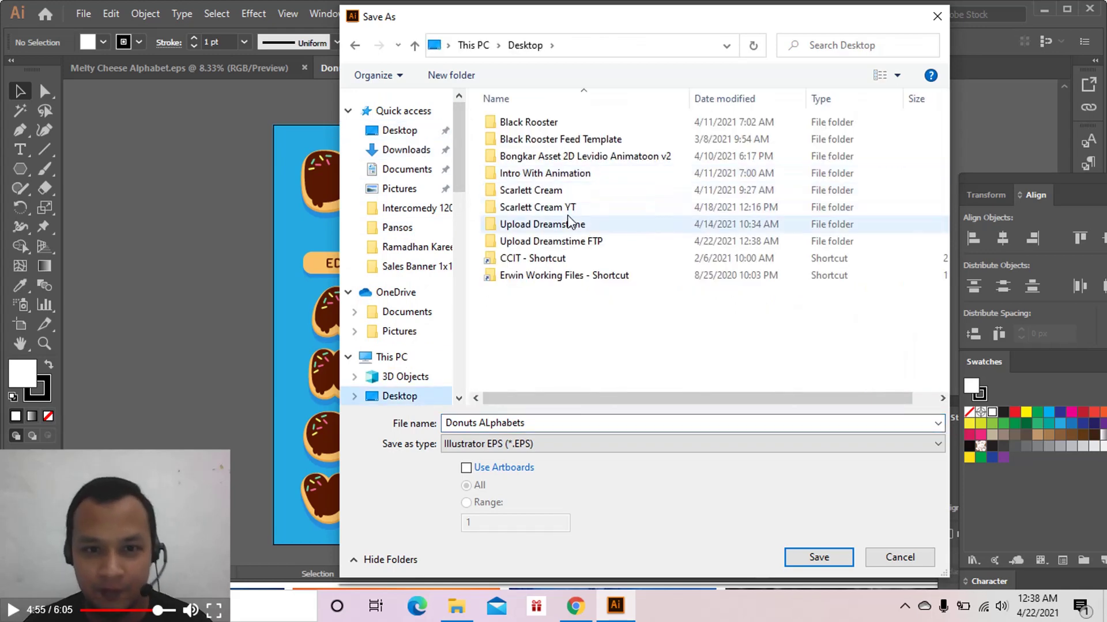
double_click(577, 241)
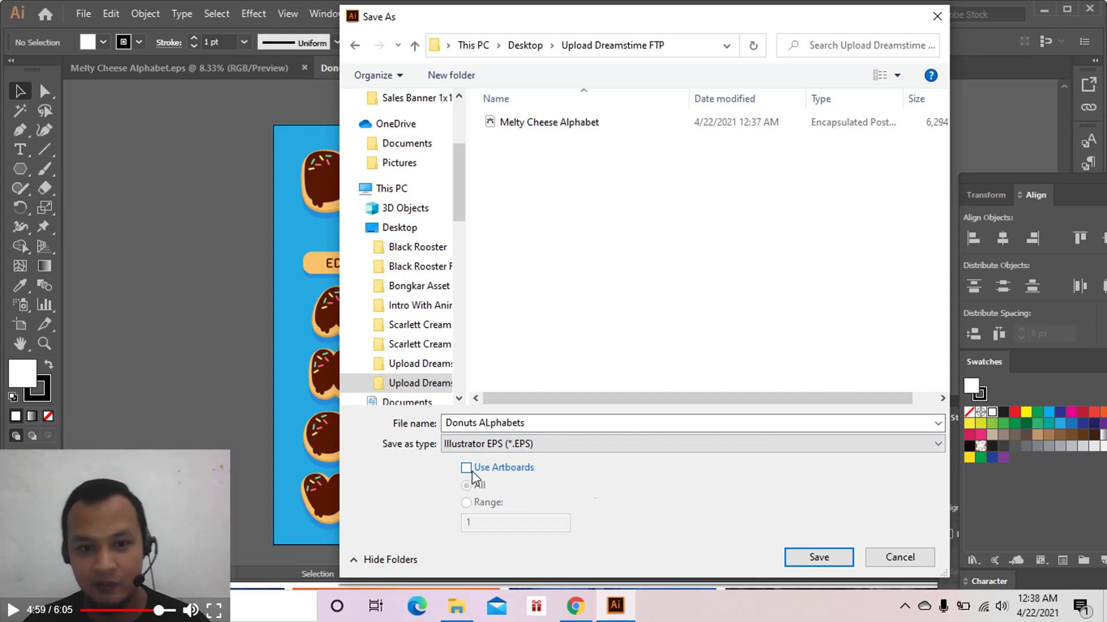
click(810, 558)
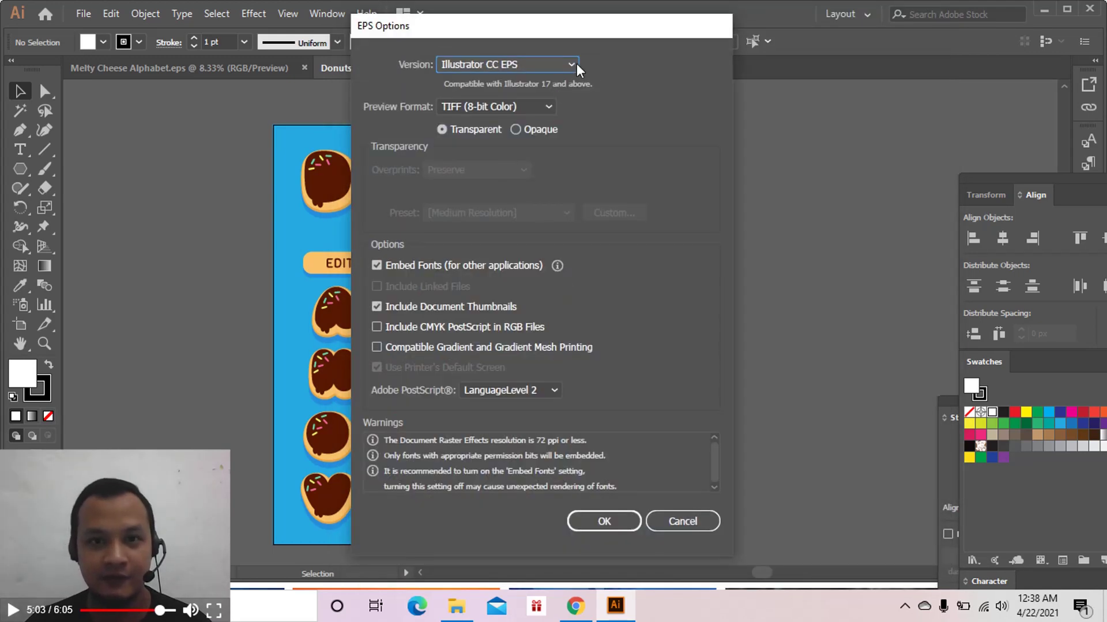
Step: Set the EPS version of the Donuts artwork to Illustrator 8 EPS and complete the save, accepting the older format
click(574, 64)
click(519, 265)
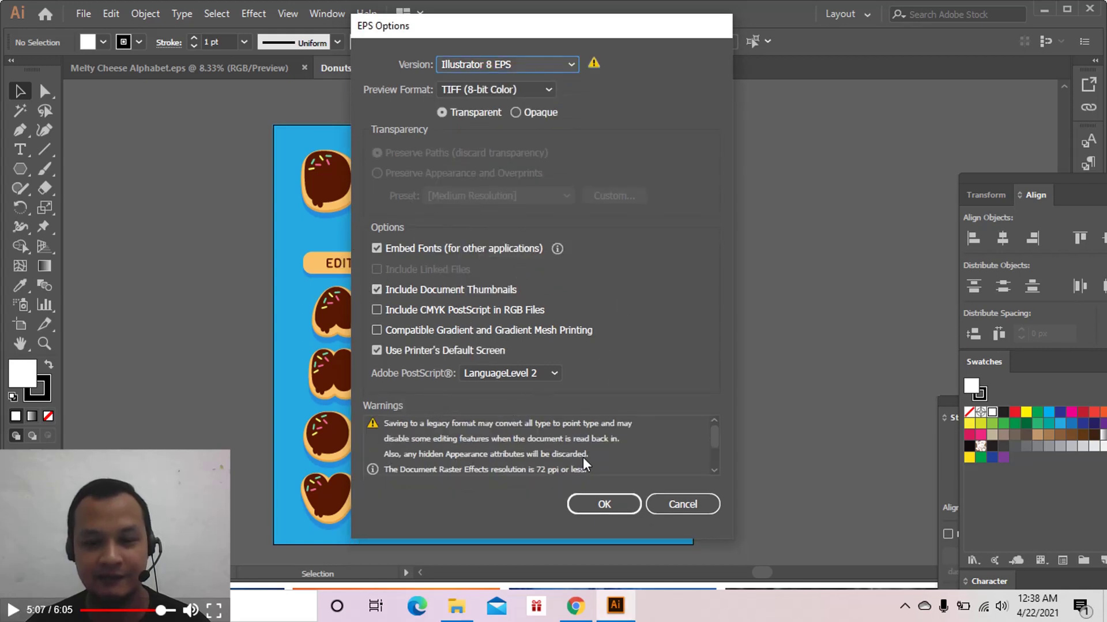
click(607, 504)
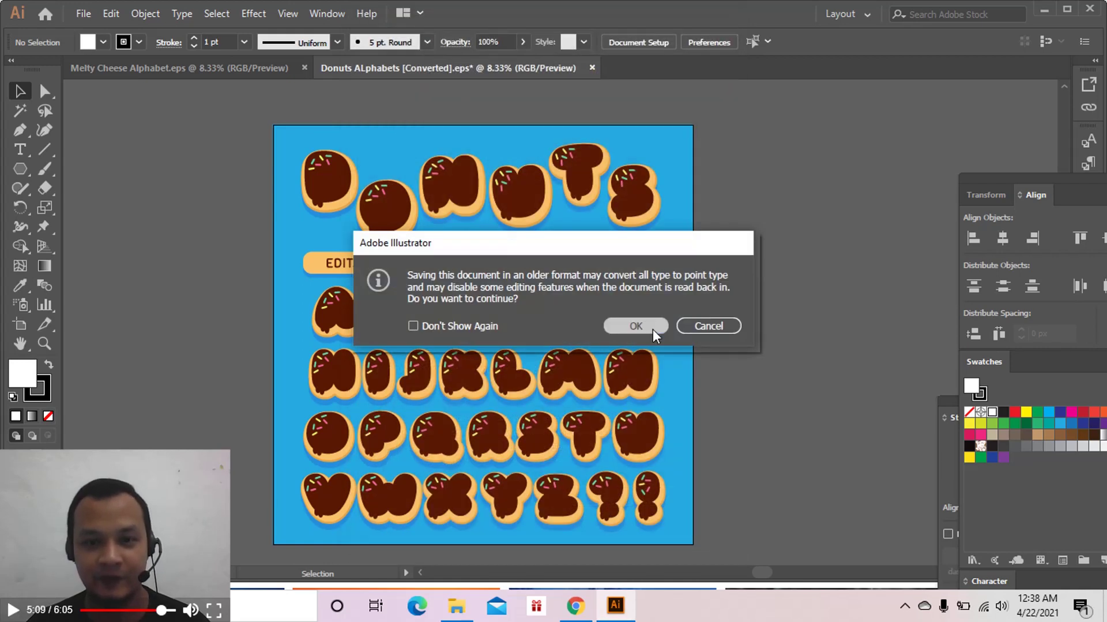
click(637, 325)
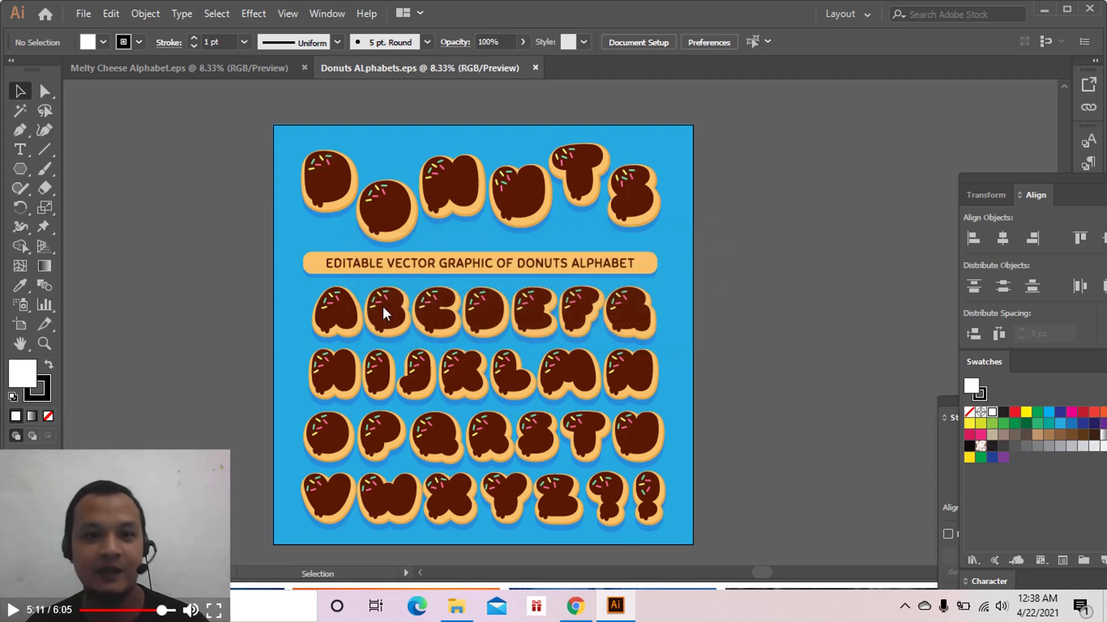
Step: Export the Donuts artwork as a JPEG into the Upload Dreamstime FTP folder, using RGB, Maximum quality and 72 ppi
click(84, 13)
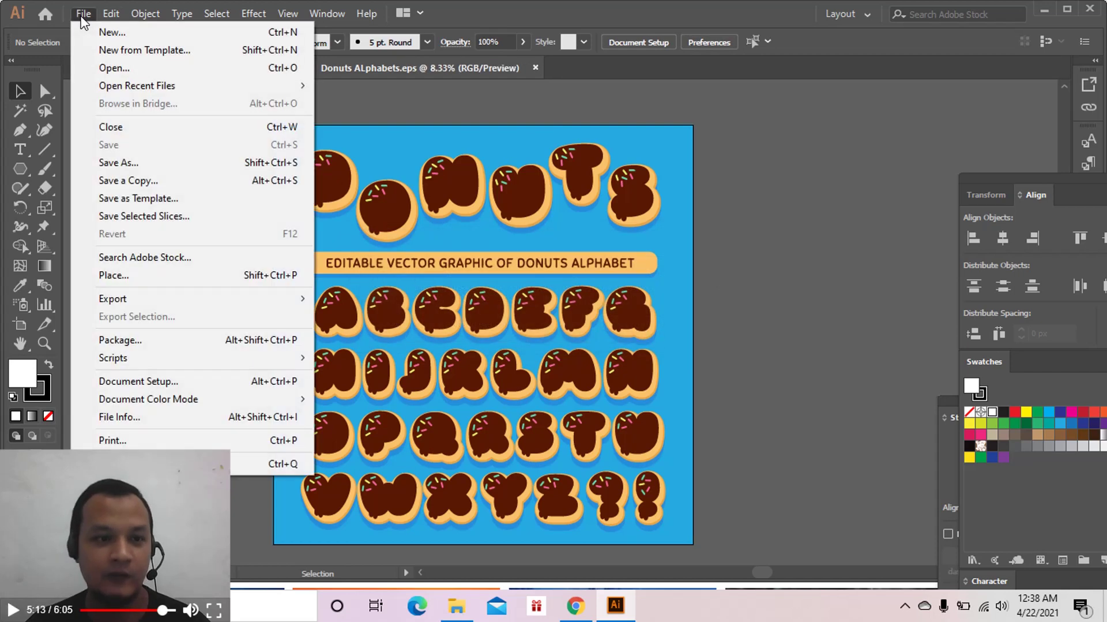
click(351, 319)
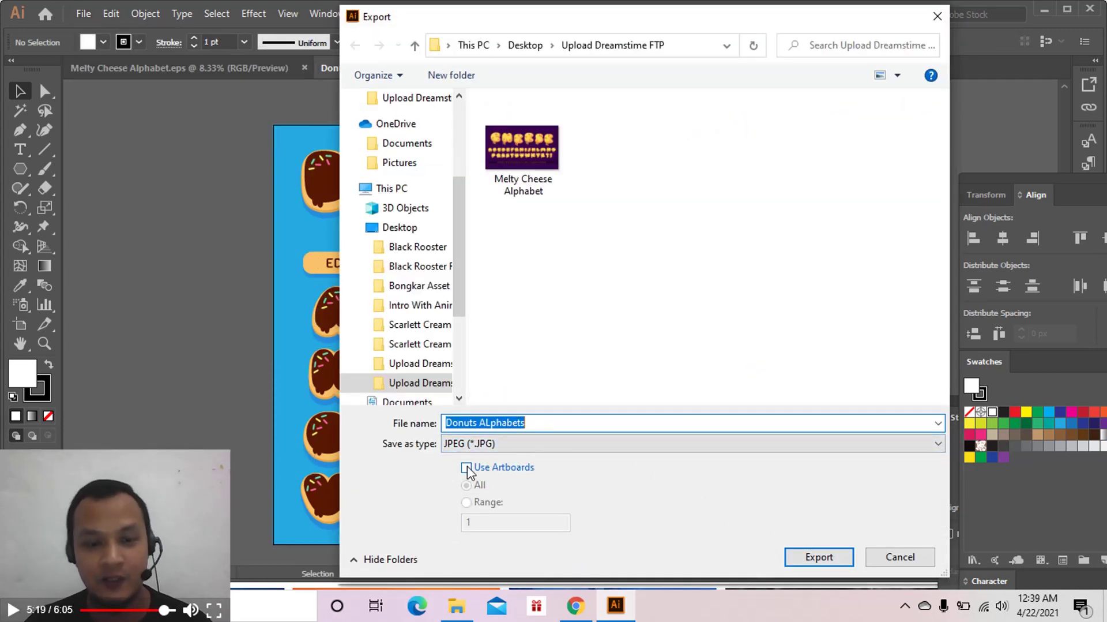
click(814, 554)
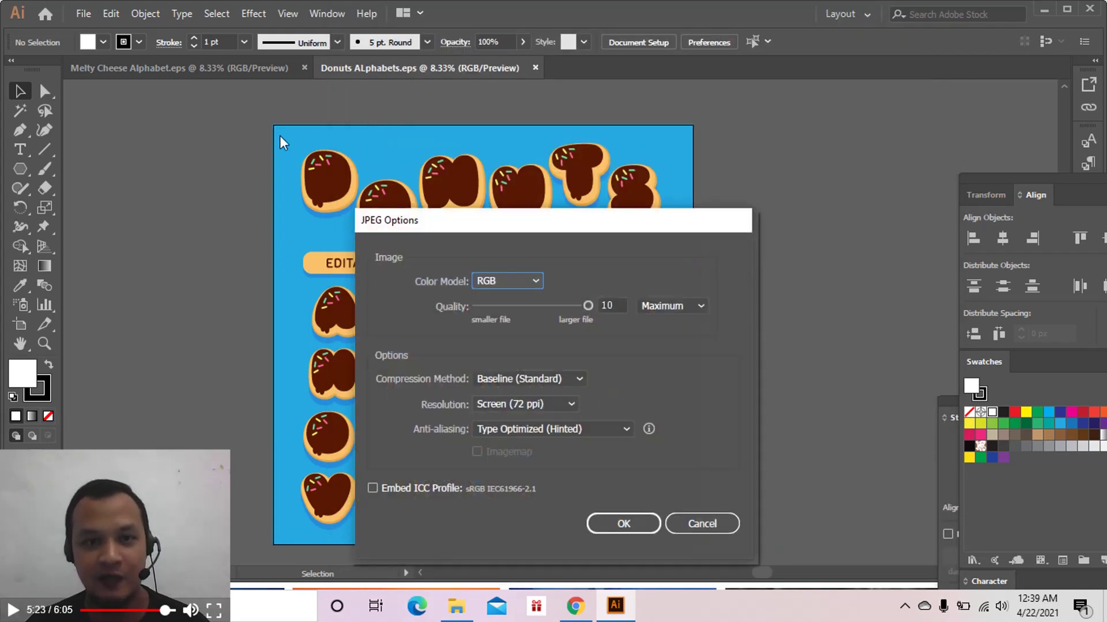
click(644, 533)
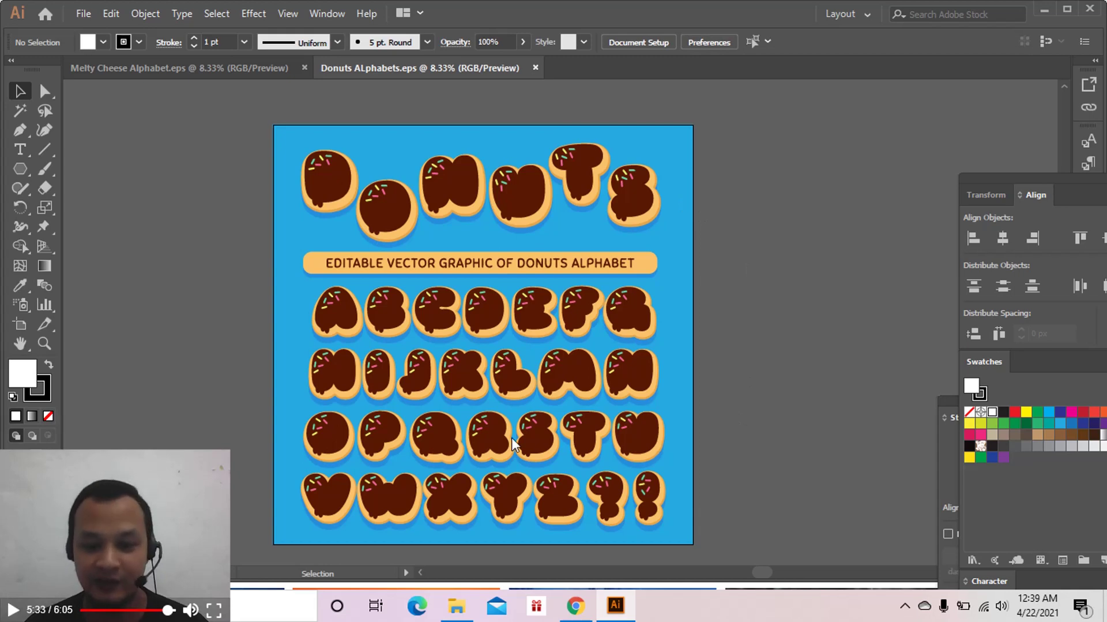
Step: Switch to the Dreamstime site in Chrome, go to its file upload page and open the FTP multiple files upload page
key(alt+Tab)
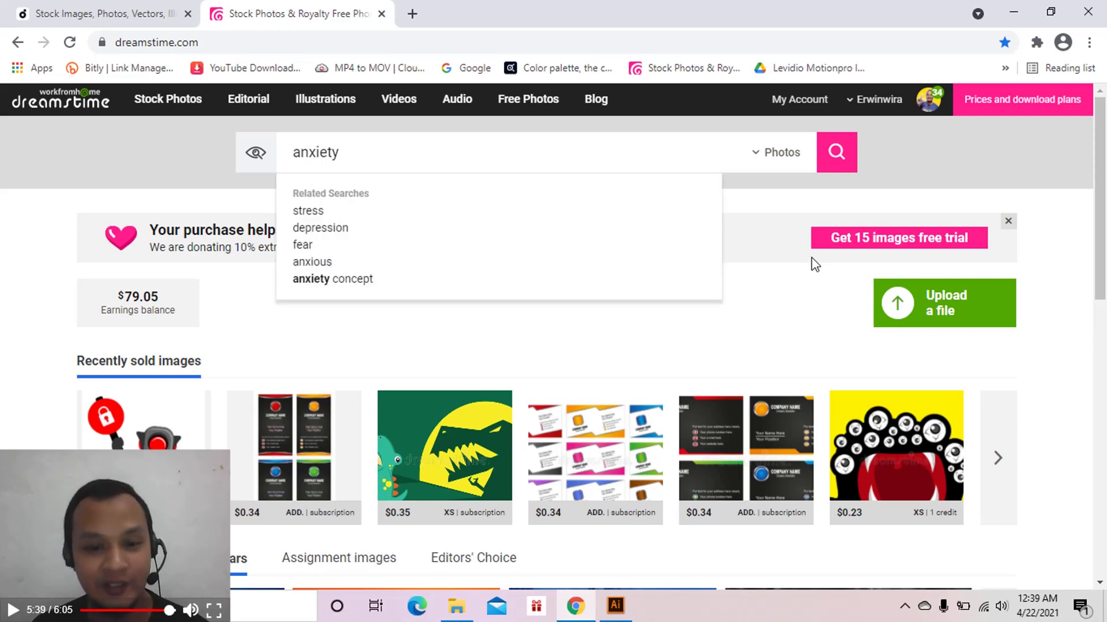
click(45, 218)
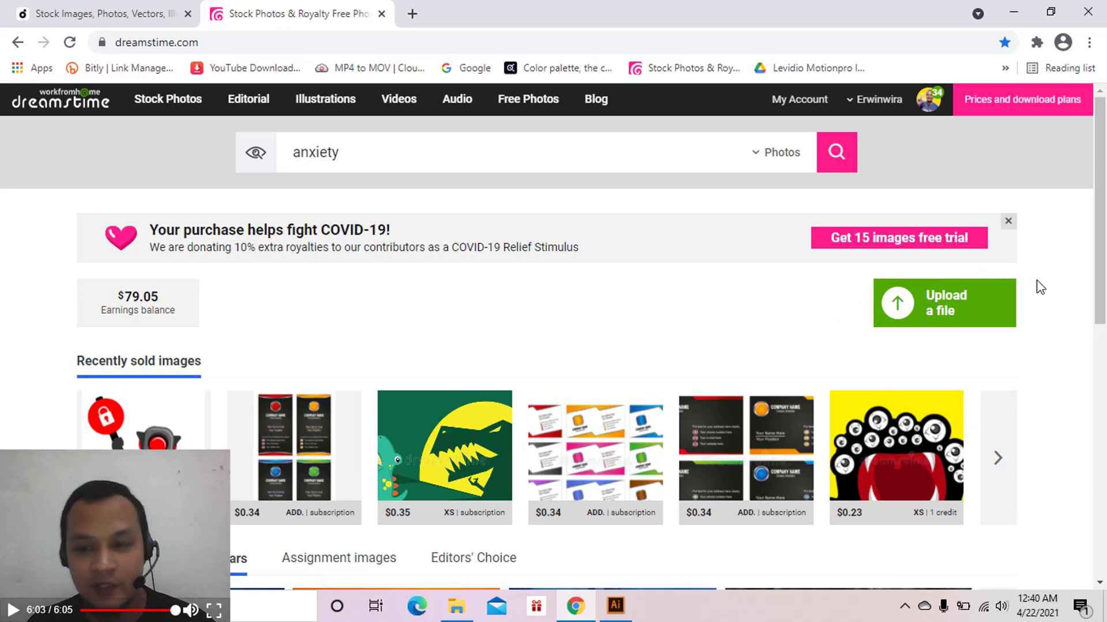
click(951, 316)
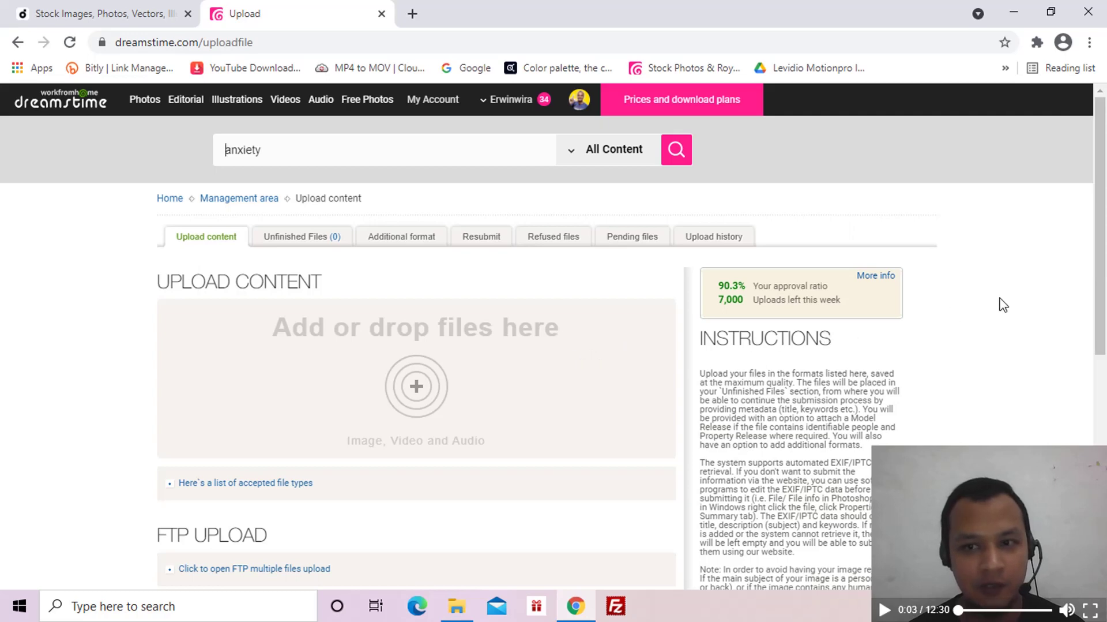
scroll(1100, 270, down, 1)
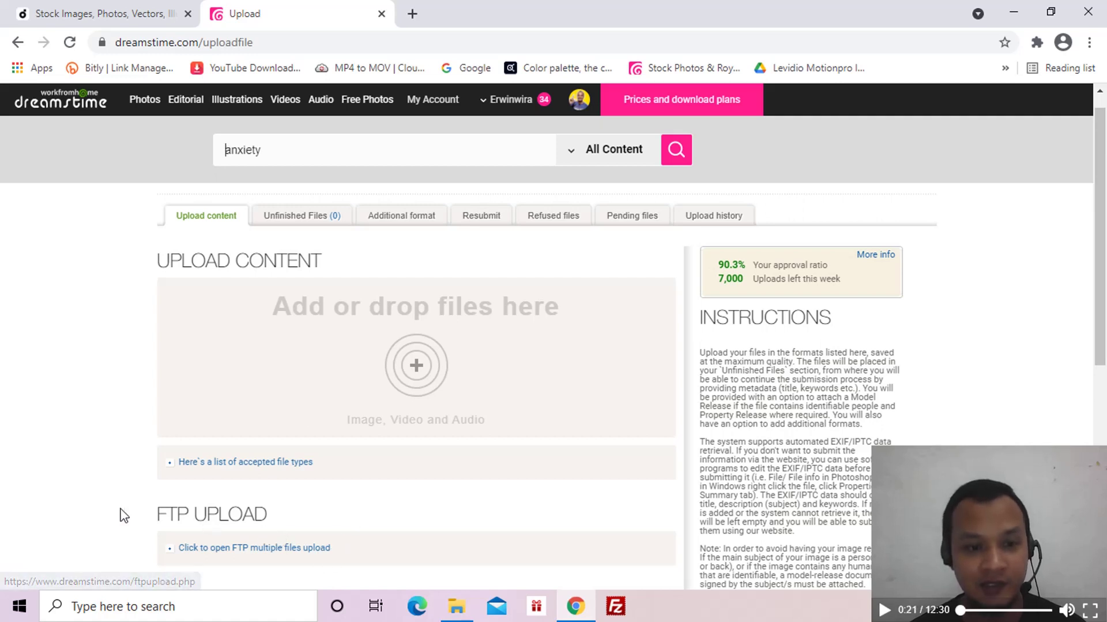
click(291, 557)
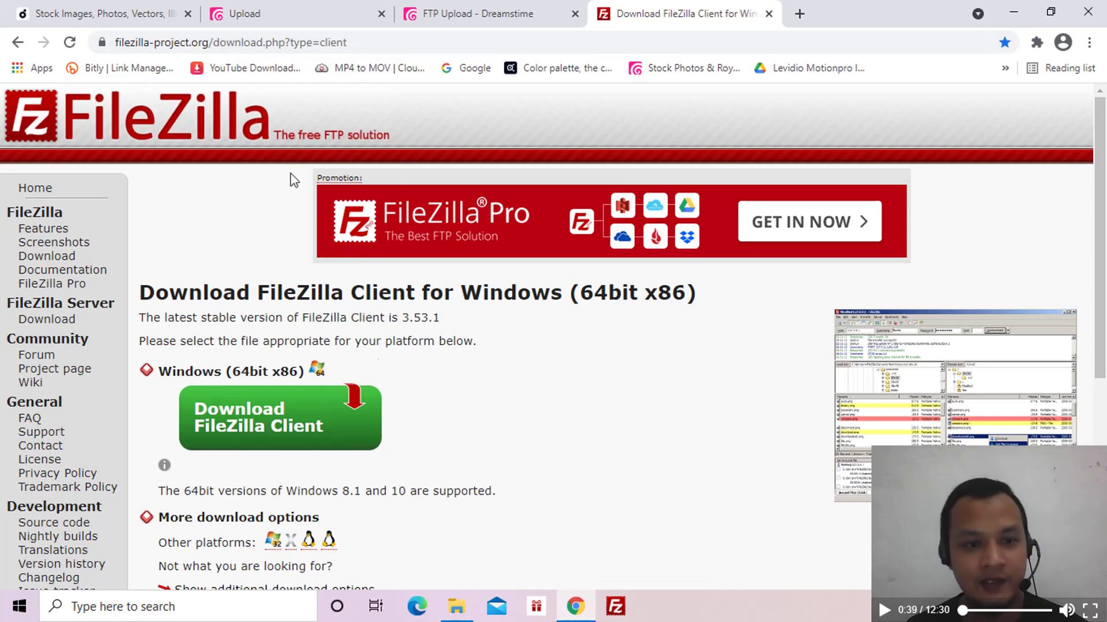
Step: Check the web address of the FileZilla download page and its client download for Windows (64bit x86)
drag(367, 40, 115, 41)
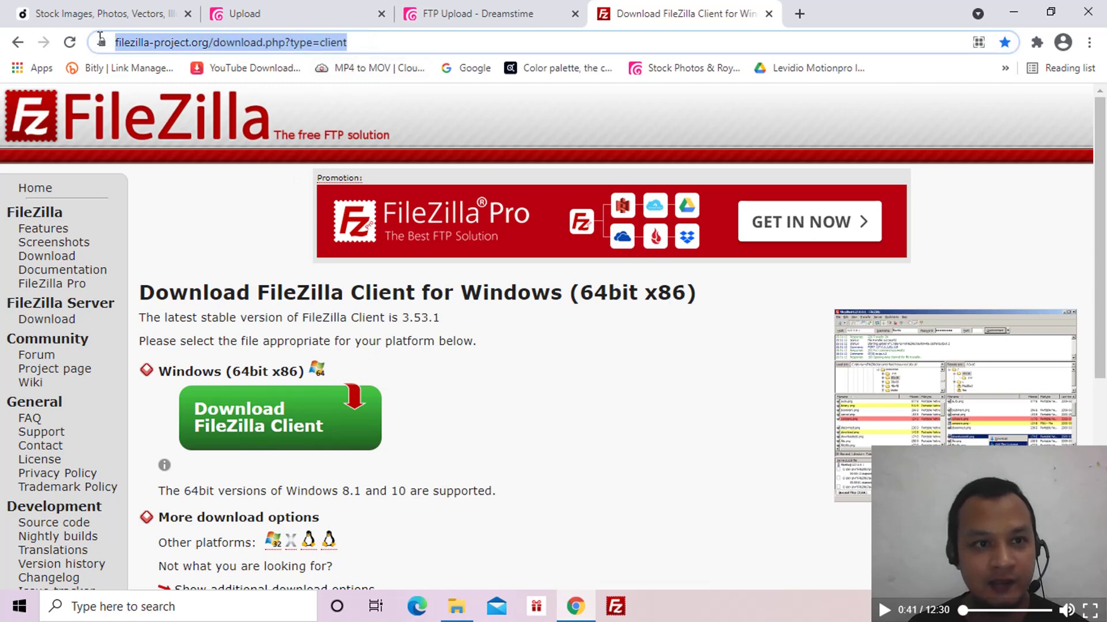
click(598, 379)
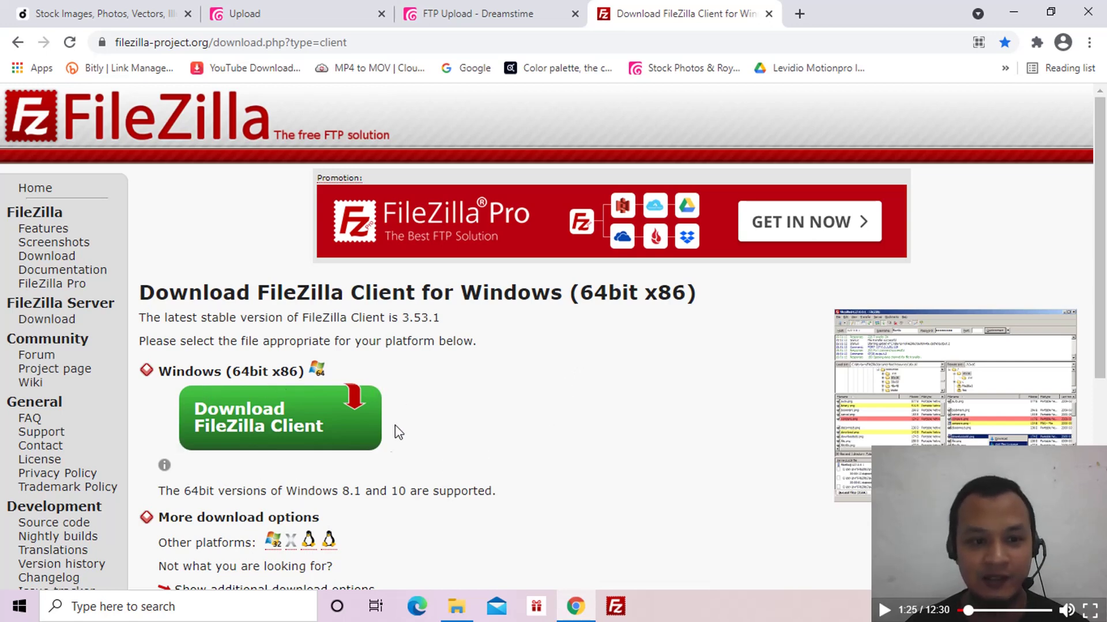
click(282, 439)
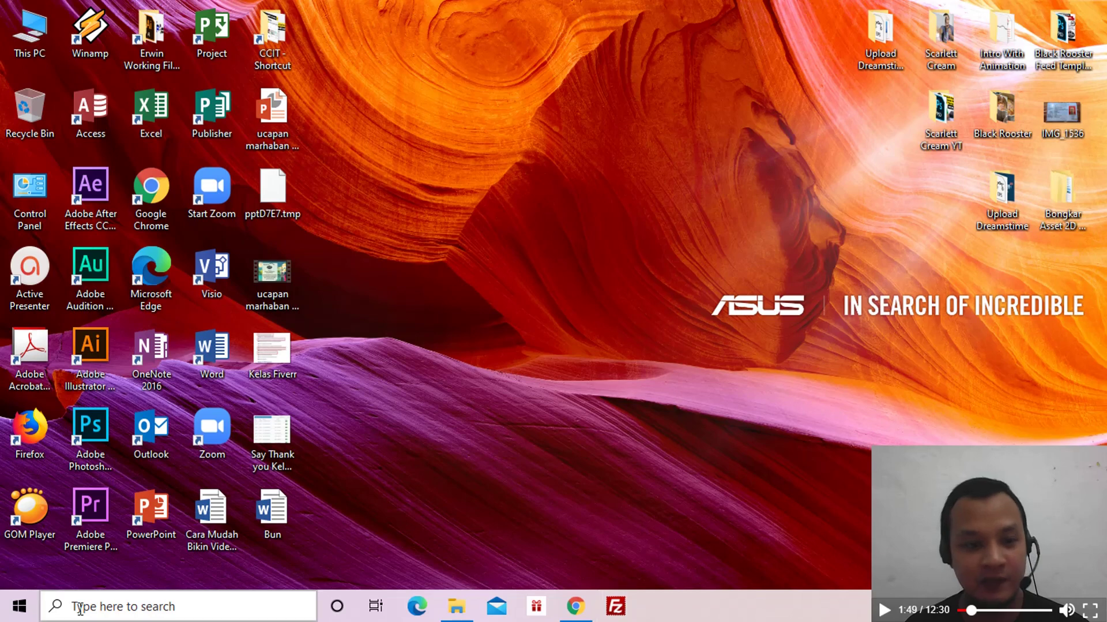
Step: Locate the FileZilla FTP Client entry among the installed programs and launch FileZilla
click(24, 616)
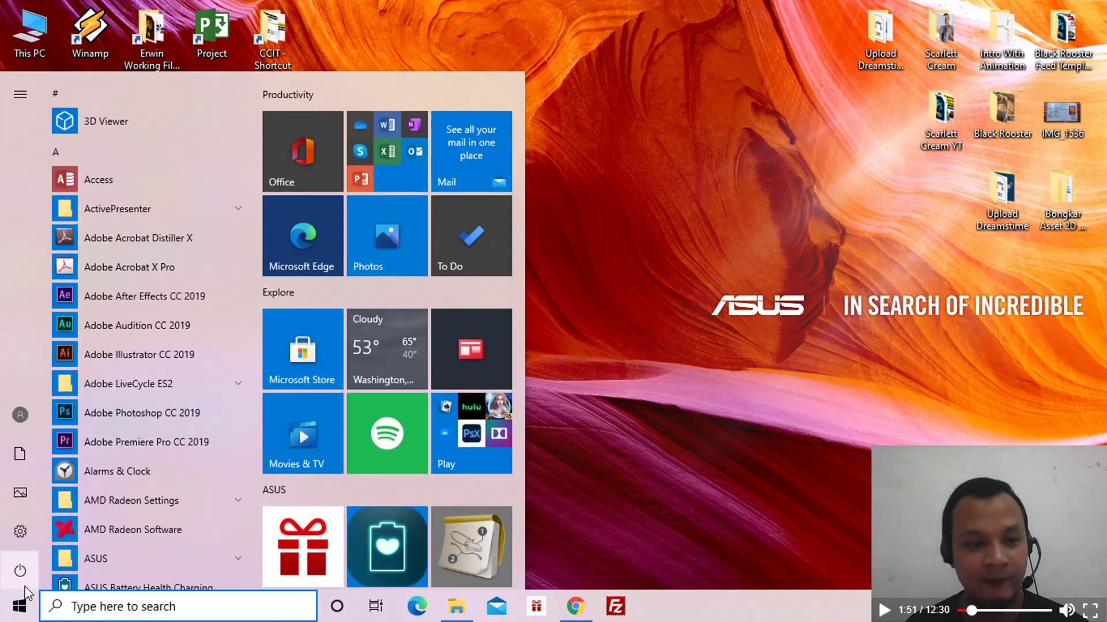
scroll(115, 398, down, 2)
scroll(109, 486, down, 3)
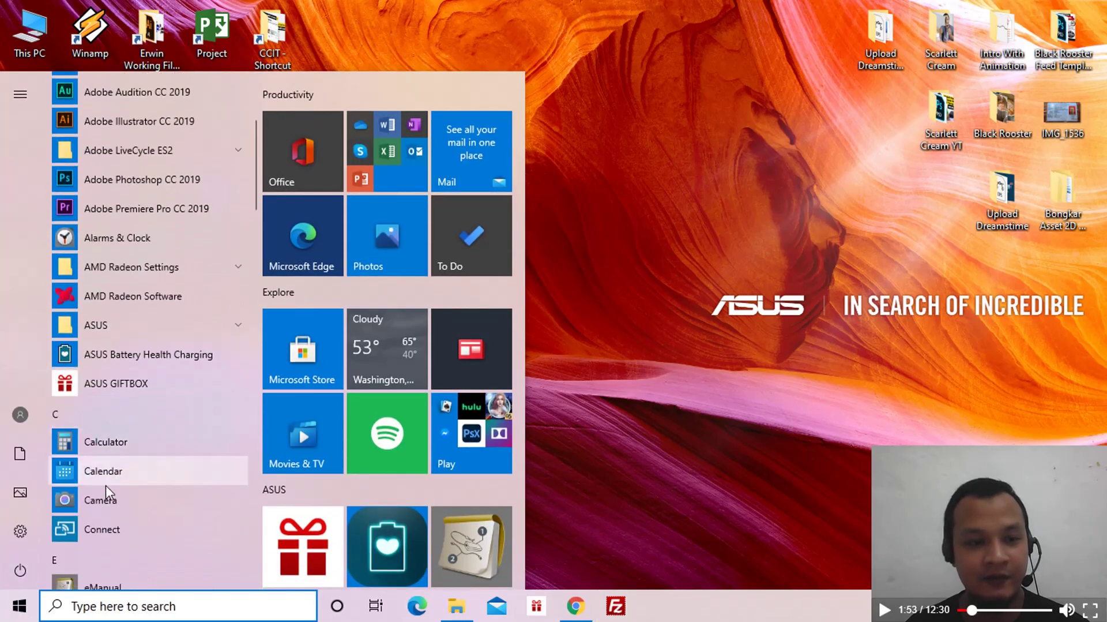
scroll(116, 398, down, 10)
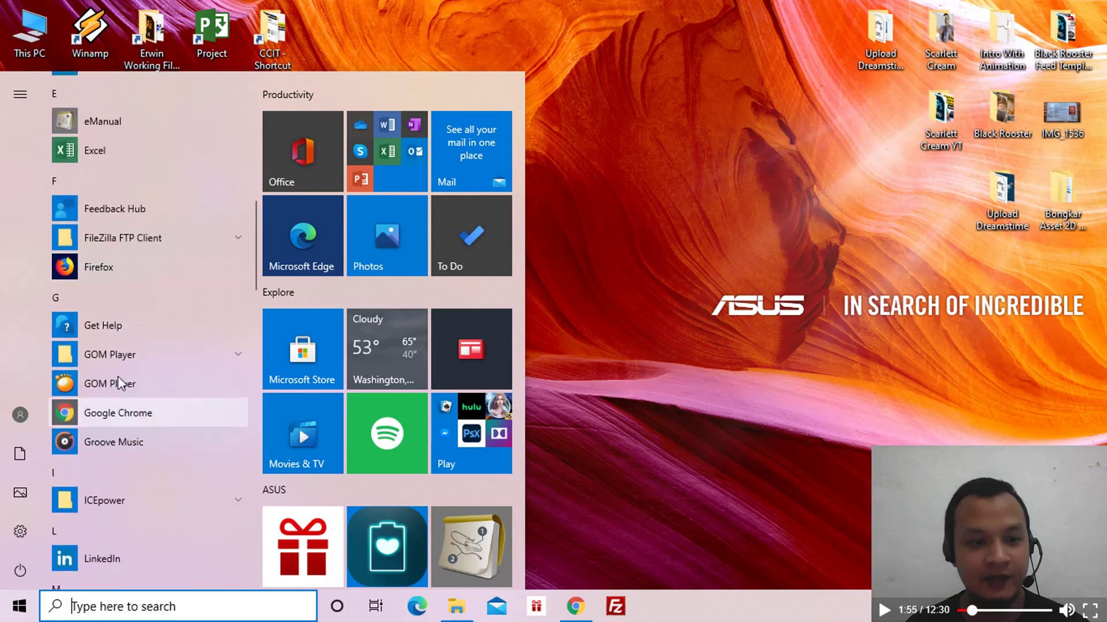
click(142, 246)
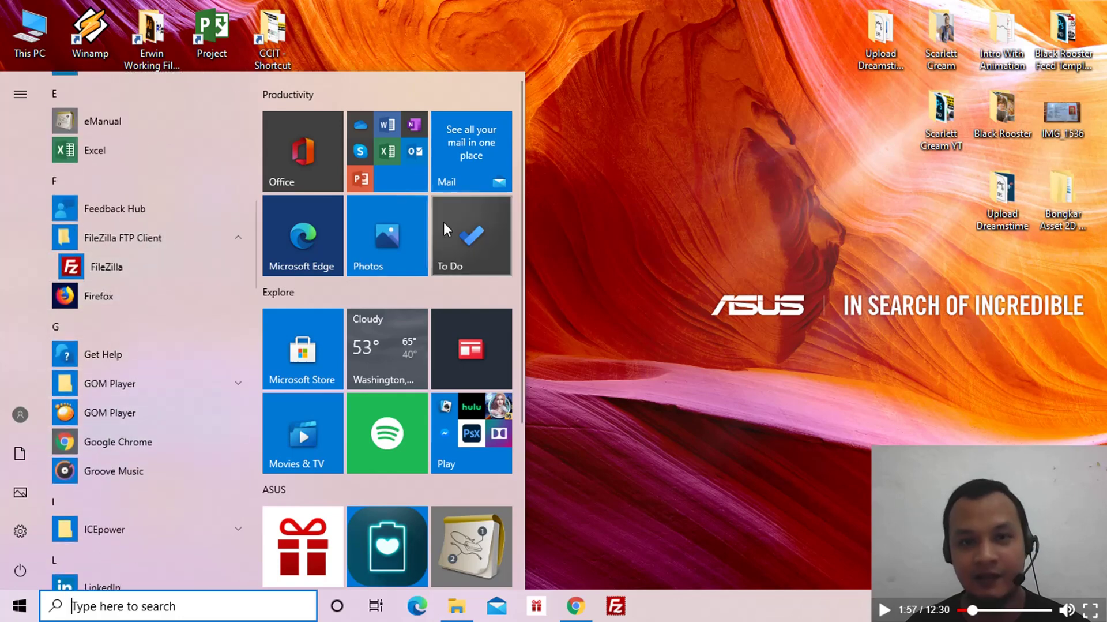
click(577, 222)
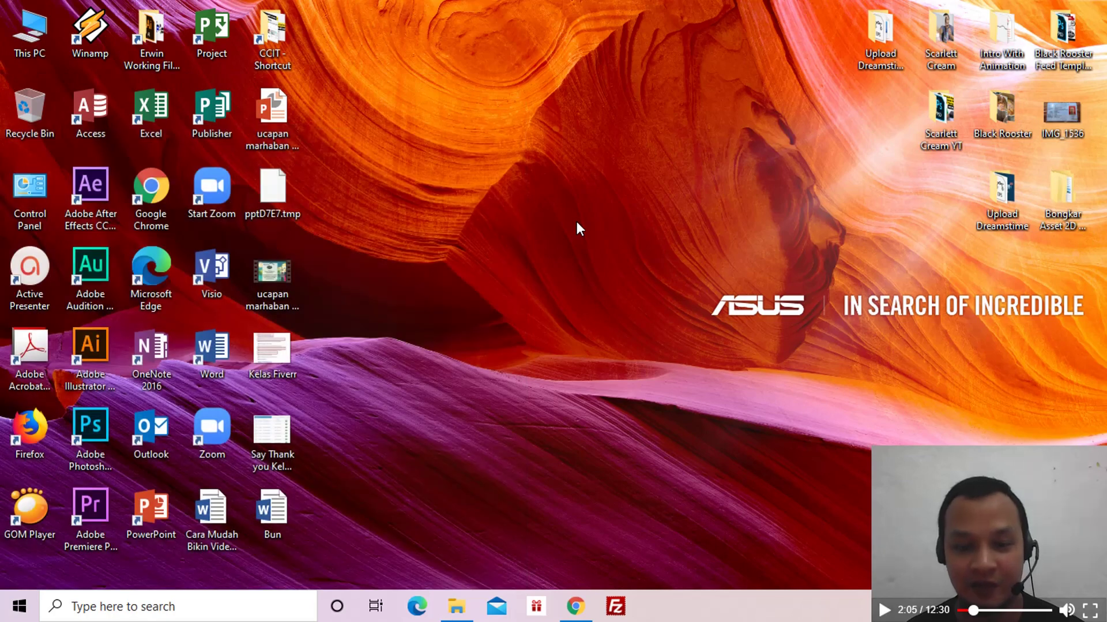
click(616, 606)
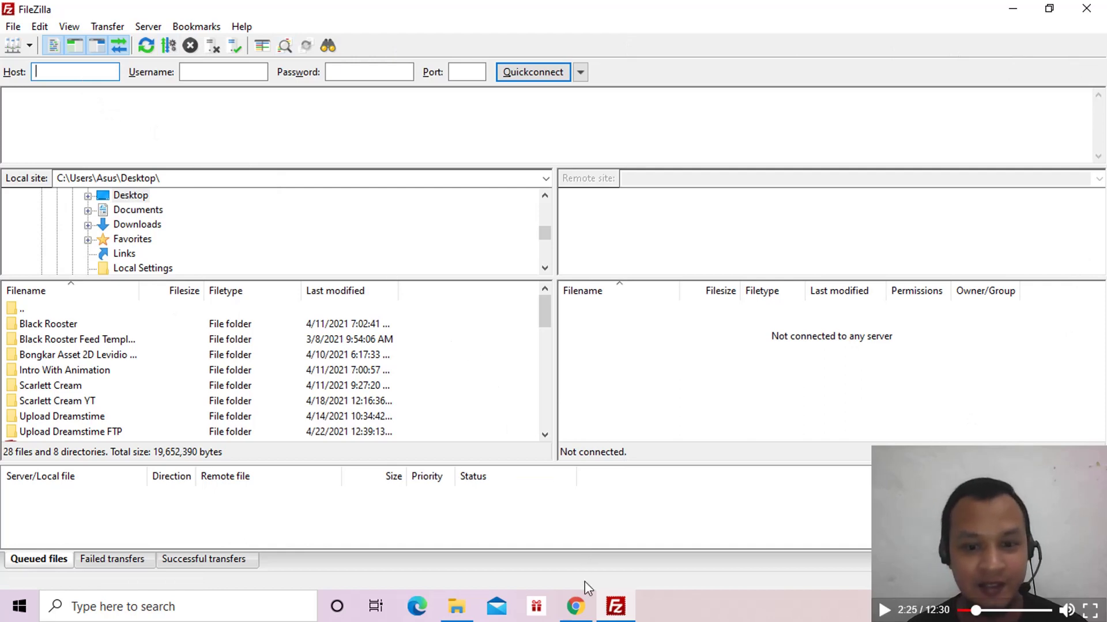
Step: Switch to the Dreamstime FTP Upload page in Chrome and examine the FTP details and the upload rules for each file type
mouse_move(579, 606)
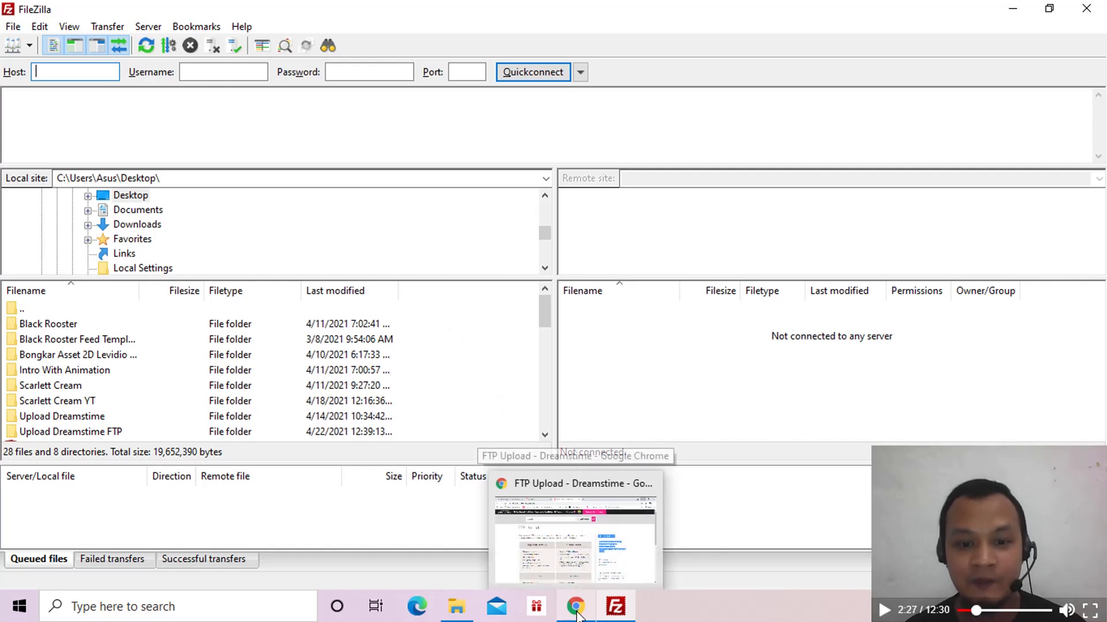
click(577, 607)
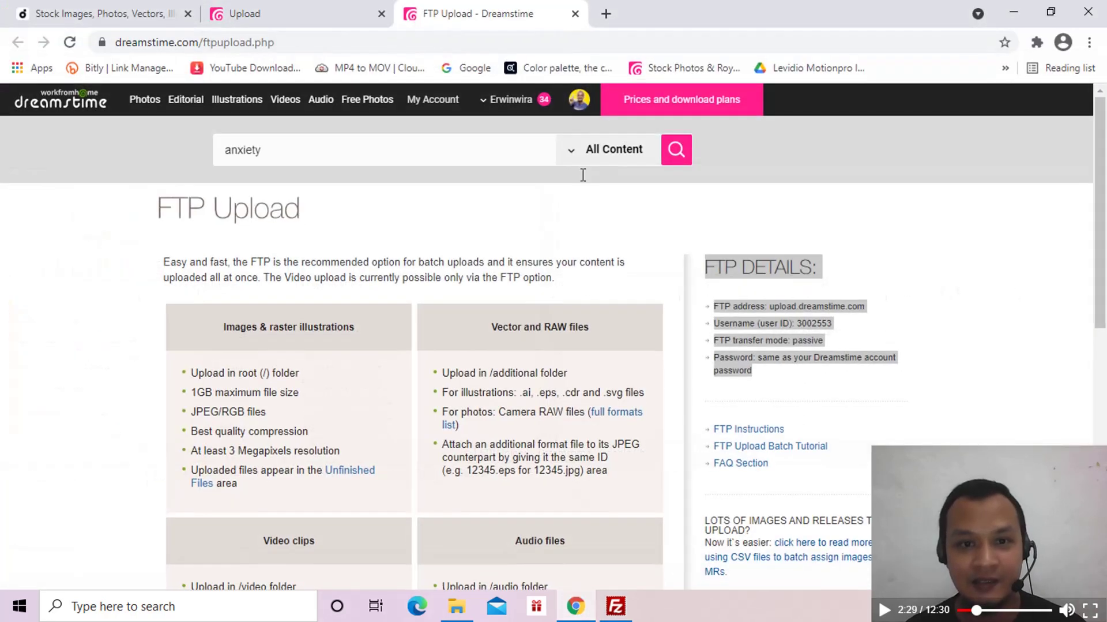
drag(753, 367, 500, 278)
scroll(497, 286, down, 3)
scroll(498, 285, up, 3)
click(760, 209)
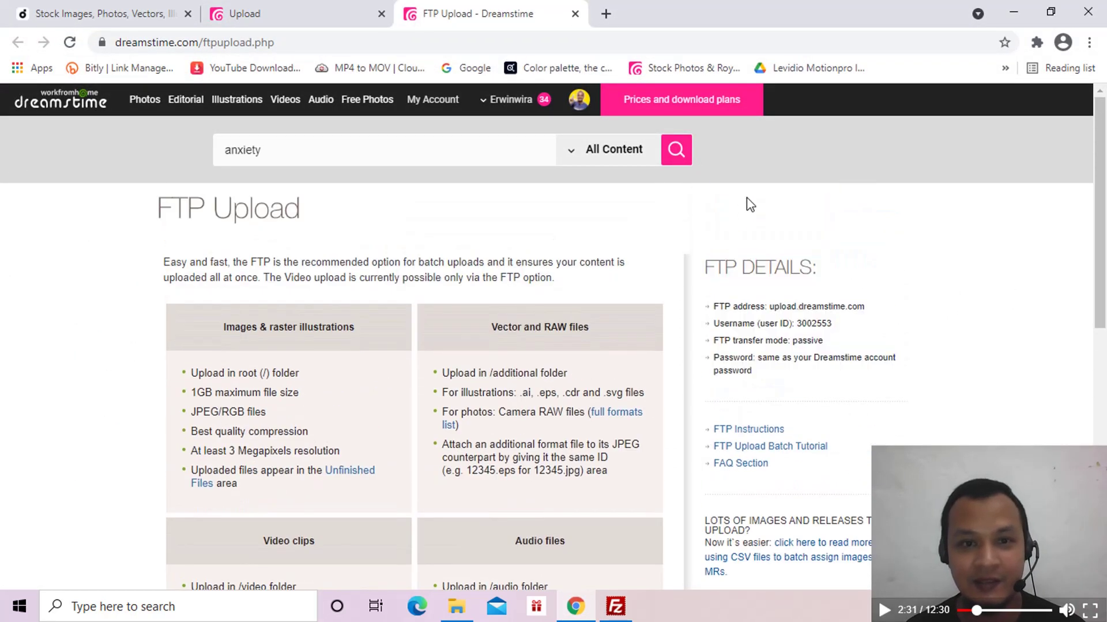
scroll(577, 267, down, 2)
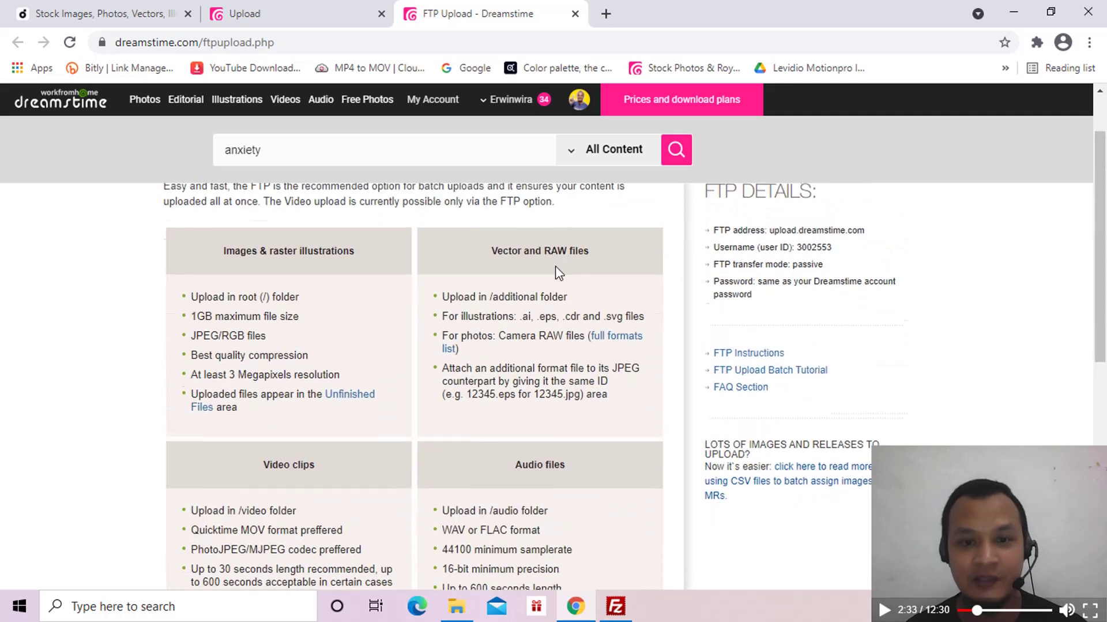
scroll(750, 294, up, 2)
drag(707, 260, 856, 381)
click(945, 323)
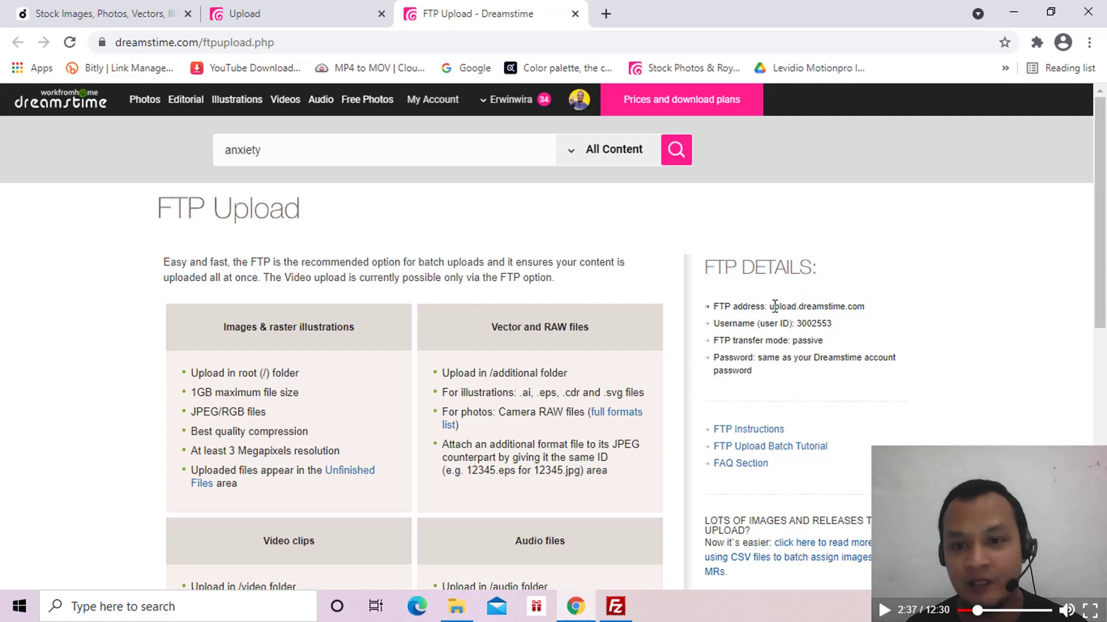
Step: Copy the FTP address upload.dreamstime.com from the FTP details into FileZilla's Host field
drag(767, 305, 807, 306)
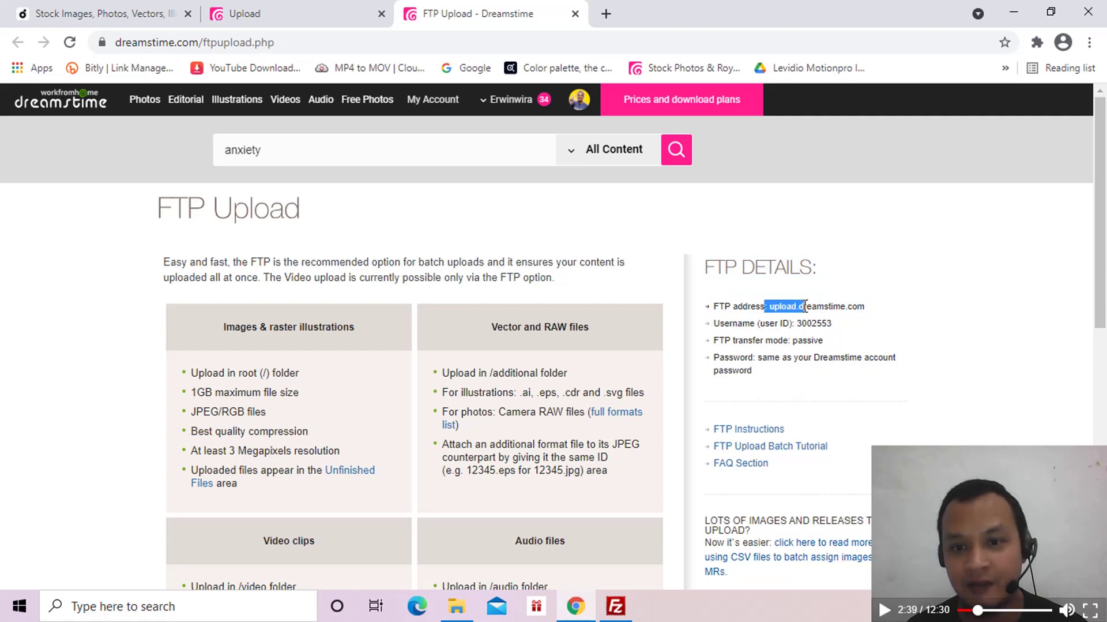
click(873, 311)
drag(873, 311, 772, 308)
key(ctrl+c)
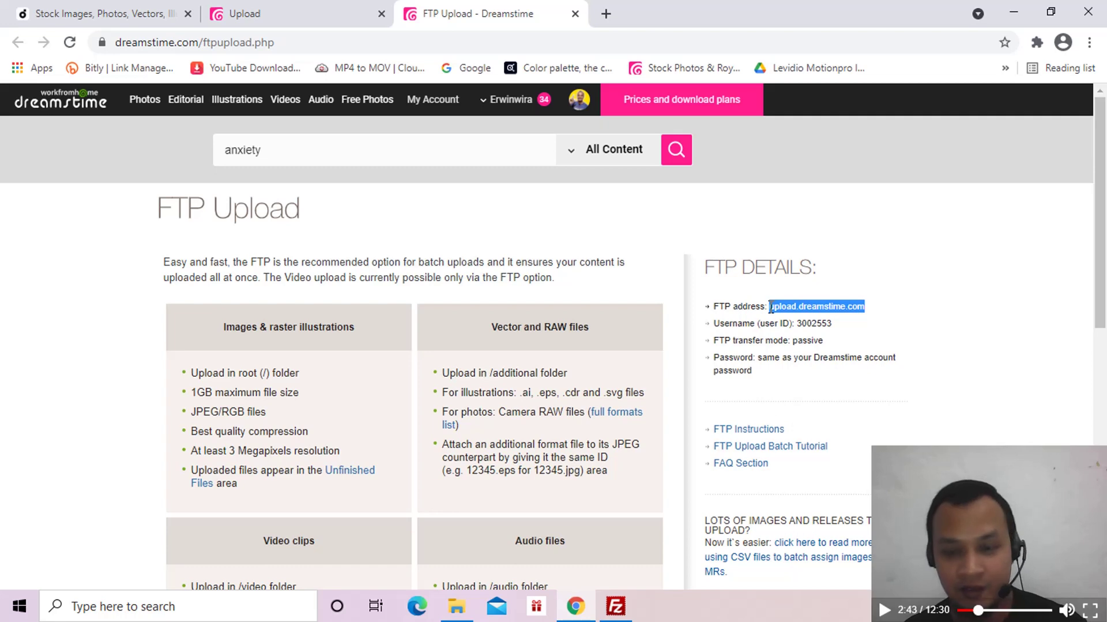
click(616, 606)
click(84, 70)
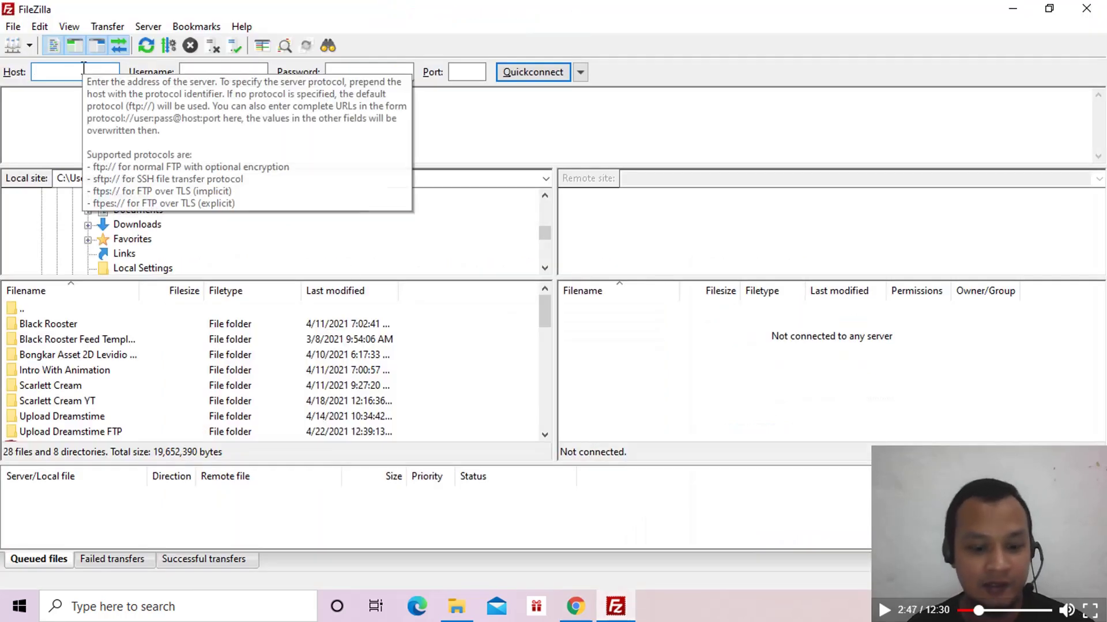
key(ctrl+v)
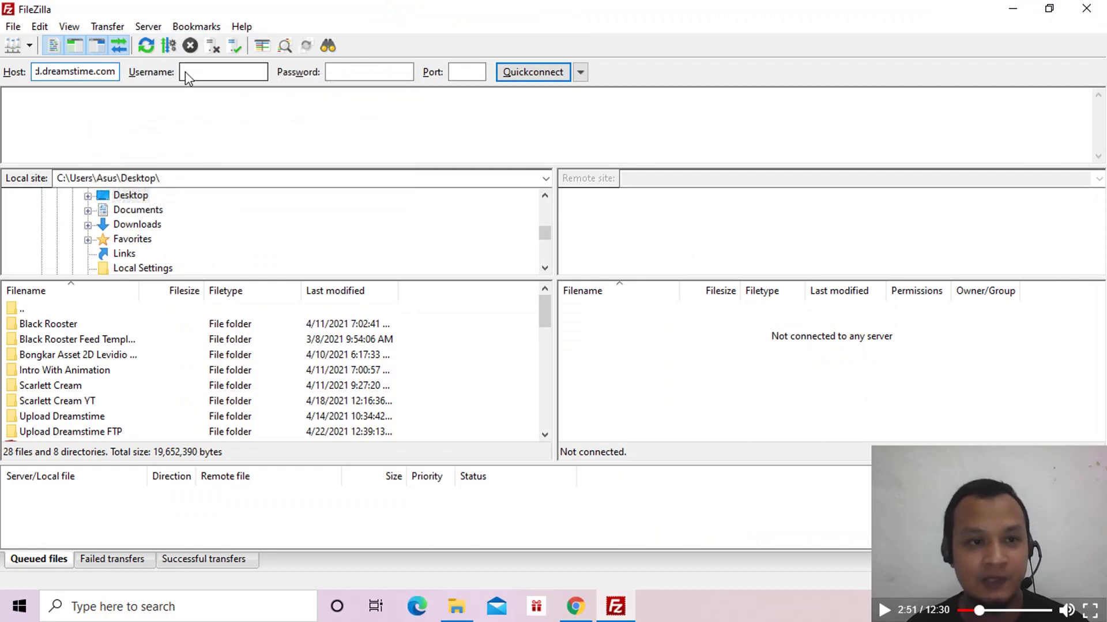
Step: Copy the username (user ID) from the Dreamstime FTP details in Chrome into FileZilla's Username field
key(alt+Tab)
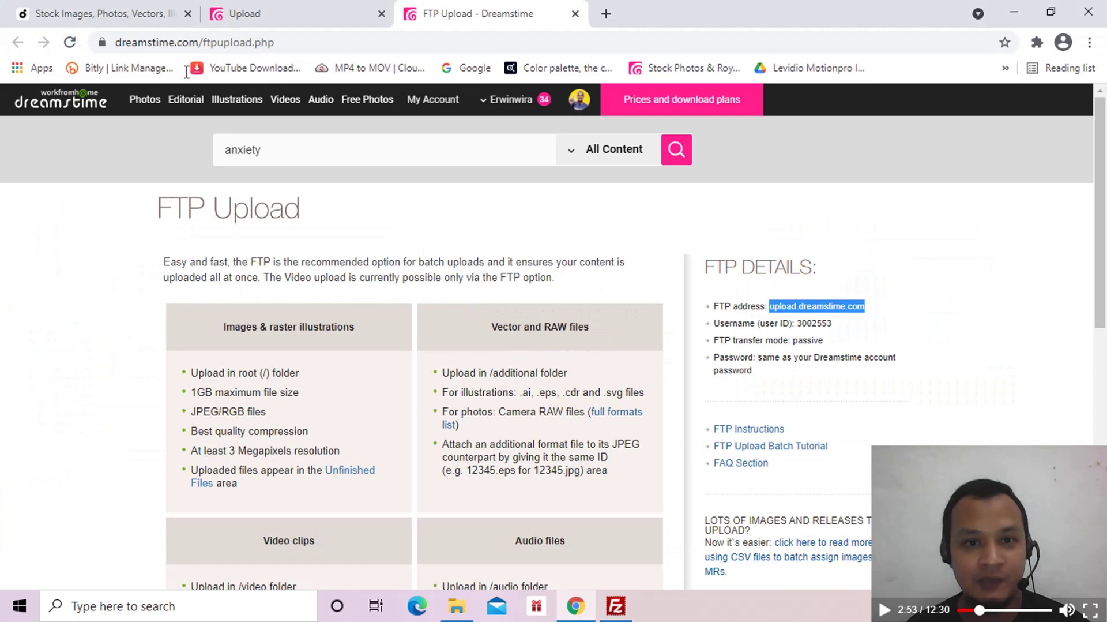
click(865, 334)
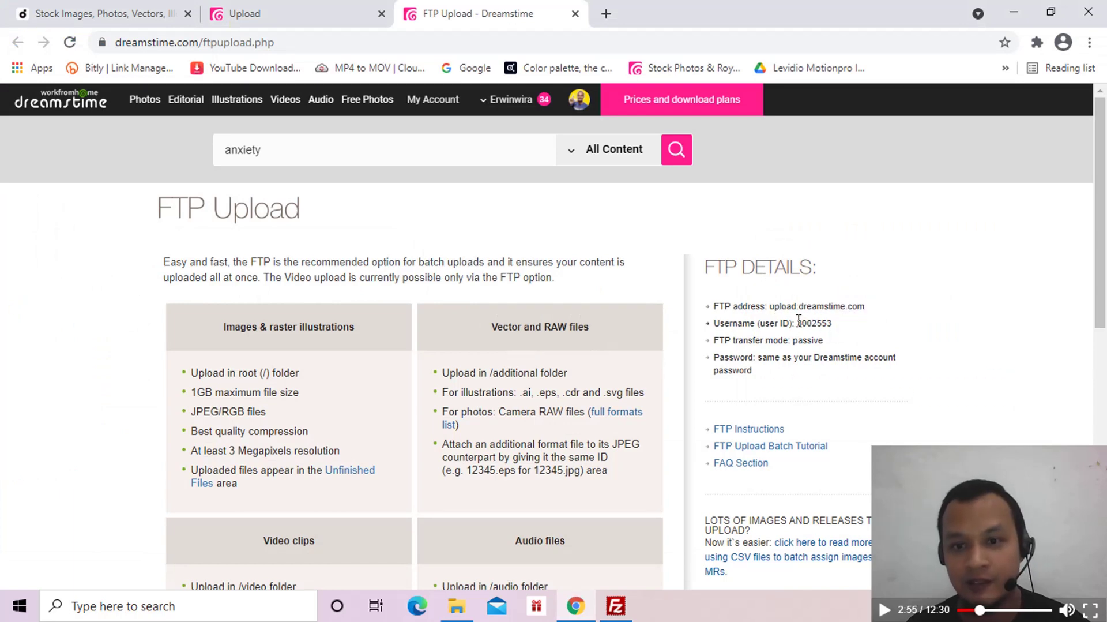
drag(799, 322, 832, 323)
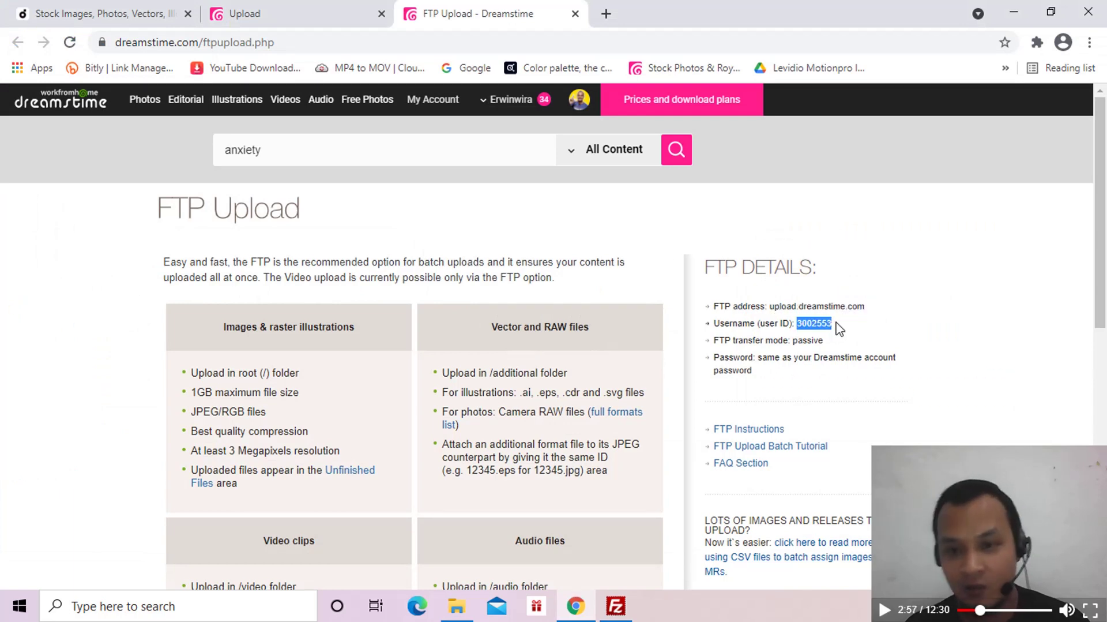
click(836, 323)
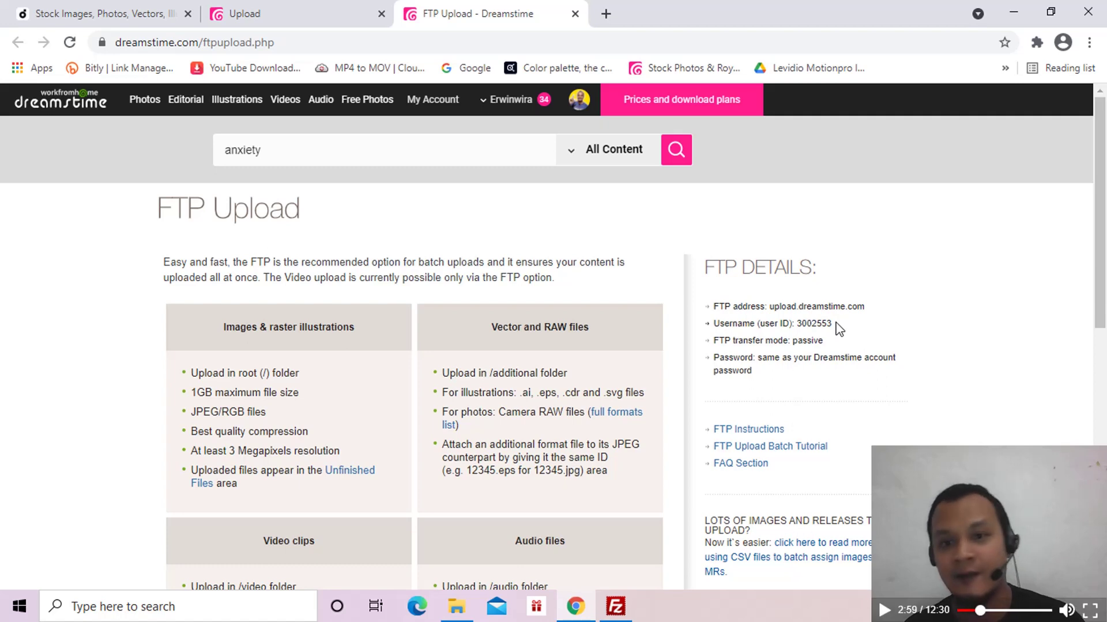
mouse_move(834, 323)
mouse_down()
mouse_move(799, 326)
mouse_move(835, 325)
mouse_up()
key(ctrl+c)
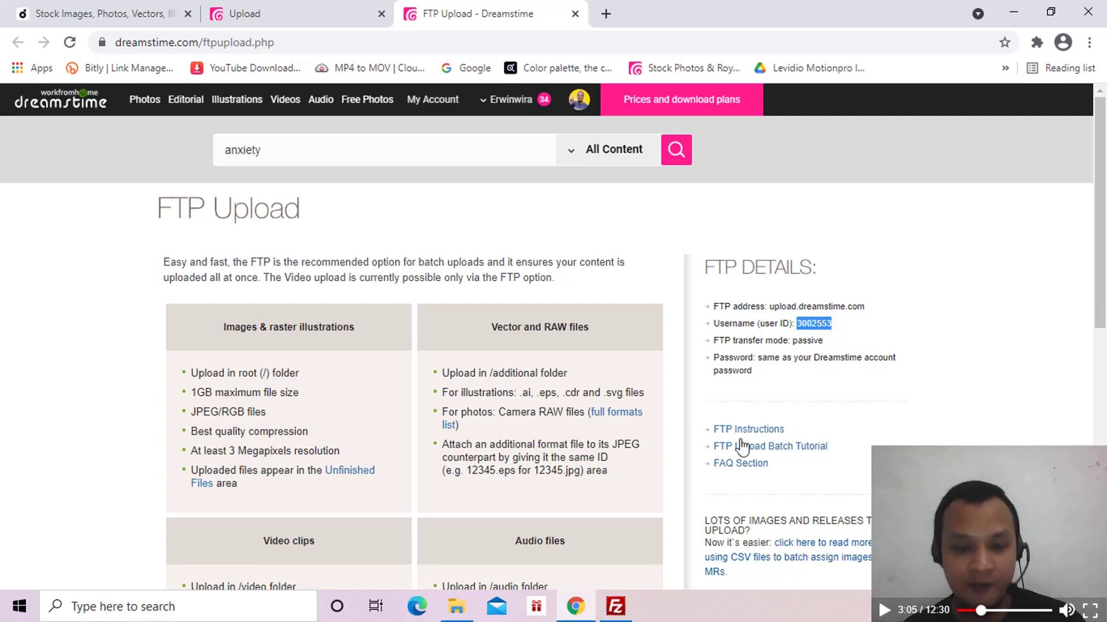
click(616, 605)
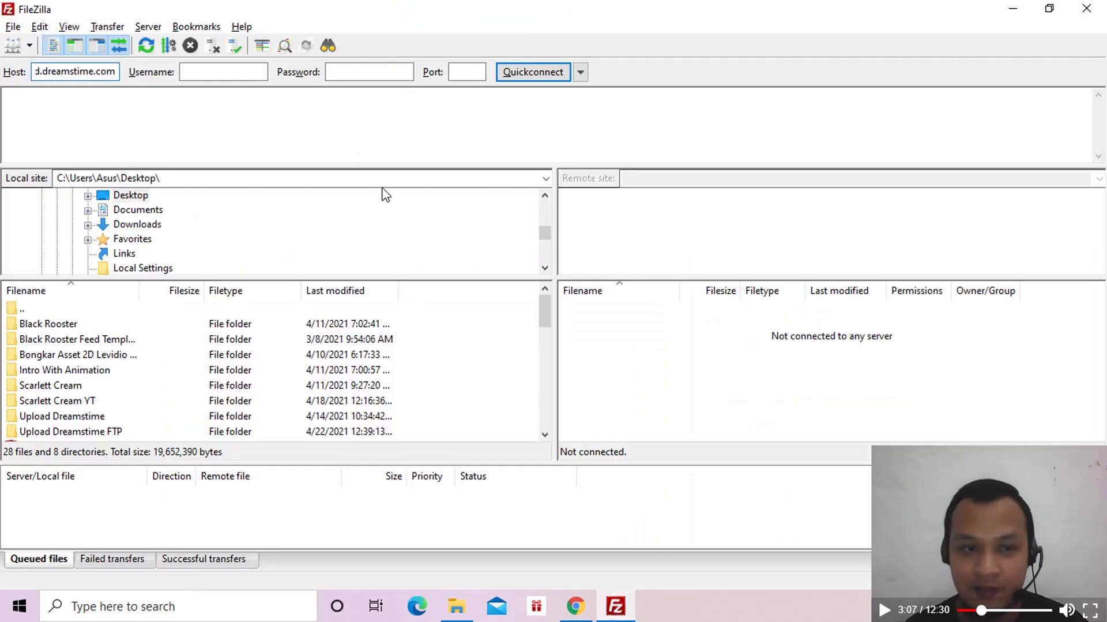
click(248, 72)
key(ctrl+v)
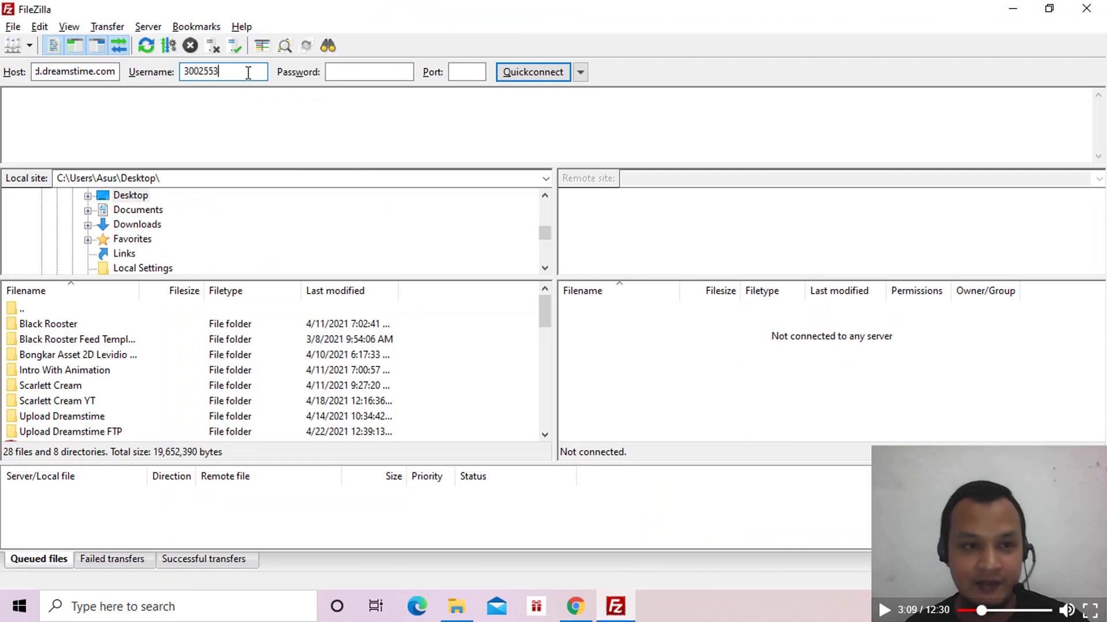
Step: Enter the Dreamstime account password, connect to the server and accept its unknown certificate
click(340, 71)
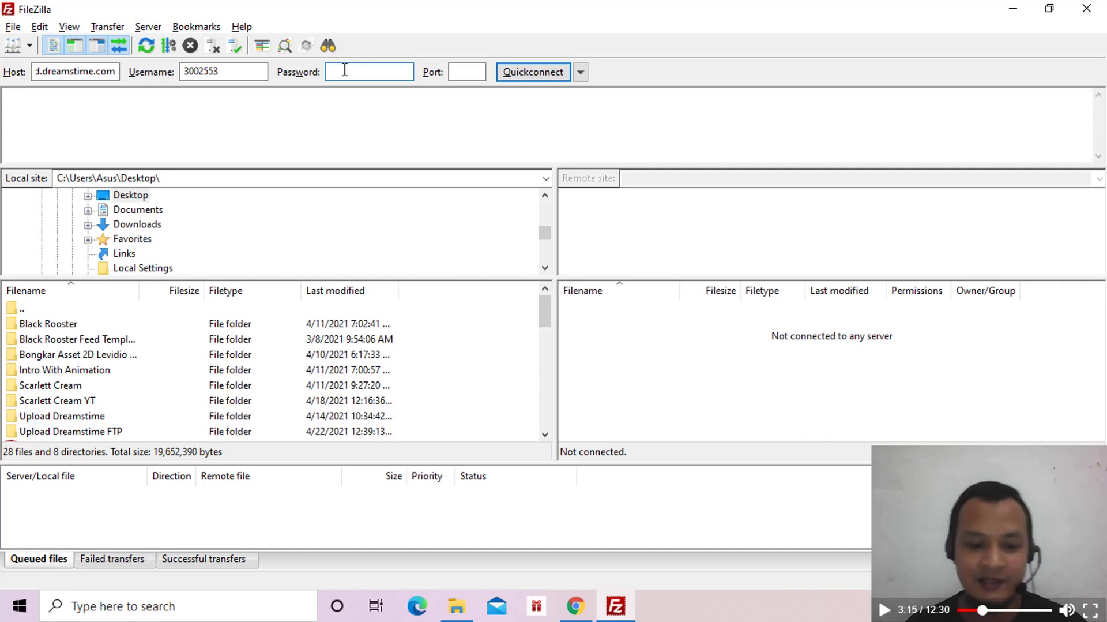
text(********)
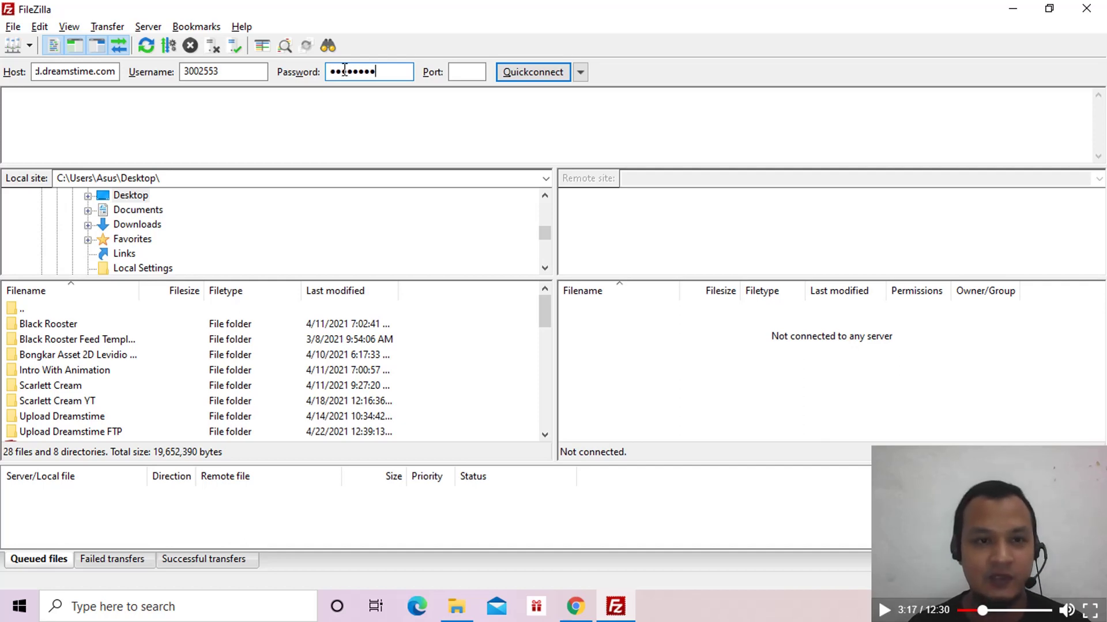
click(521, 73)
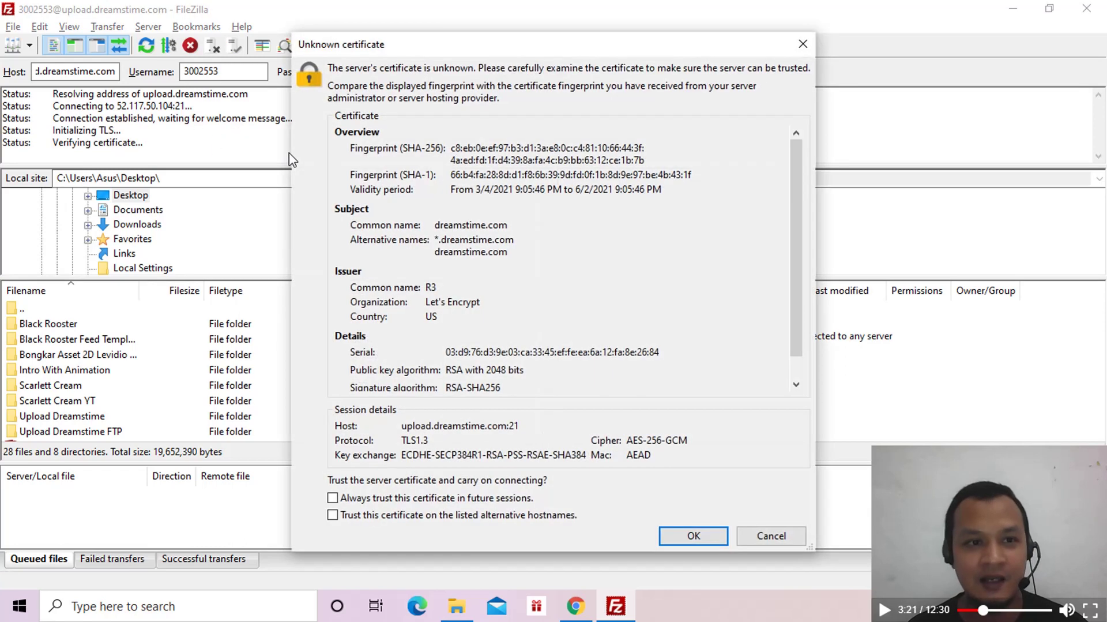
click(694, 537)
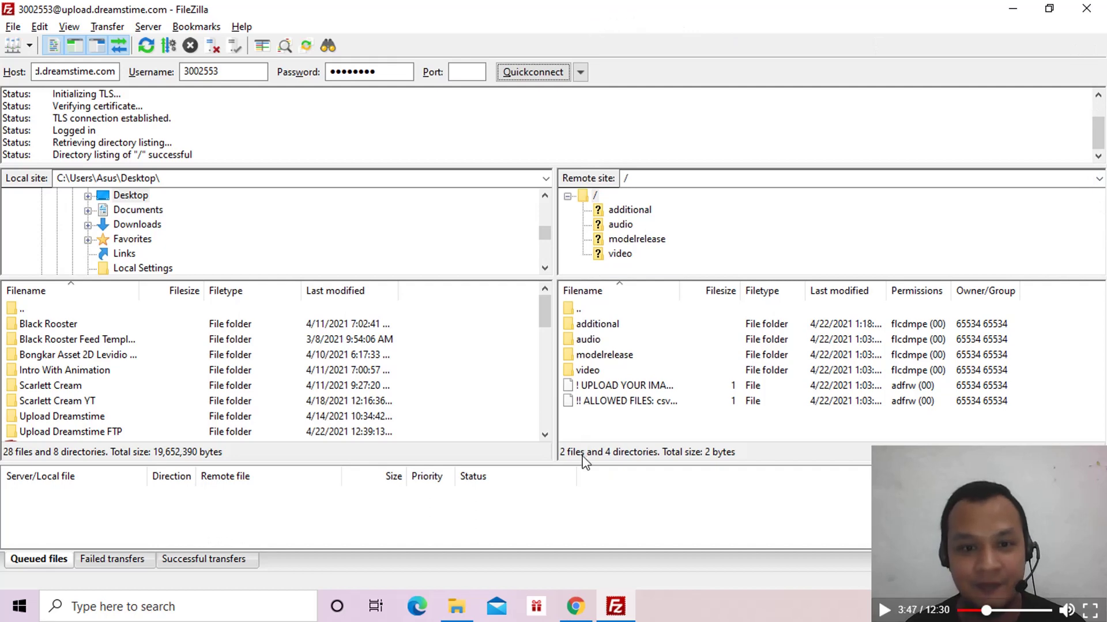
Step: Check the EPS and JPEG files in the Upload Dreamstime FTP folder in File Explorer and return to FileZilla
drag(546, 237, 544, 230)
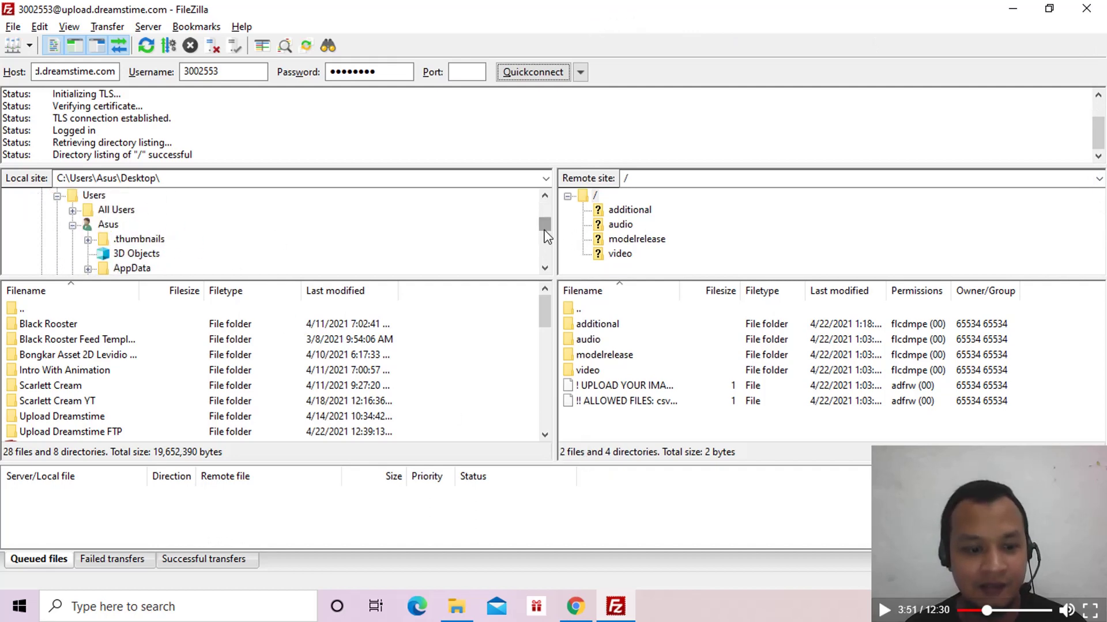
key(alt+Tab)
key(alt+Tab)
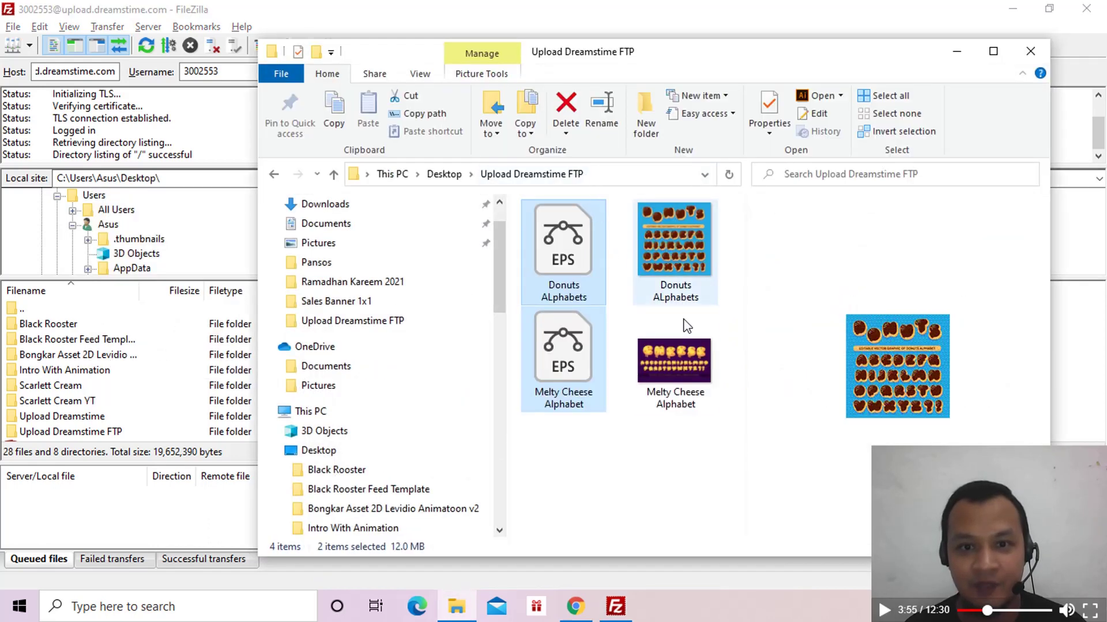
click(675, 390)
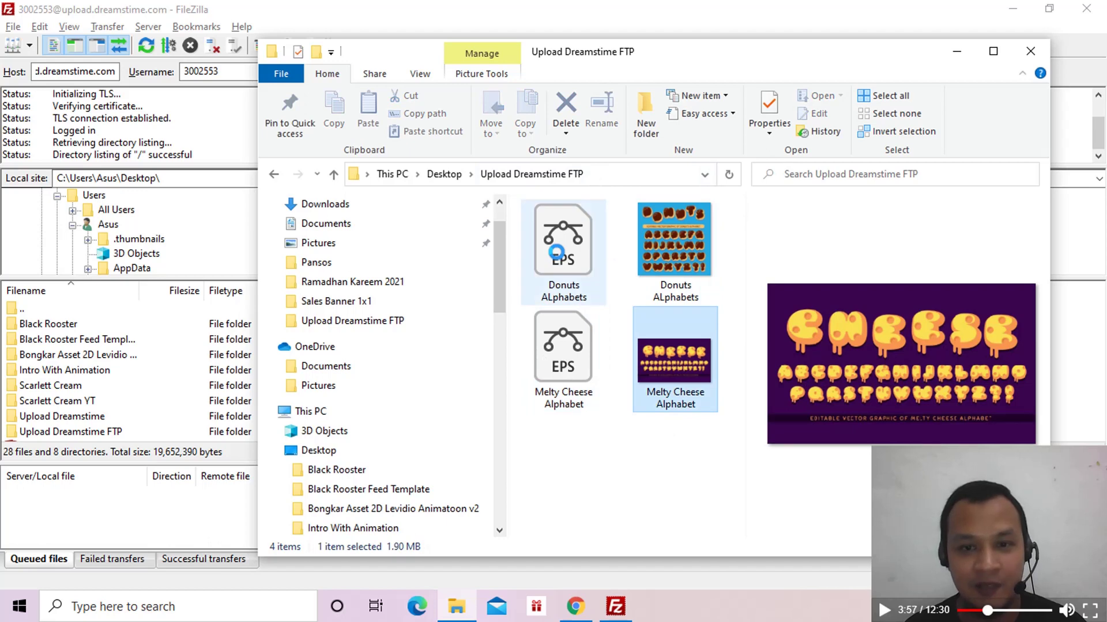
key(alt+Tab)
Step: Browse the local site to the Desktop and open the Upload Dreamstime FTP folder
scroll(186, 235, up, 5)
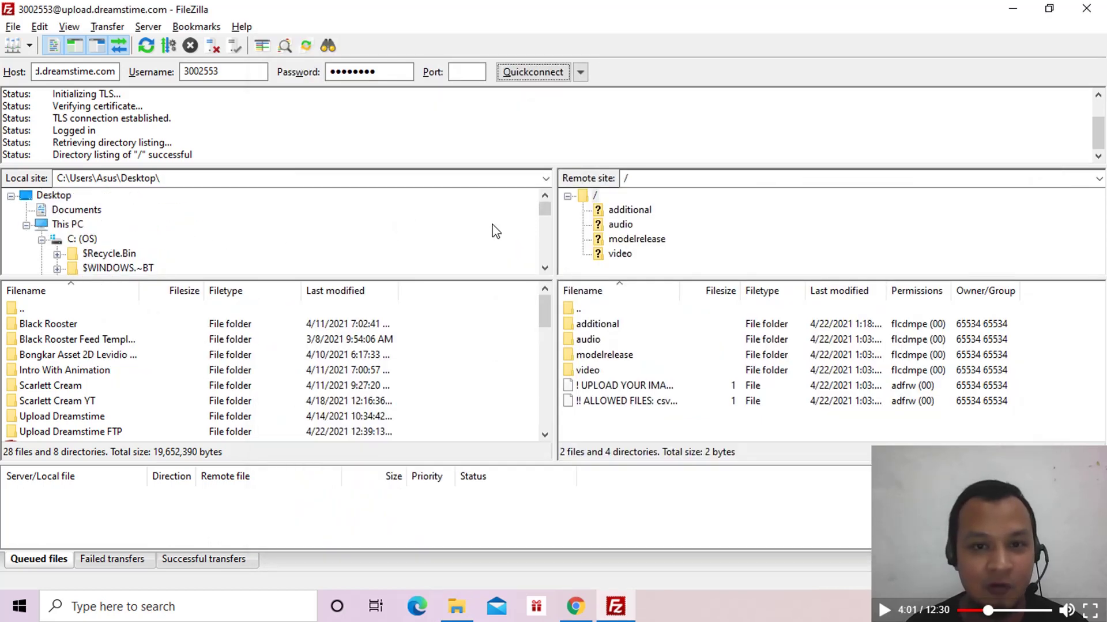
click(52, 196)
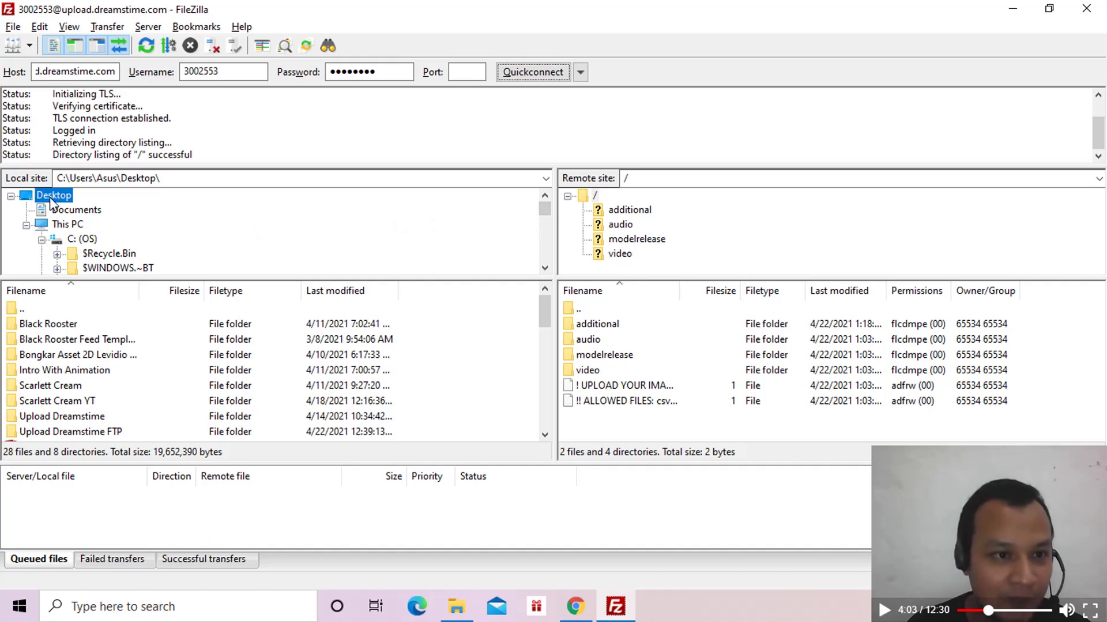
drag(546, 209, 550, 244)
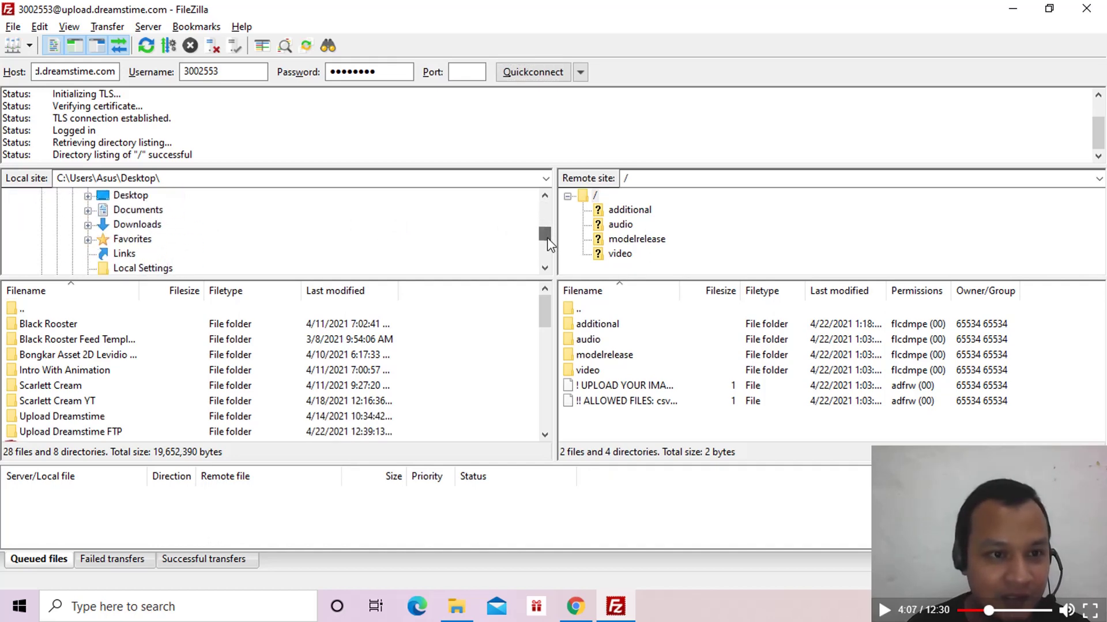
click(146, 199)
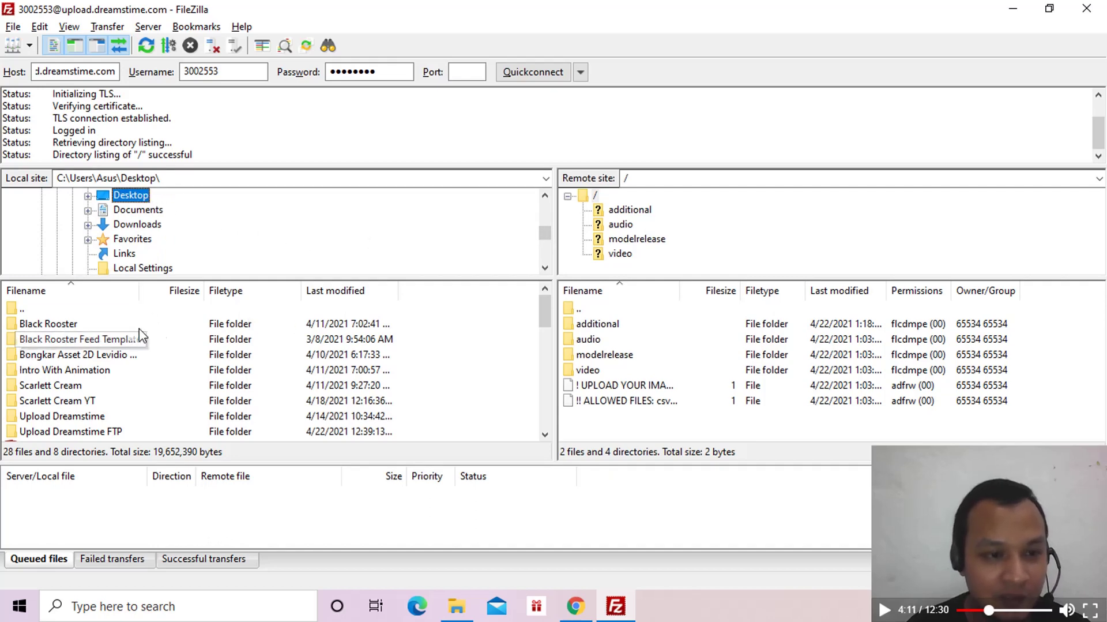
scroll(225, 375, down, 1)
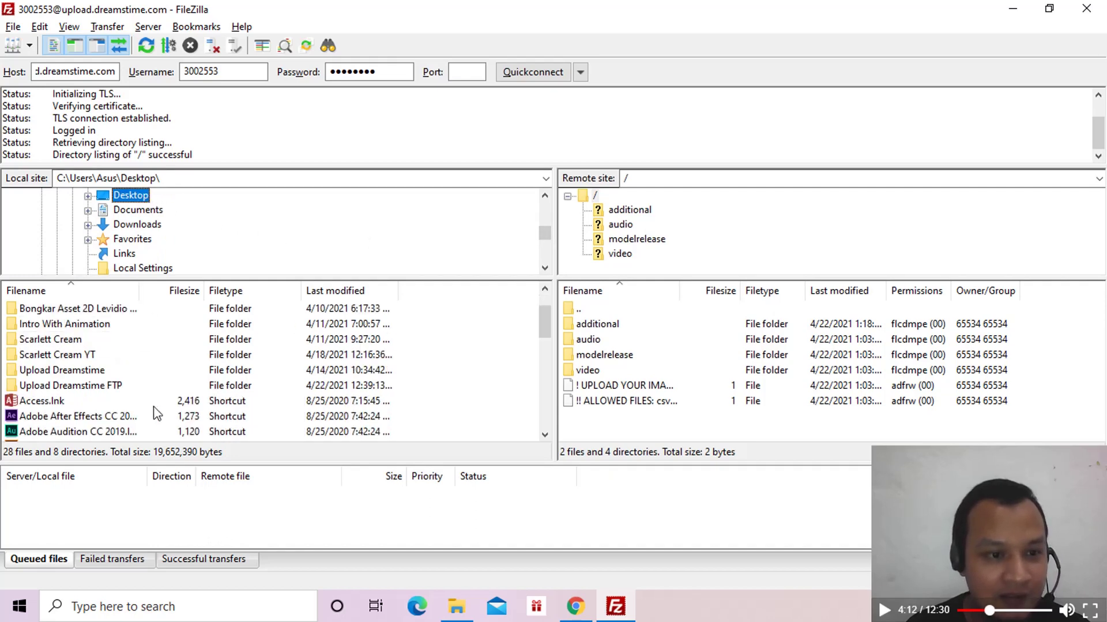
double_click(104, 392)
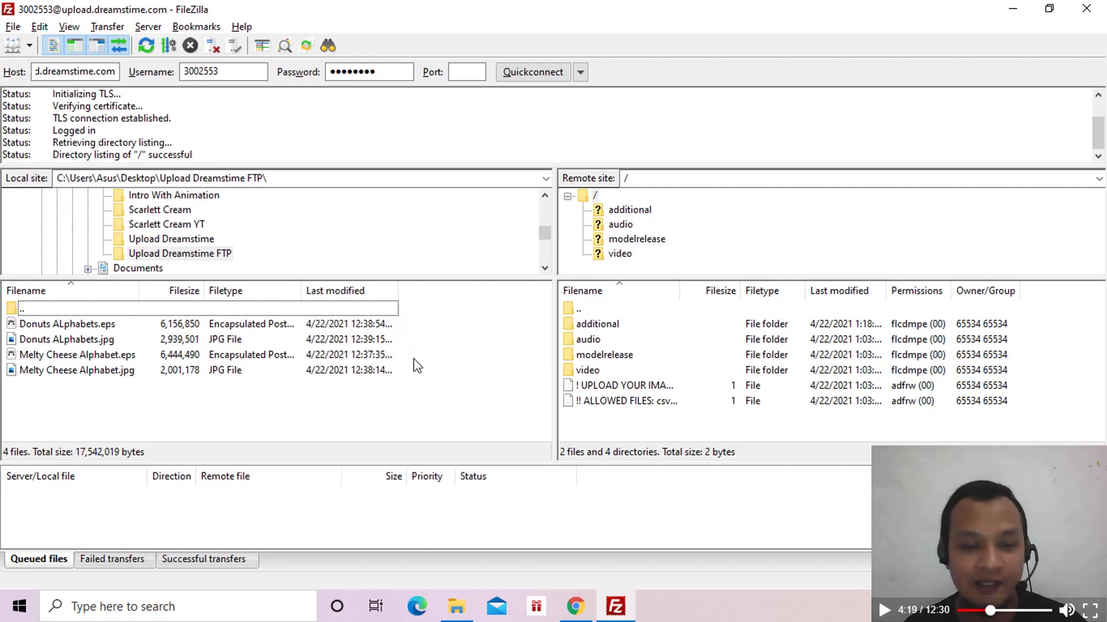
Step: Widen the remote Filename column and upload Donuts ALphabets.jpg and Melty Cheese Alphabet.jpg to the server's root folder
key(alt+Tab)
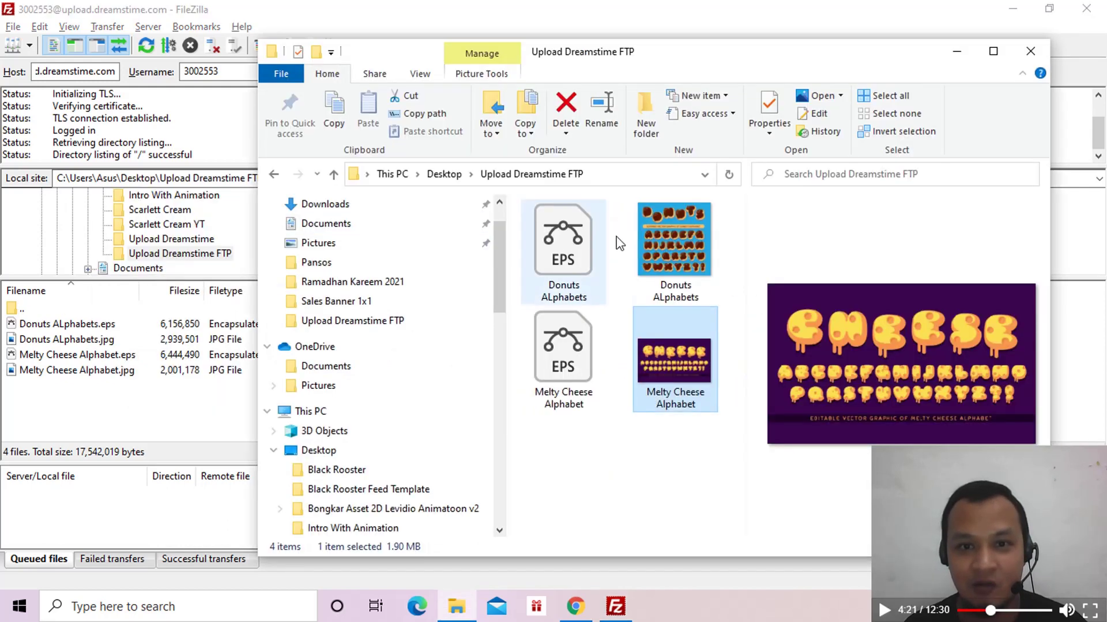
click(276, 27)
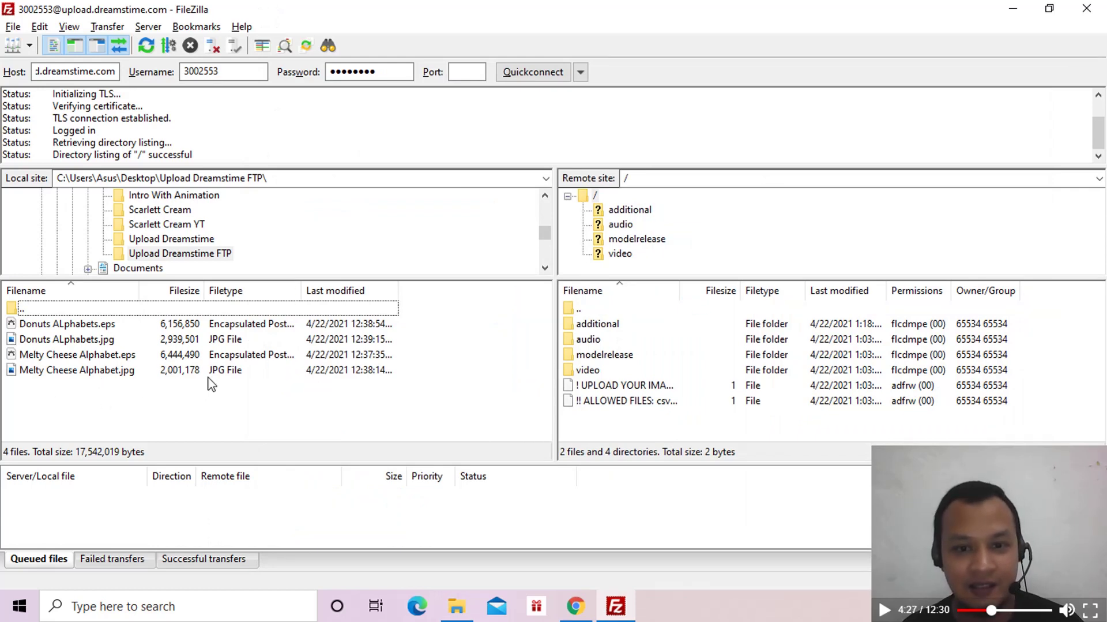
drag(682, 293, 740, 291)
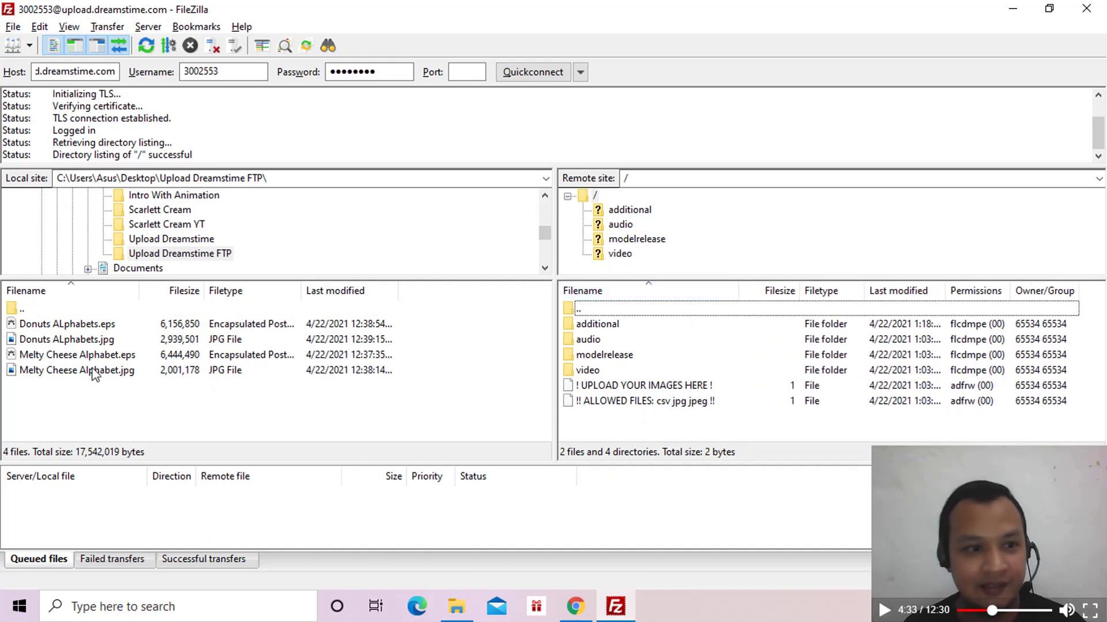
click(95, 341)
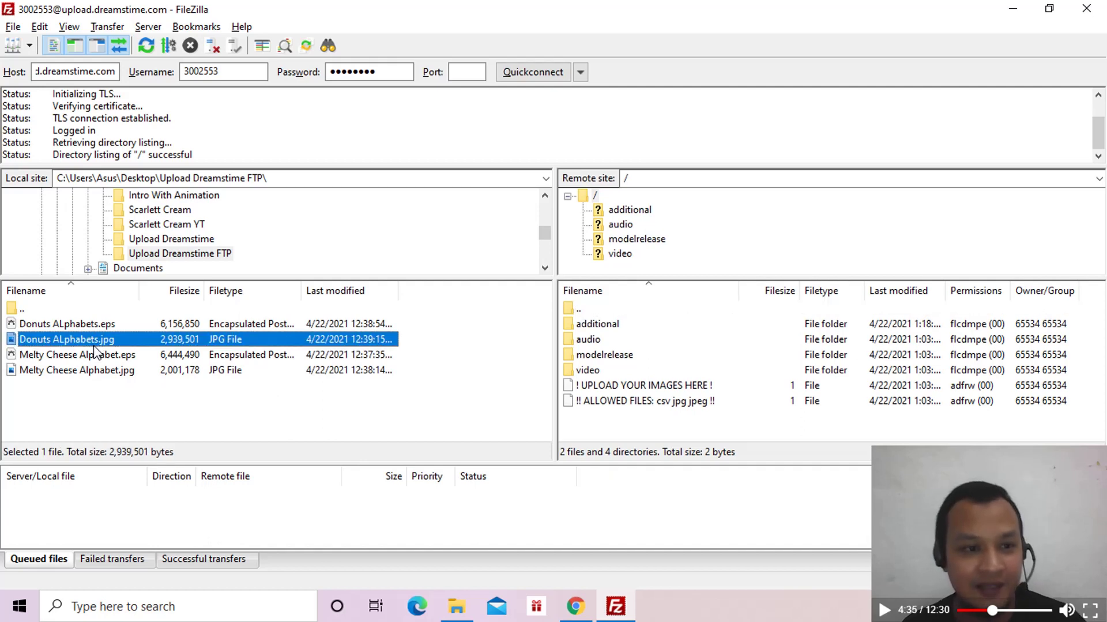
ctrl+click(98, 372)
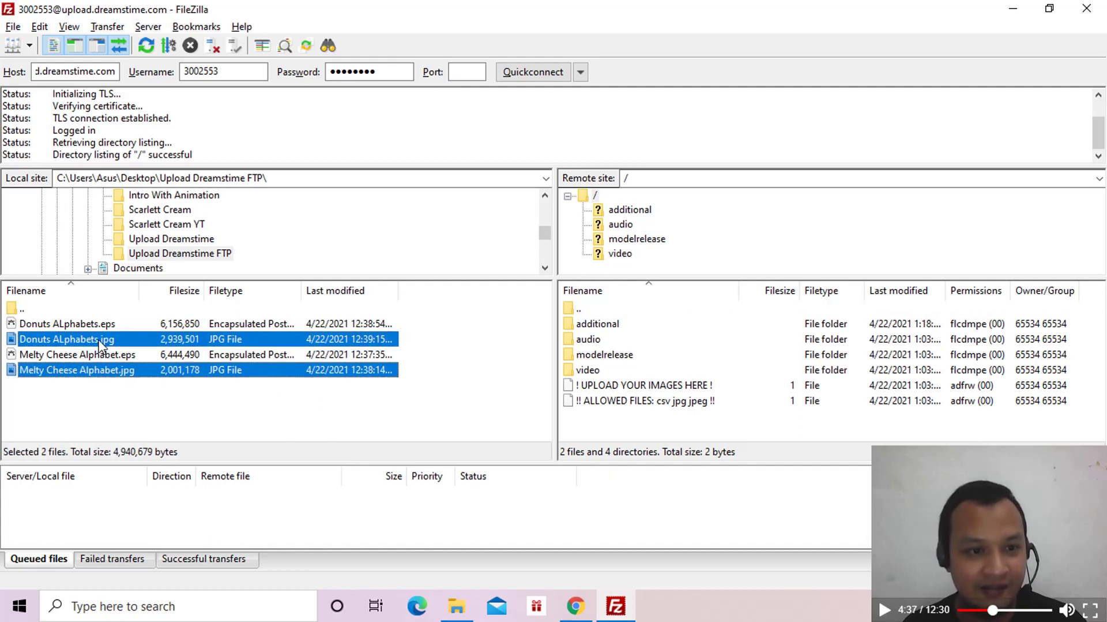
drag(98, 370, 650, 434)
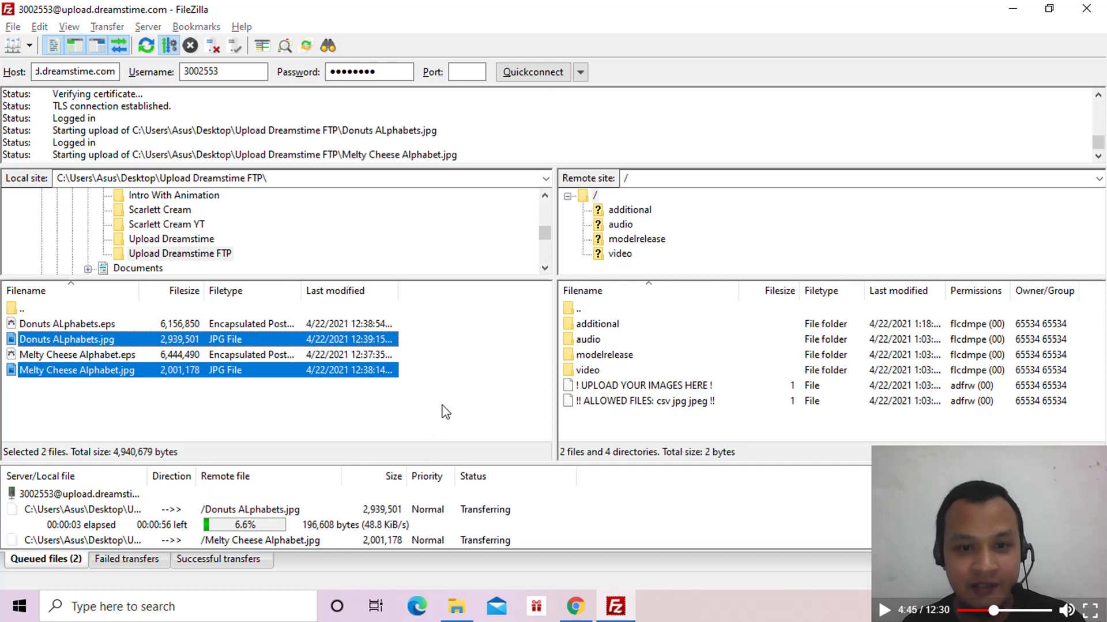
Step: Check the destination folder for vector files on Dreamstime's FTP Upload page in Chrome and return to FileZilla
key(alt+Tab)
key(alt+Tab)
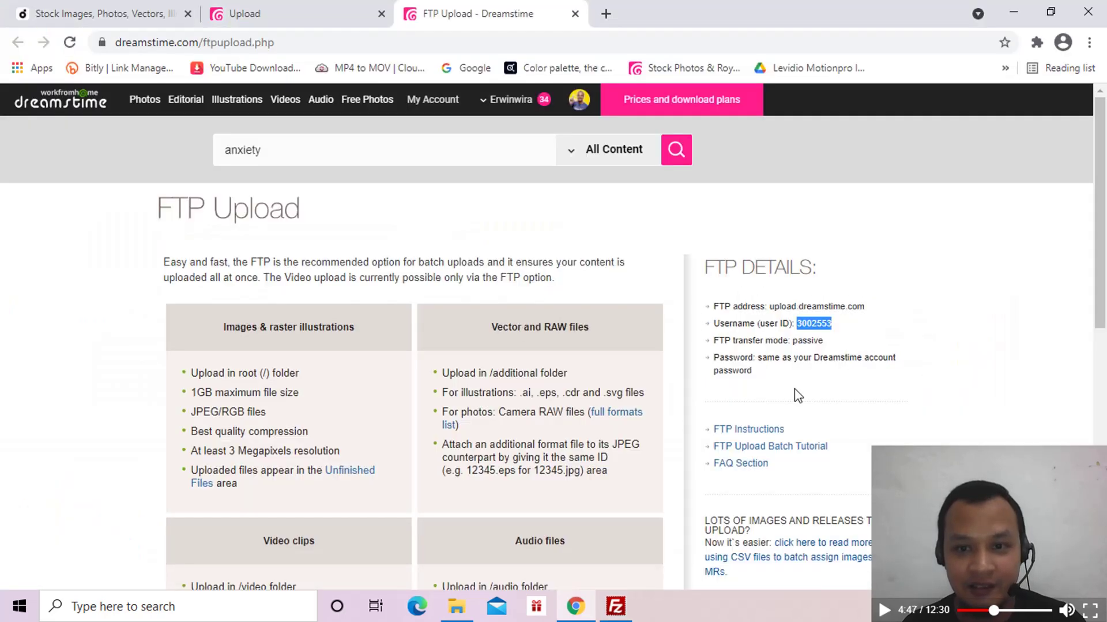
click(798, 396)
drag(444, 372, 562, 372)
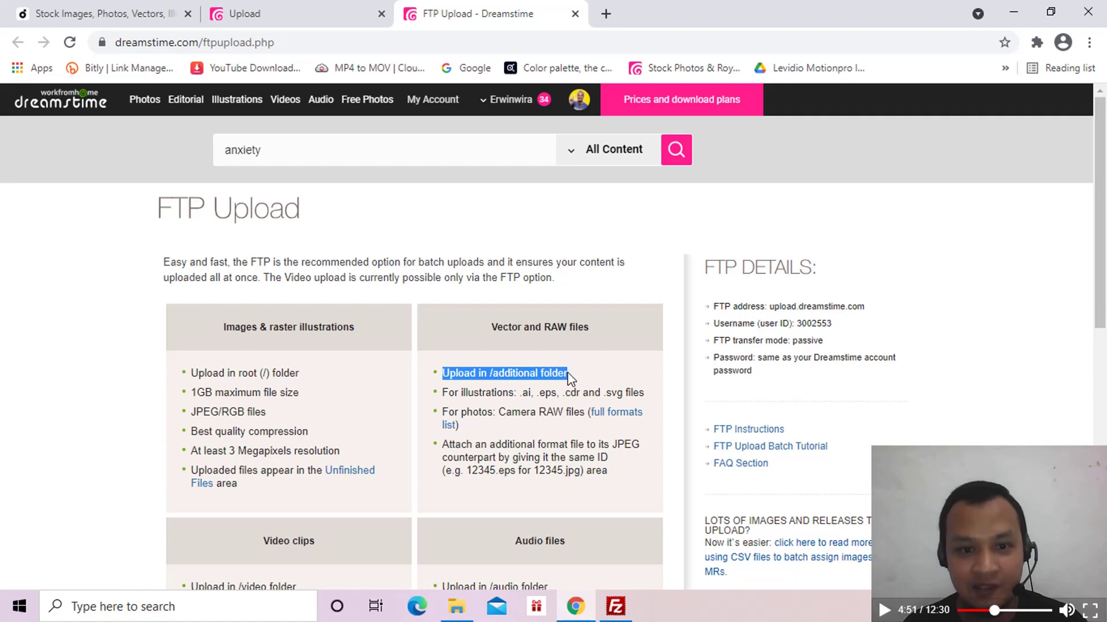
key(alt+Tab)
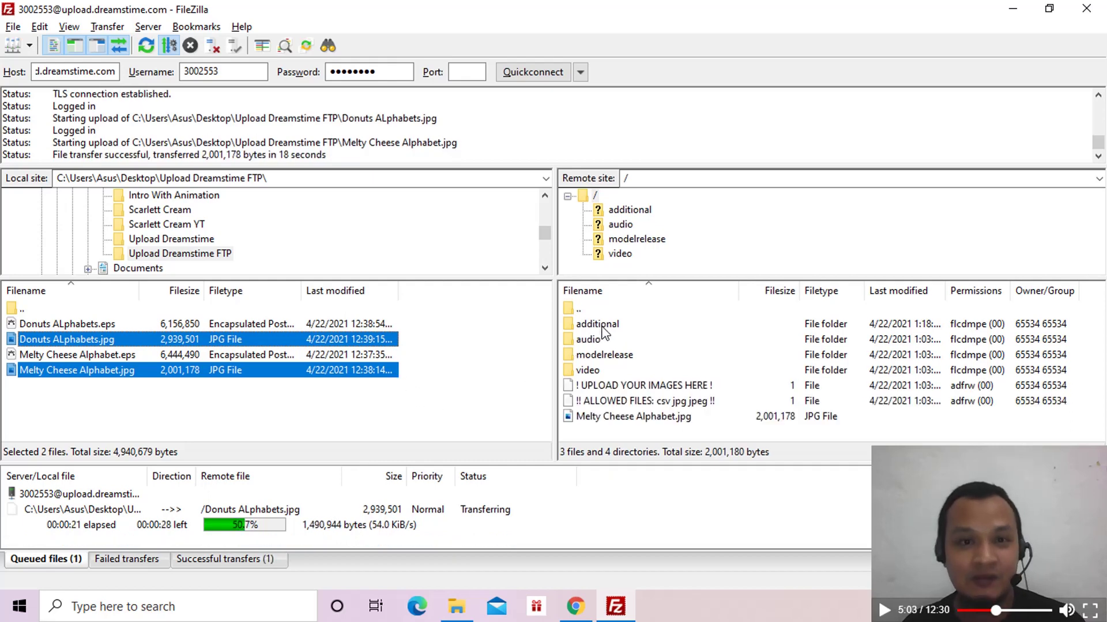
Step: Upload Donuts ALphabets.eps and Melty Cheese Alphabet.eps to the server's additional folder
click(361, 414)
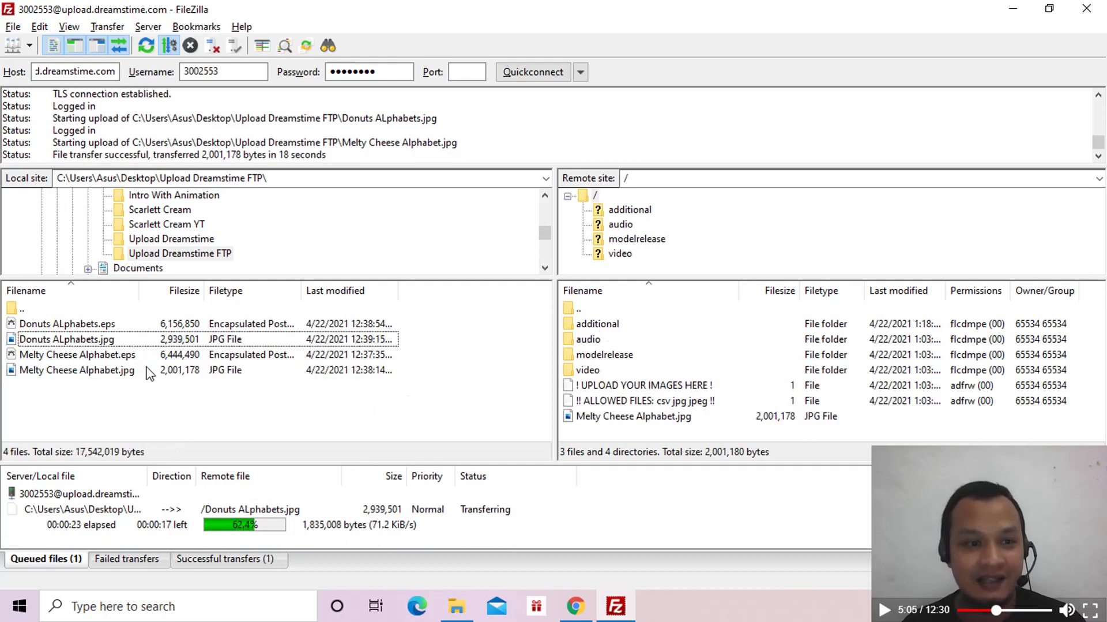
click(133, 356)
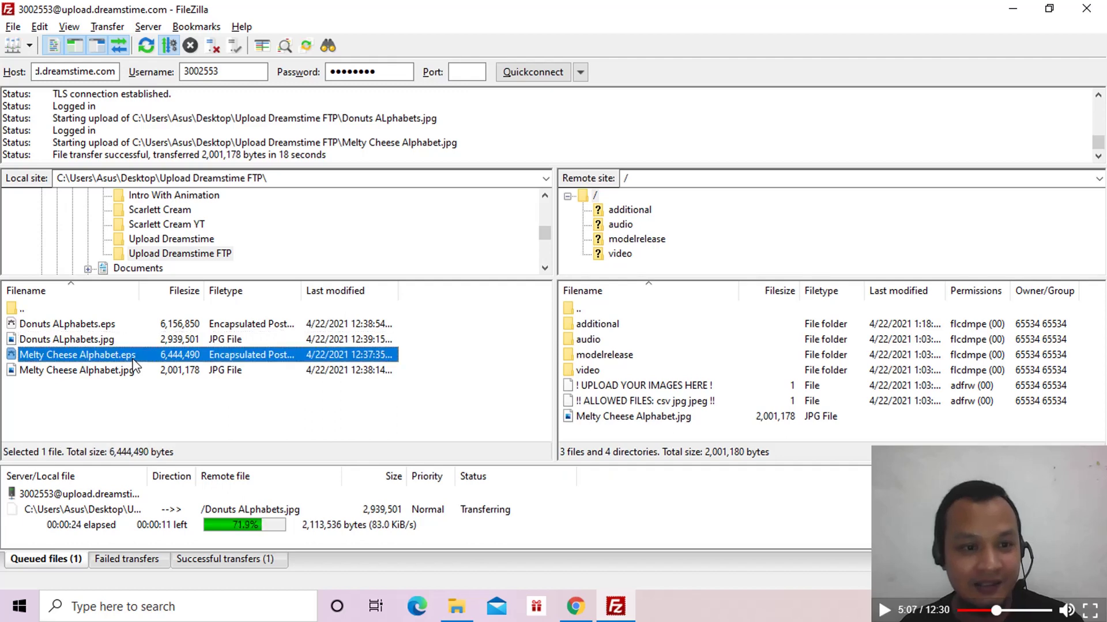
ctrl+click(119, 325)
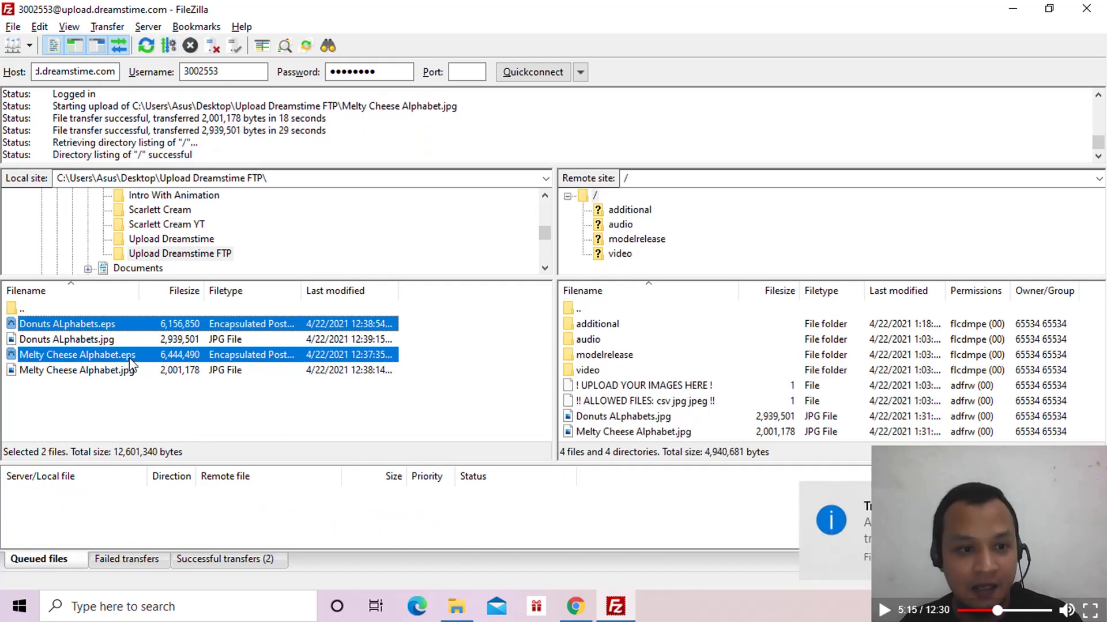
drag(138, 355, 594, 324)
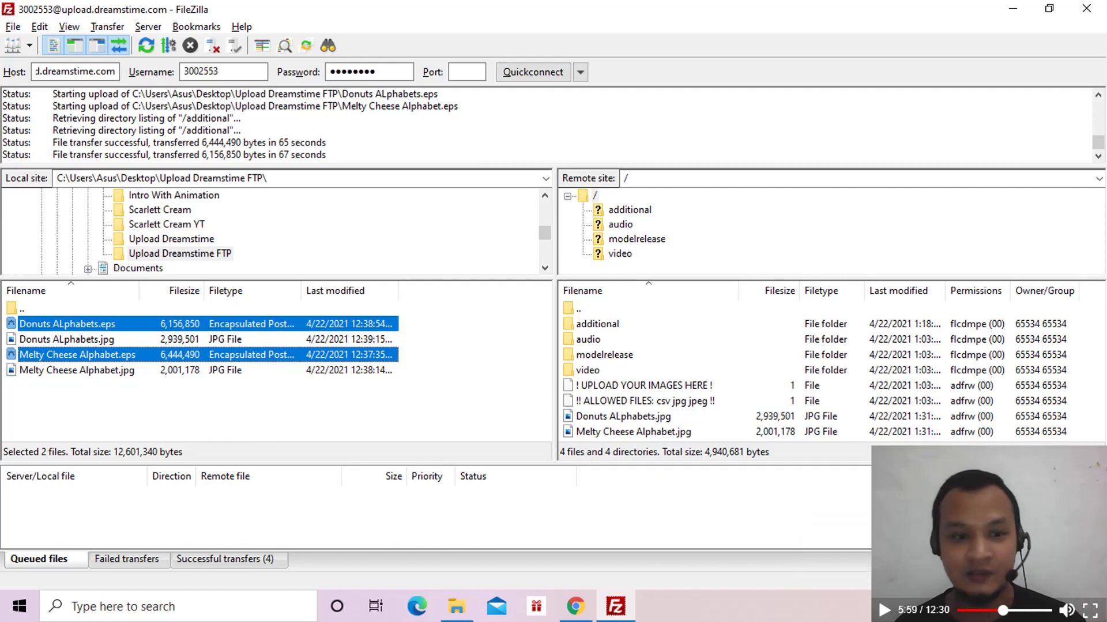
Step: Review the list of successful transfers and minimize FileZilla to return to Chrome
click(221, 560)
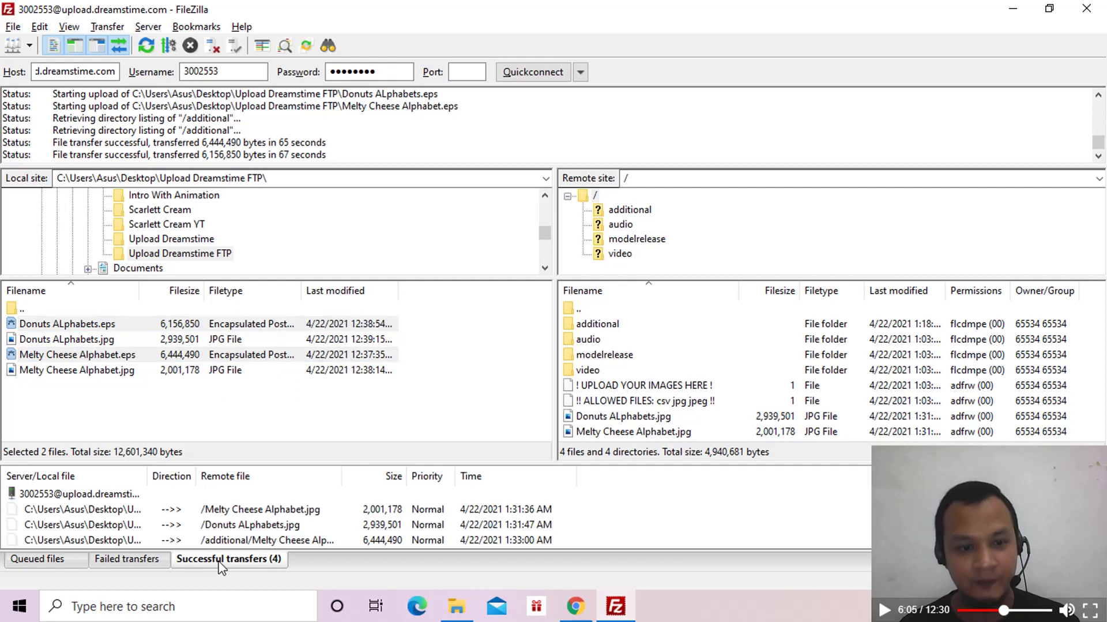
scroll(276, 533, up, 1)
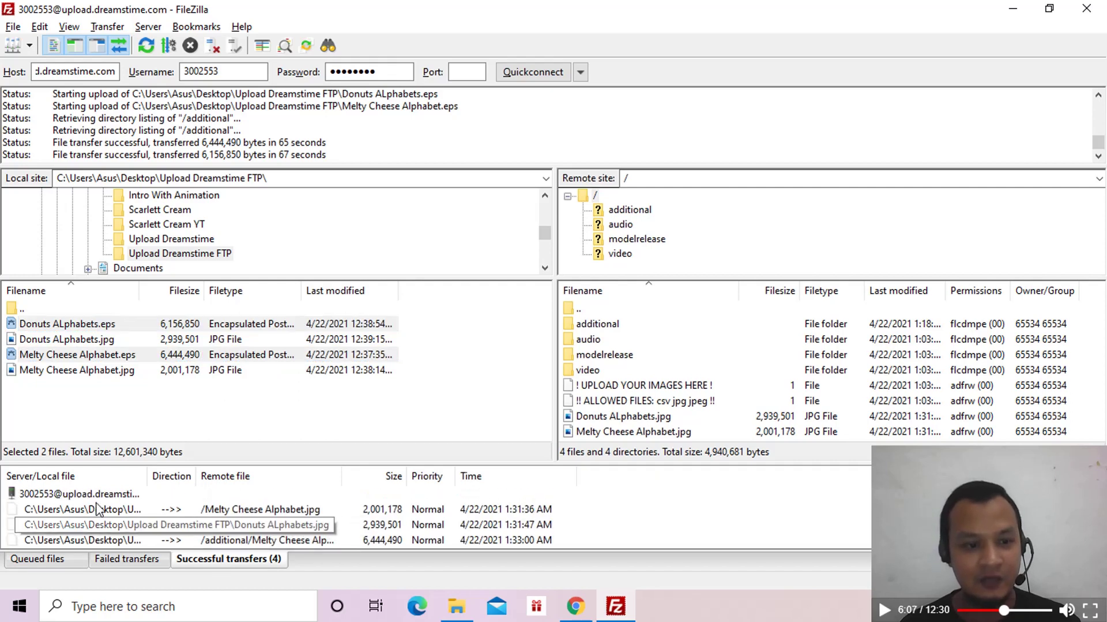
scroll(580, 513, down, 1)
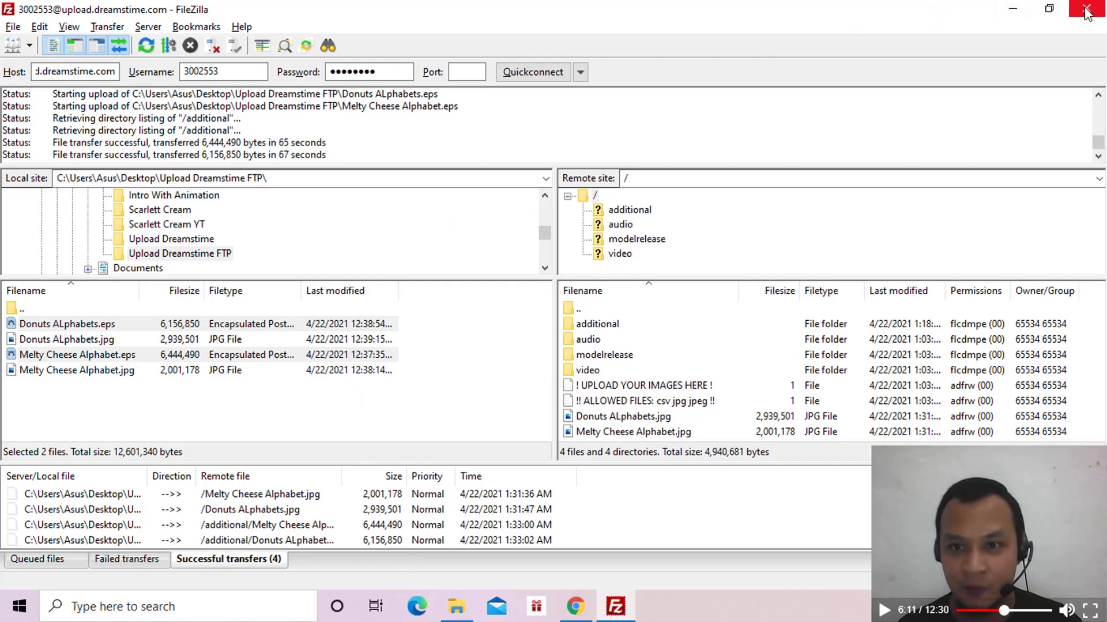
click(1014, 8)
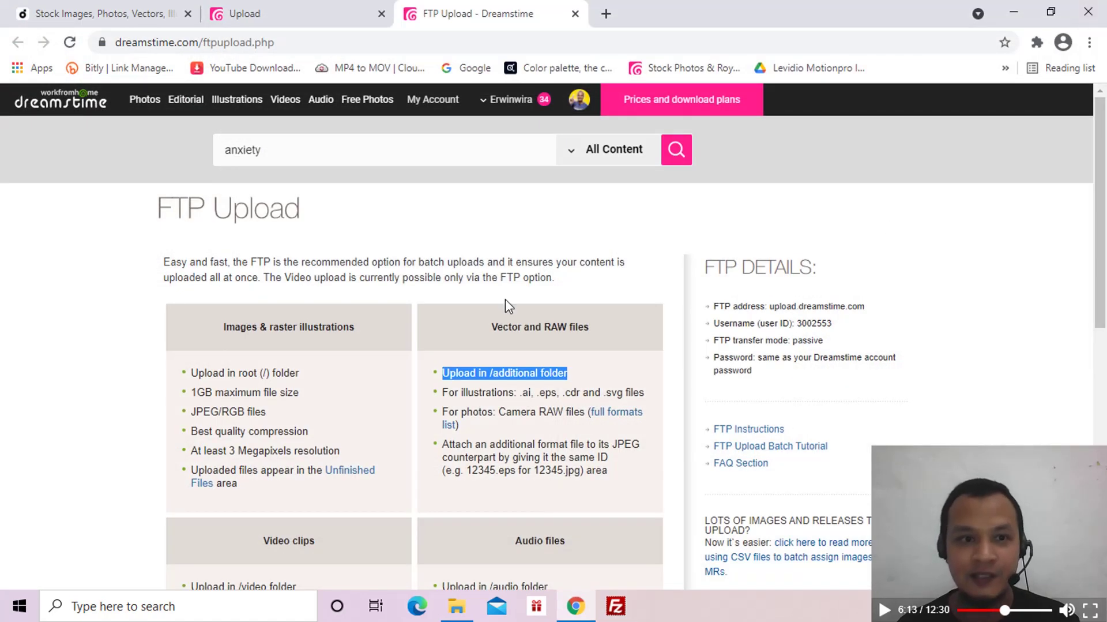
Step: Open Dreamstime's Unfinished Files section and show the errors to check the processing status of the uploaded alphabet files
scroll(505, 299, down, 4)
scroll(424, 271, up, 4)
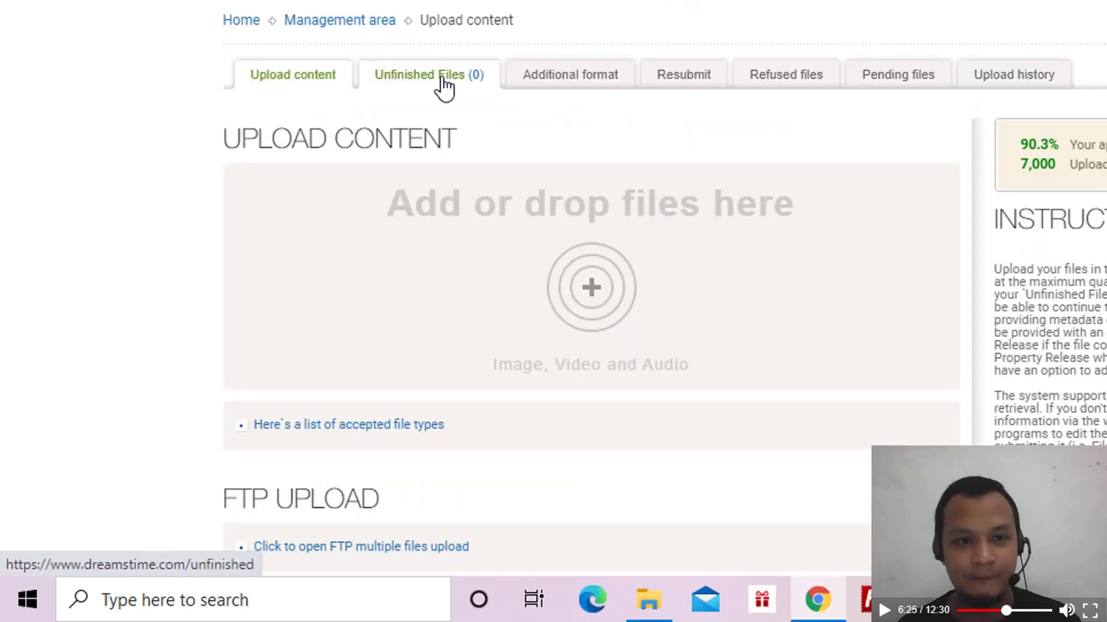
click(443, 75)
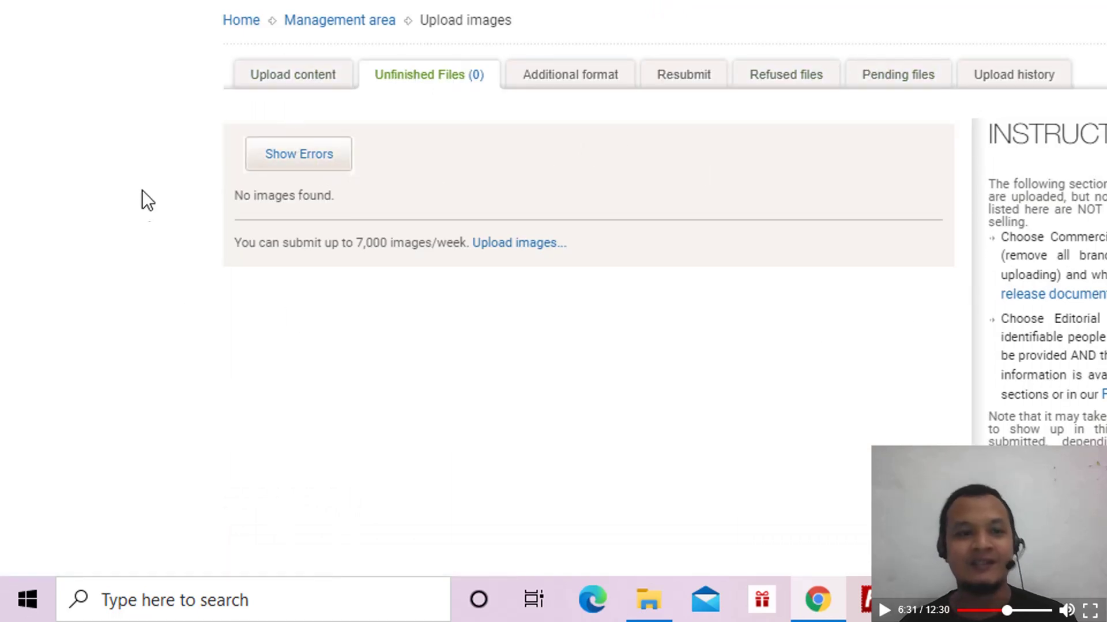
click(300, 156)
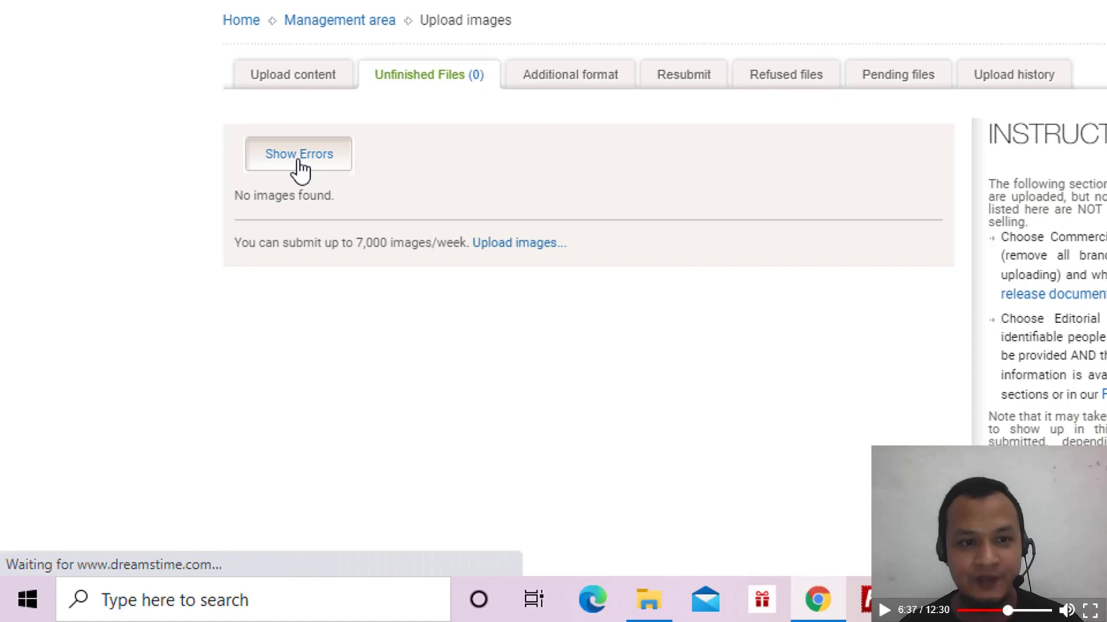
scroll(911, 277, down, 5)
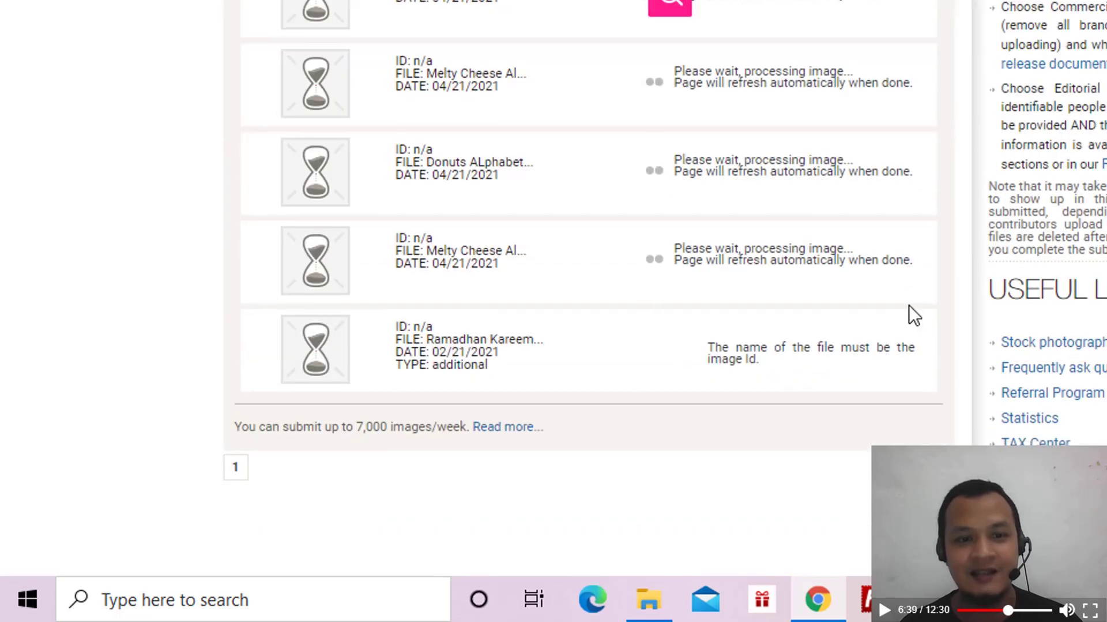
scroll(889, 323, up, 4)
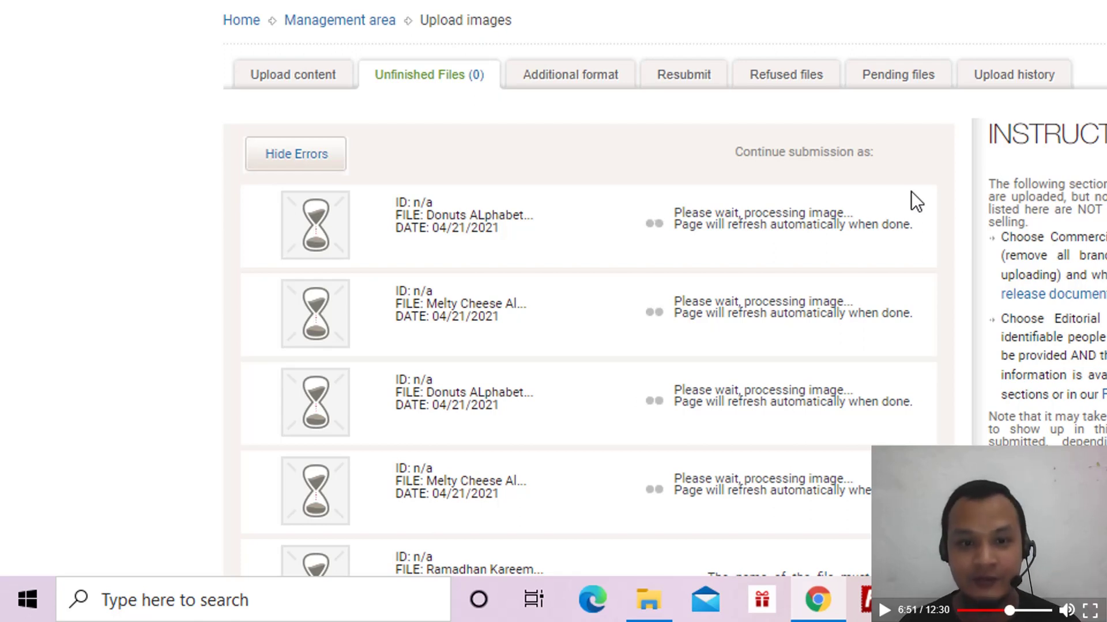
scroll(912, 192, down, 2)
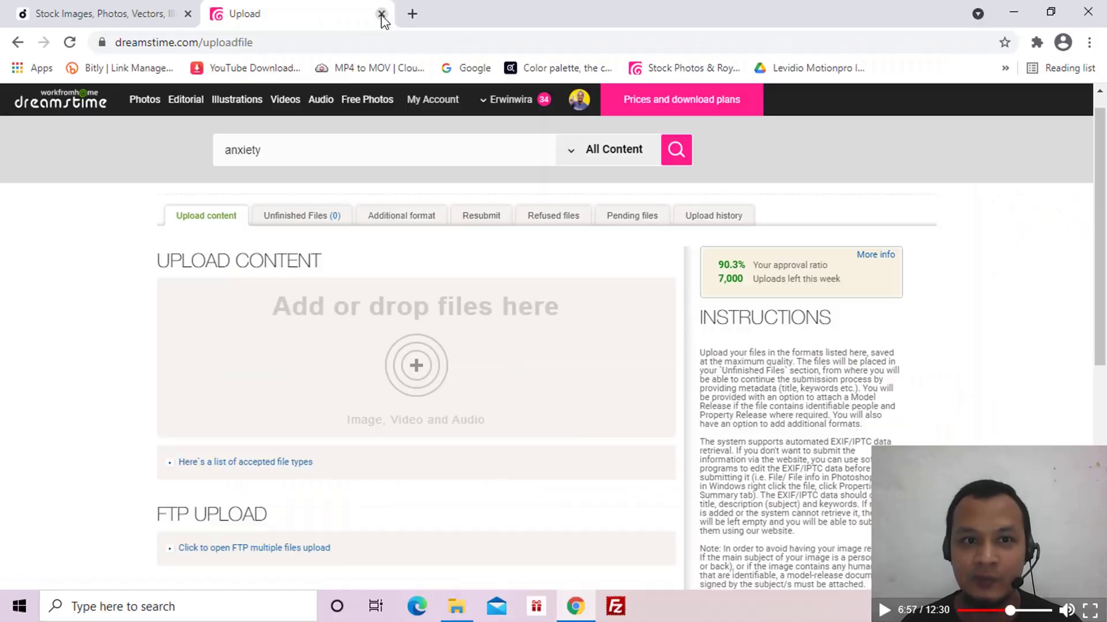
click(382, 13)
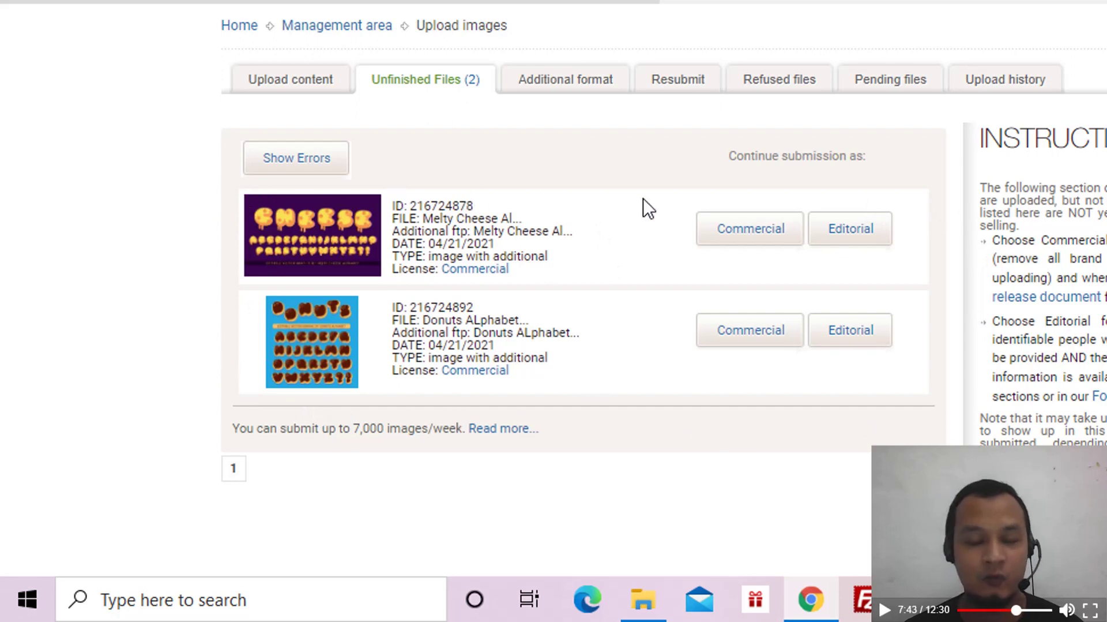
Step: Open the Melty Cheese alphabet as a Commercial submission and clear its prepopulated keywords, description and title
click(759, 247)
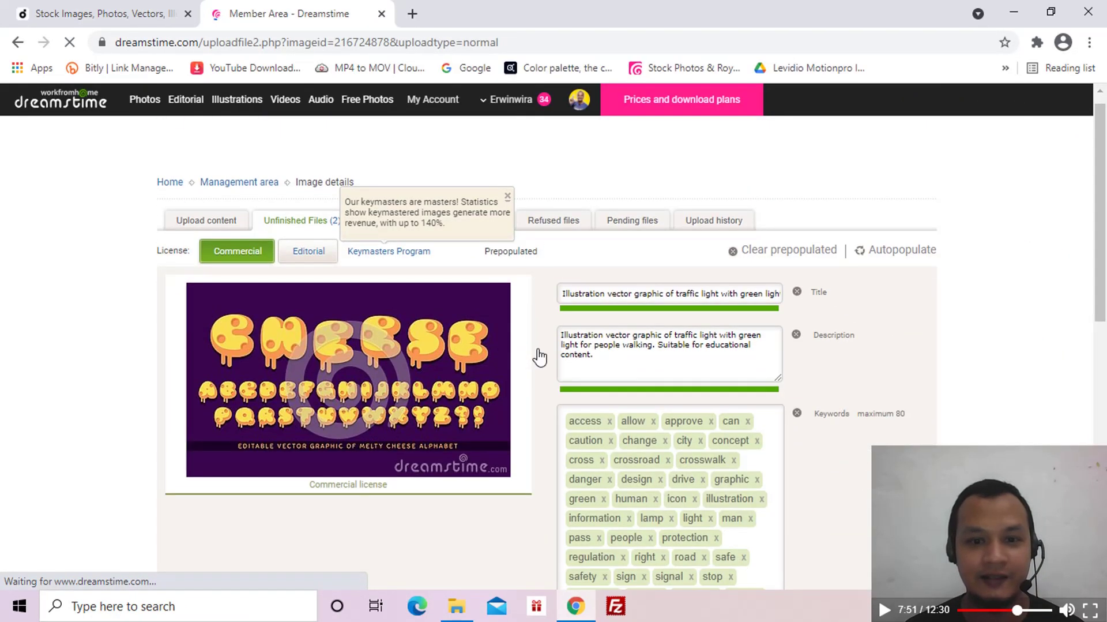
scroll(539, 357, down, 5)
scroll(536, 355, up, 3)
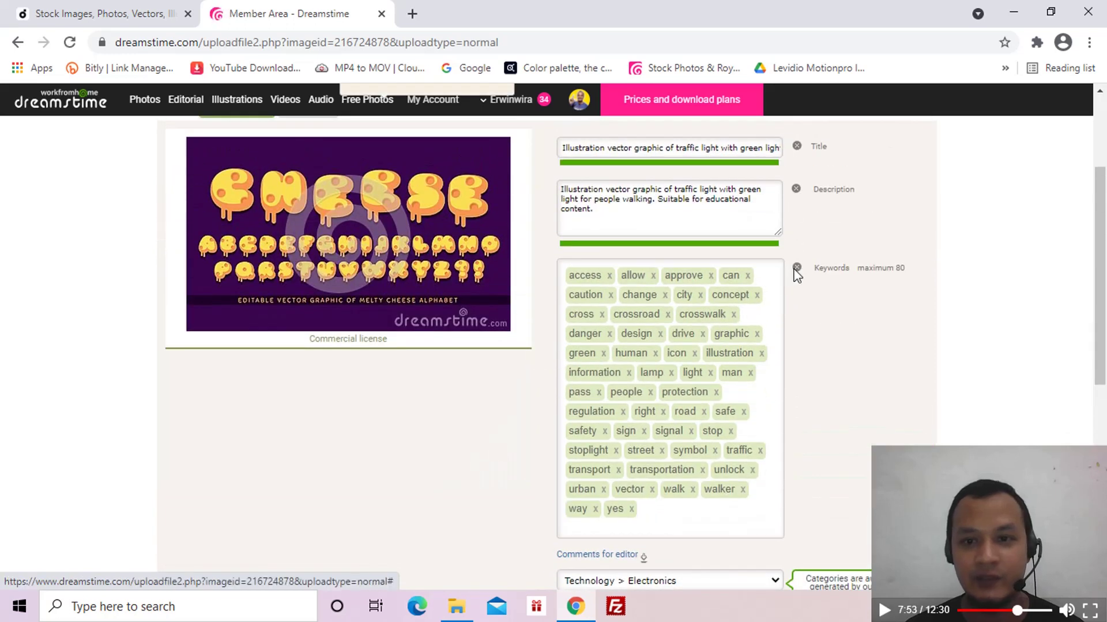
click(797, 268)
click(797, 190)
click(800, 151)
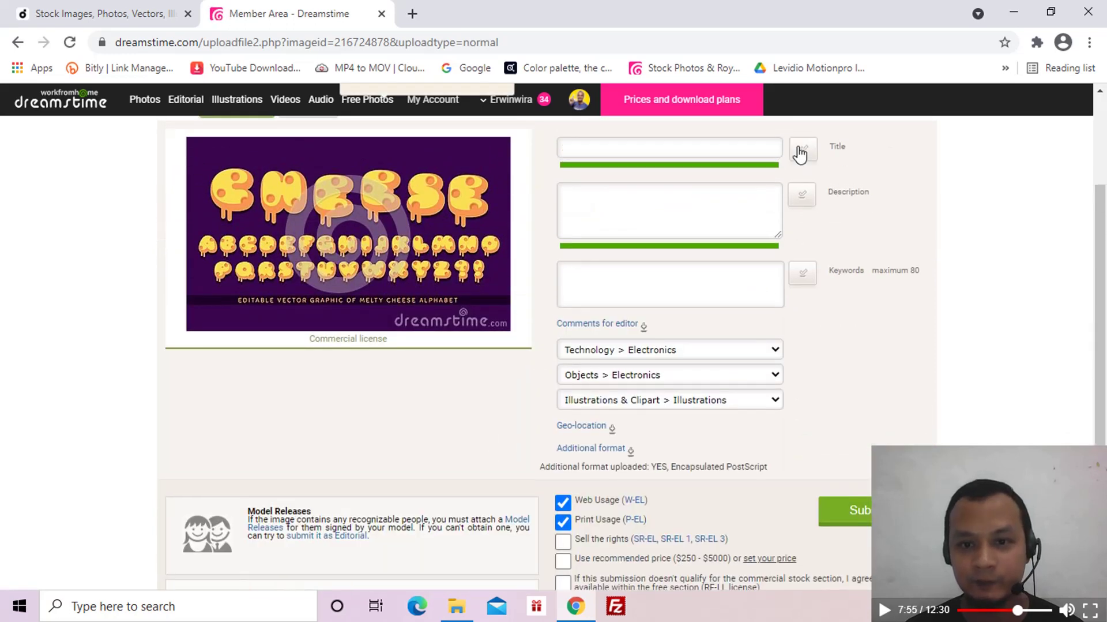
Step: Examine the Melty Cheese submission form, checking whether the EPS is attached as an additional format
scroll(777, 314, down, 2)
scroll(777, 316, up, 2)
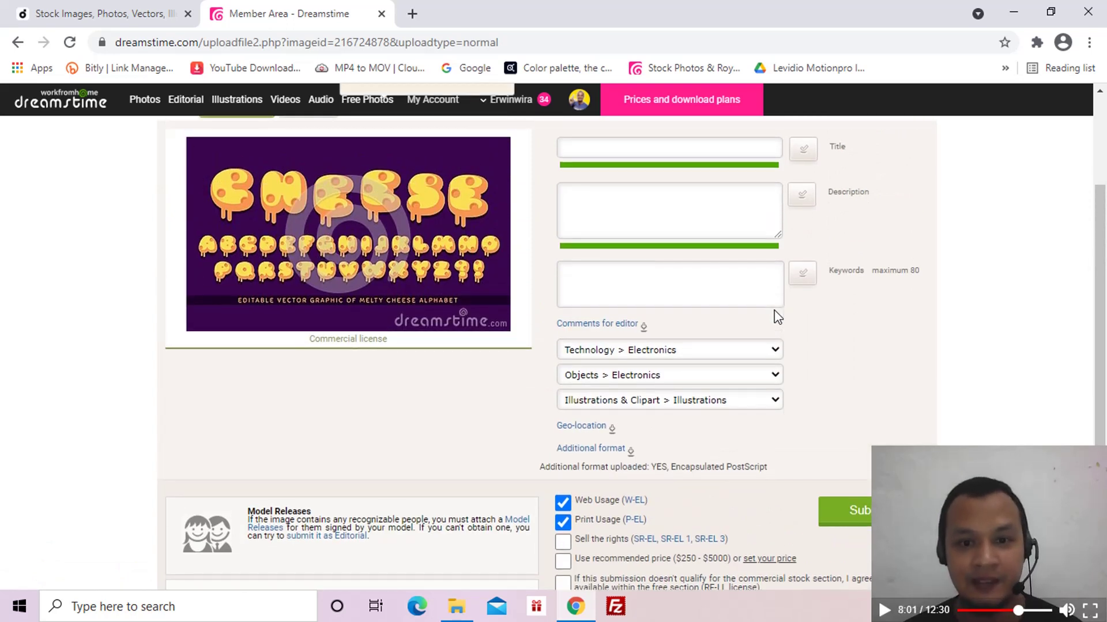
scroll(776, 314, up, 3)
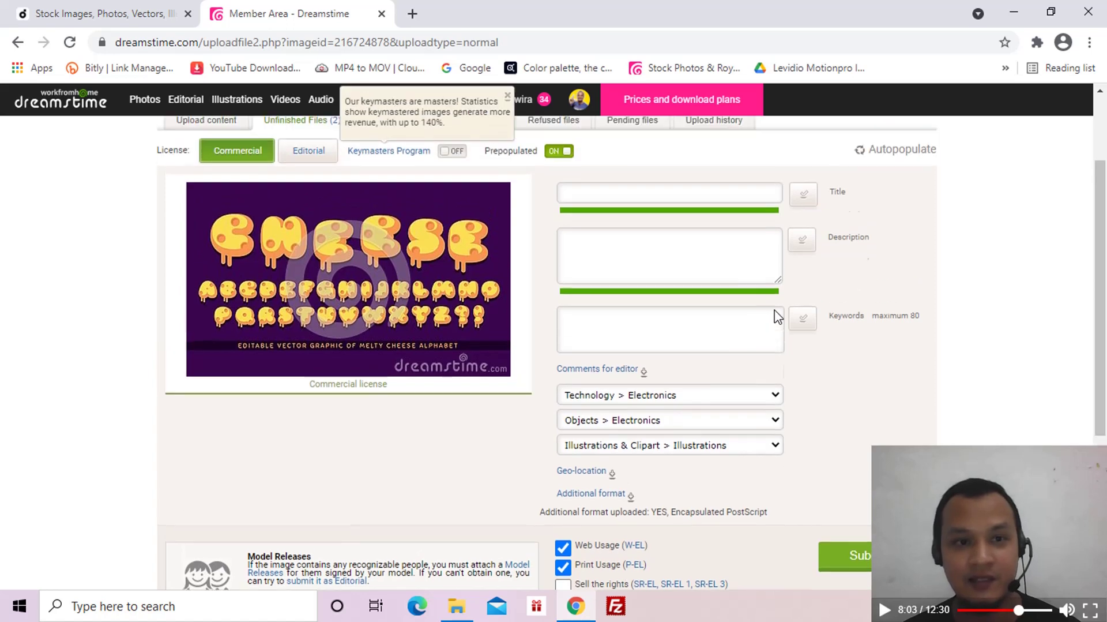
scroll(774, 314, down, 1)
scroll(583, 293, down, 3)
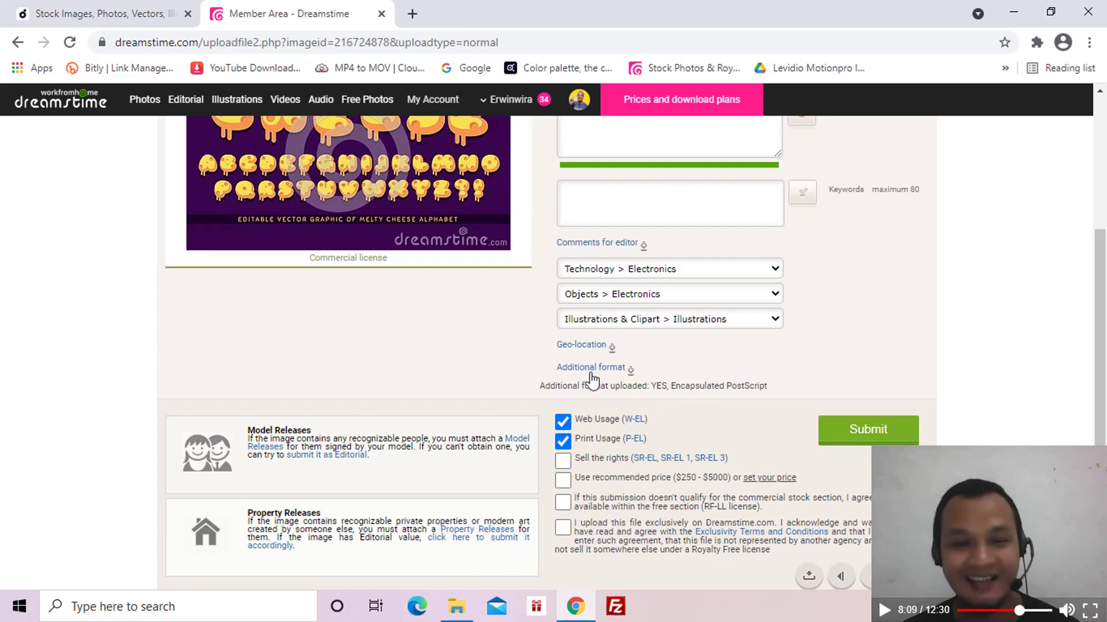
scroll(595, 381, up, 1)
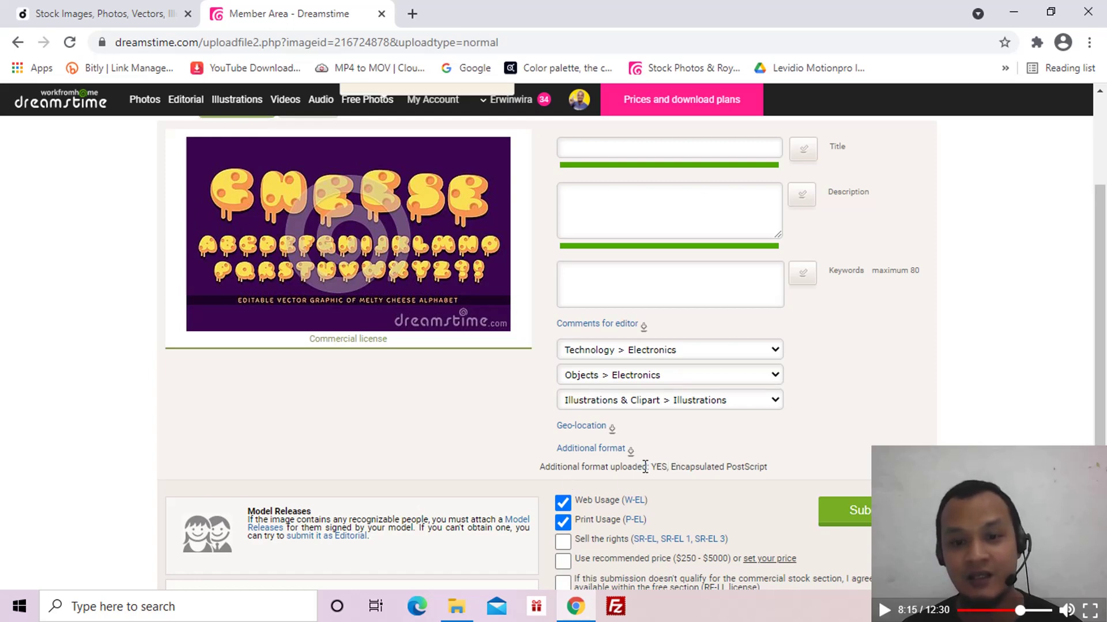
drag(653, 466, 783, 471)
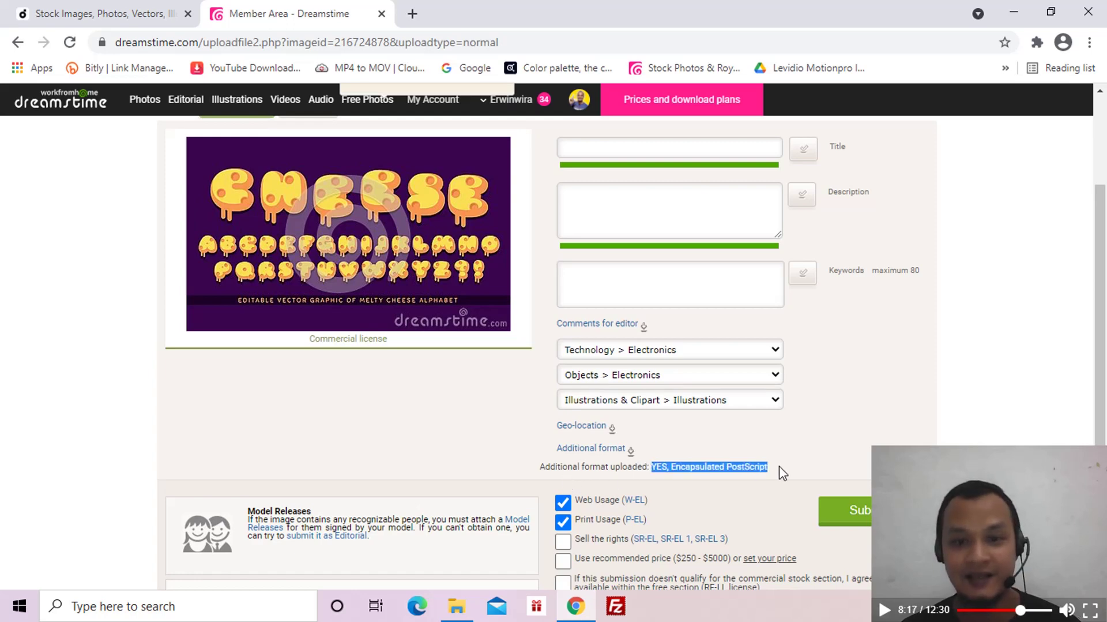
click(661, 435)
scroll(661, 436, up, 3)
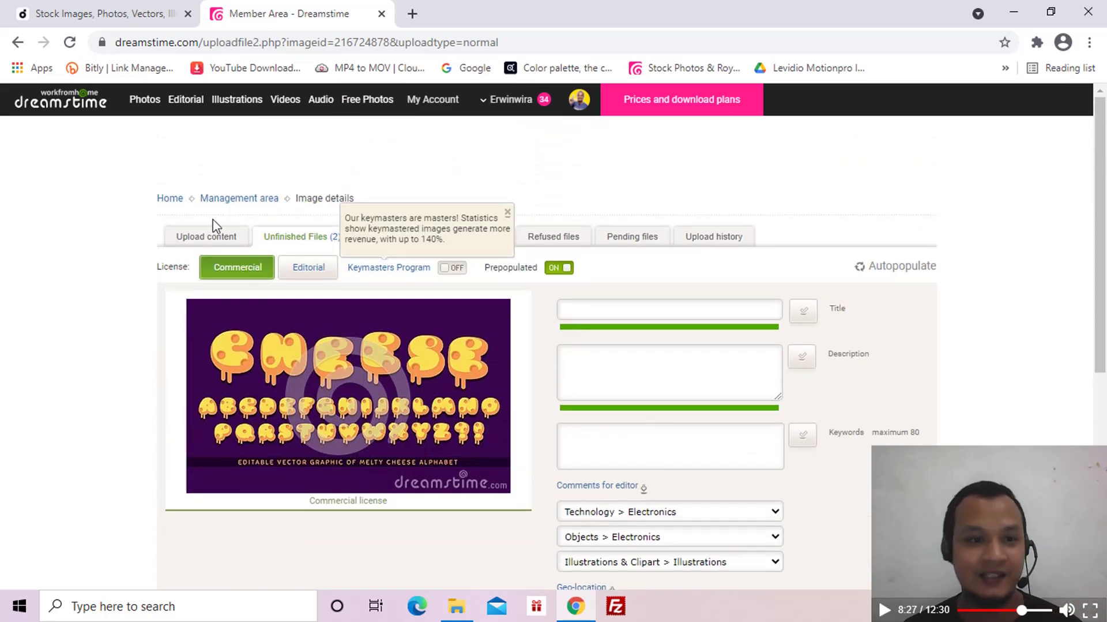
Step: Return to the Unfinished Files list and open the Donuts alphabet as a Commercial submission
click(18, 42)
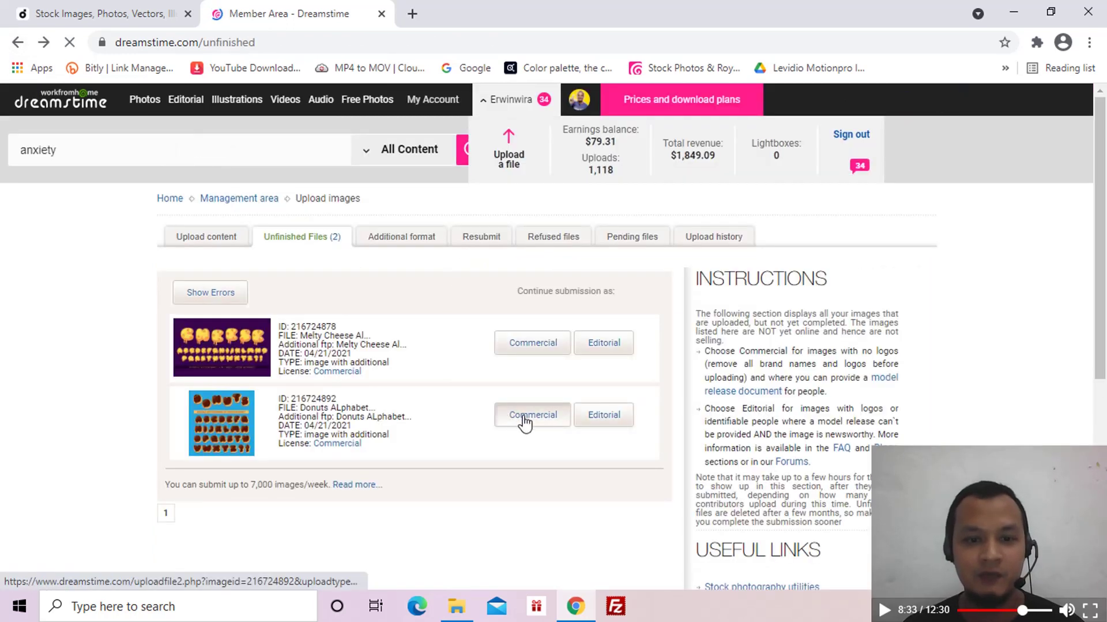
click(525, 423)
click(525, 423)
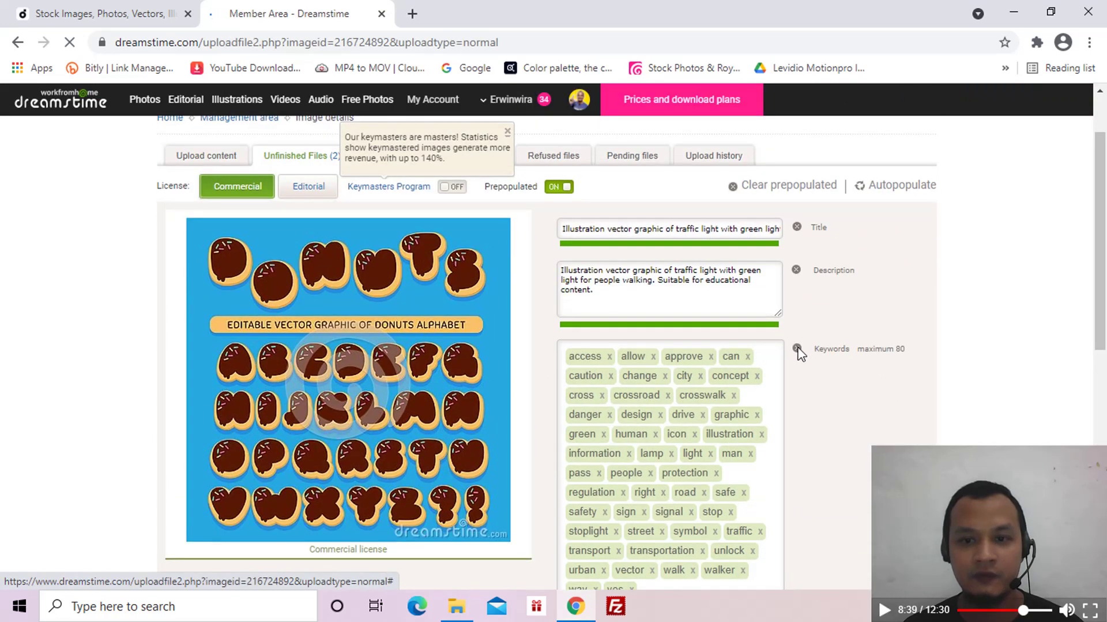
Step: Clear the prepopulated keywords, description and title from the Donuts alphabet submission
click(798, 349)
click(797, 270)
click(798, 228)
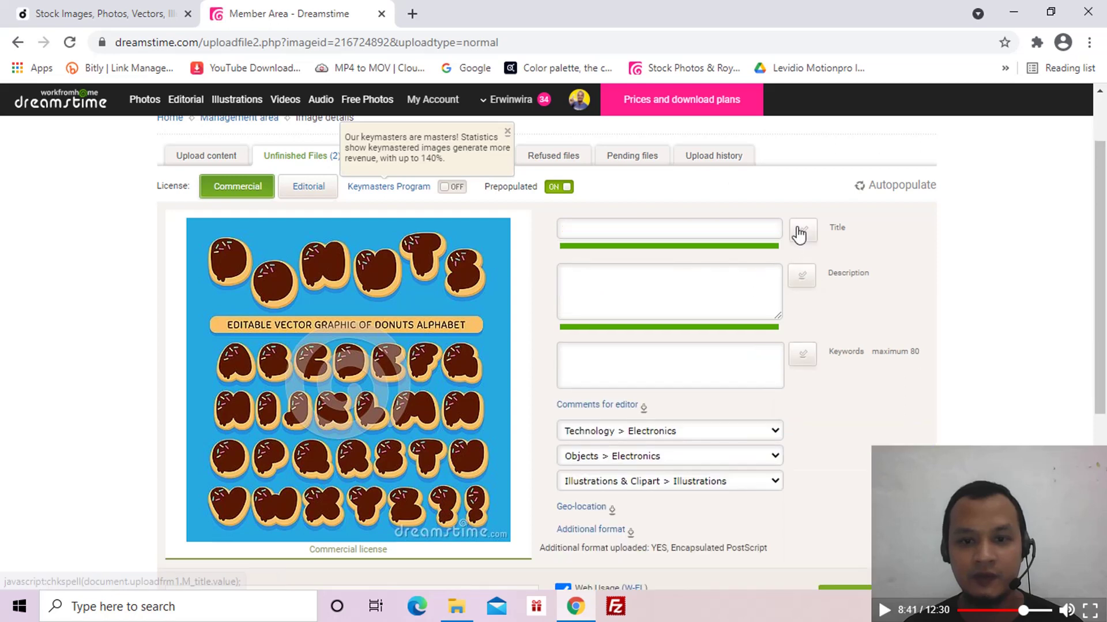
Step: Check whether the EPS is attached to the Donuts submission as an additional format
scroll(725, 379, down, 1)
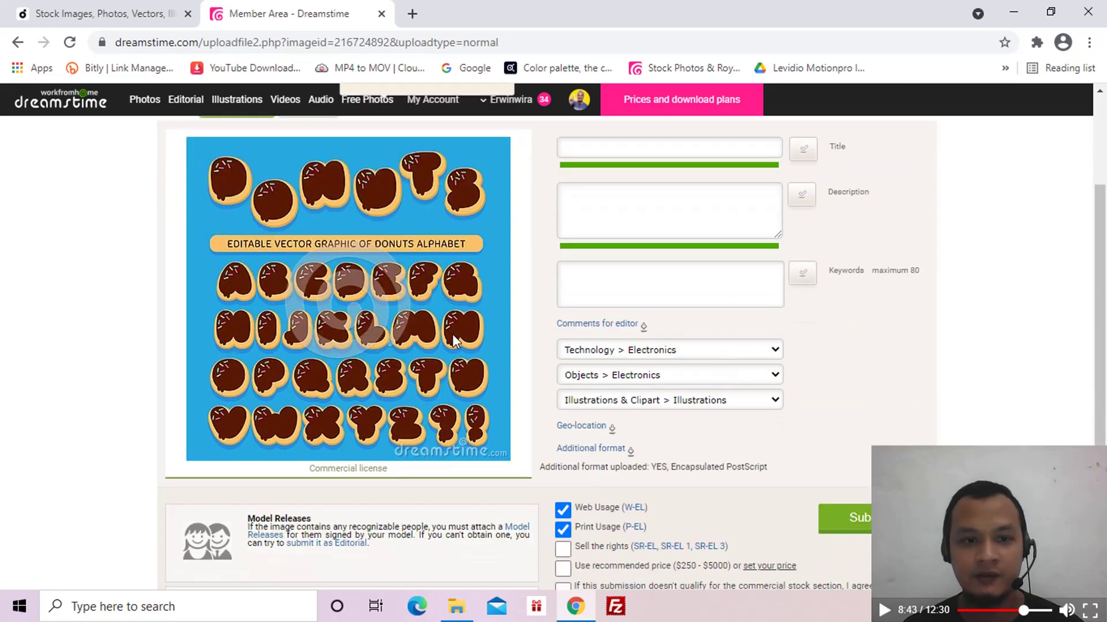
scroll(560, 377, down, 1)
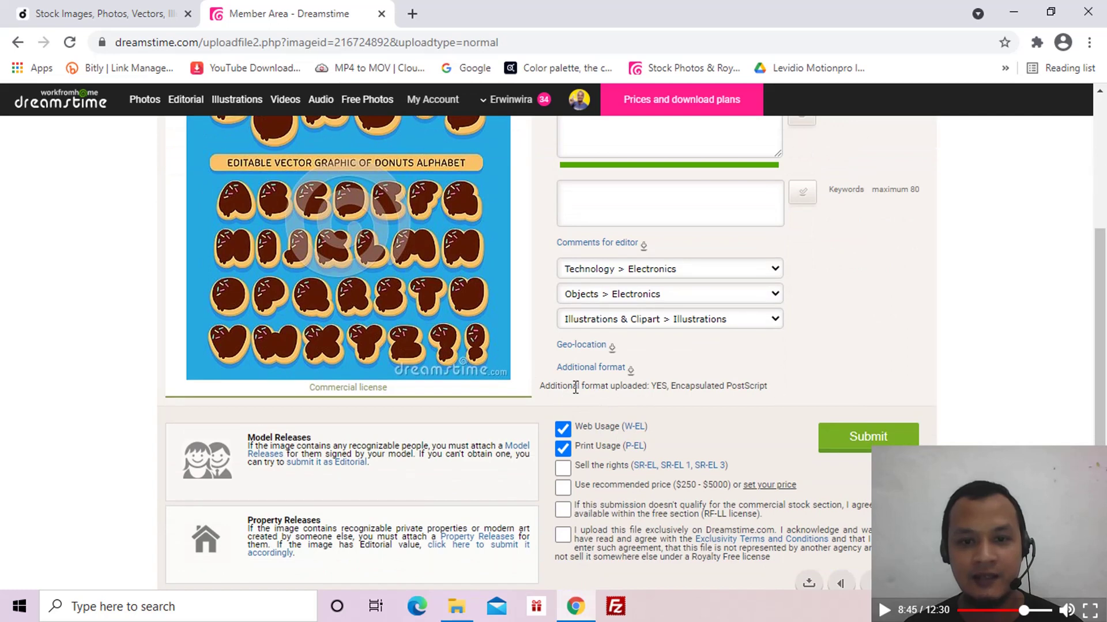
drag(650, 384, 772, 385)
scroll(831, 373, up, 2)
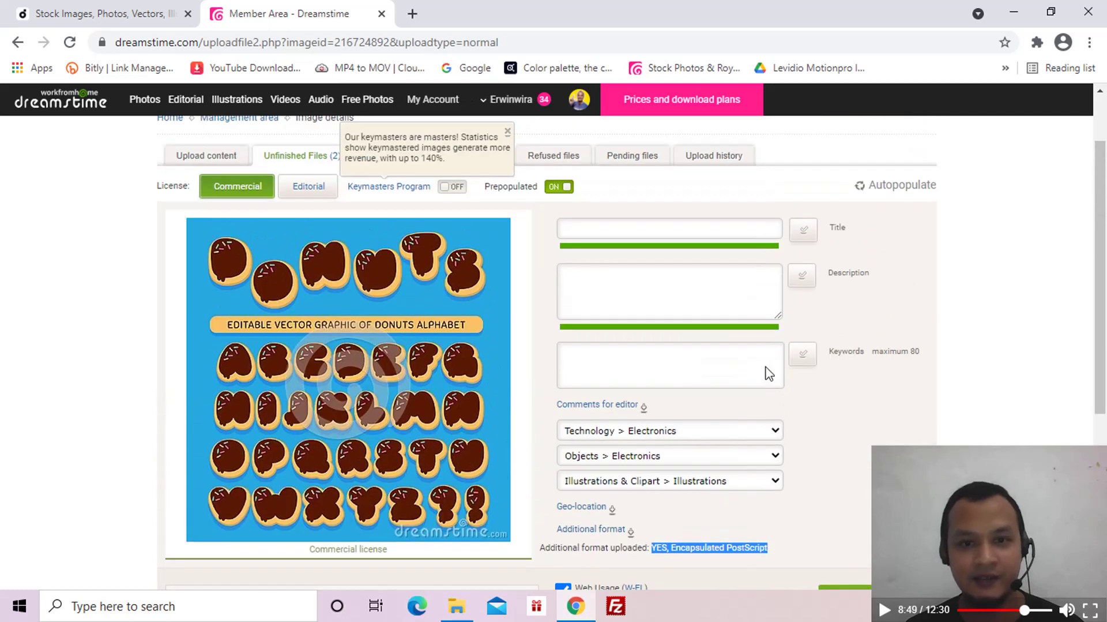
Step: Copy the Donuts alphabet's description from its Depositphotos listing into the description of the Dreamstime submission
click(654, 226)
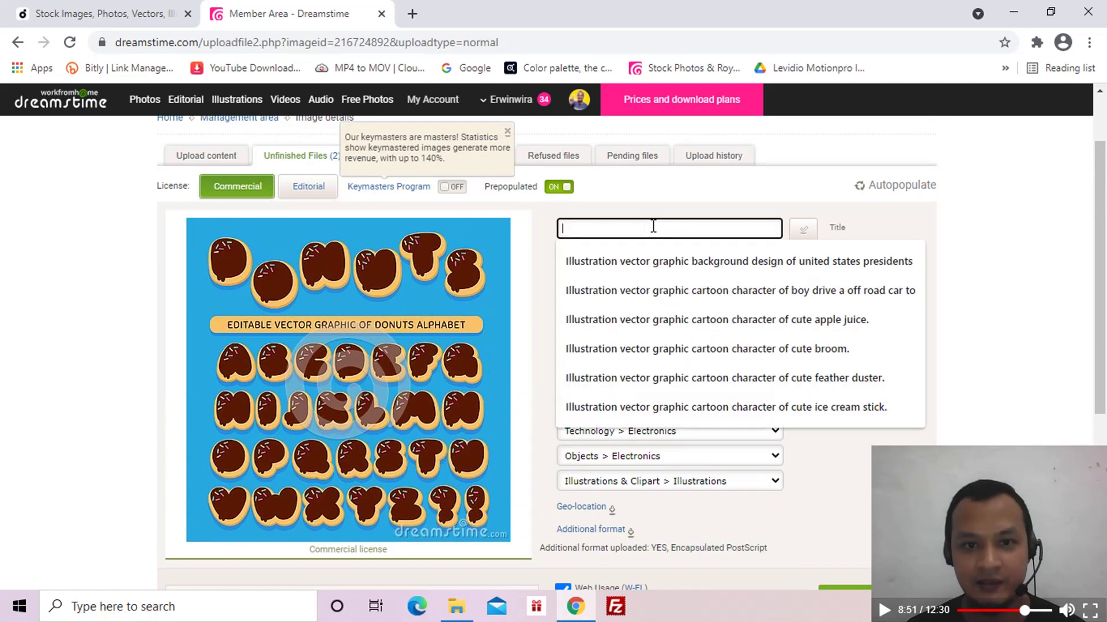
click(130, 13)
scroll(296, 456, down, 2)
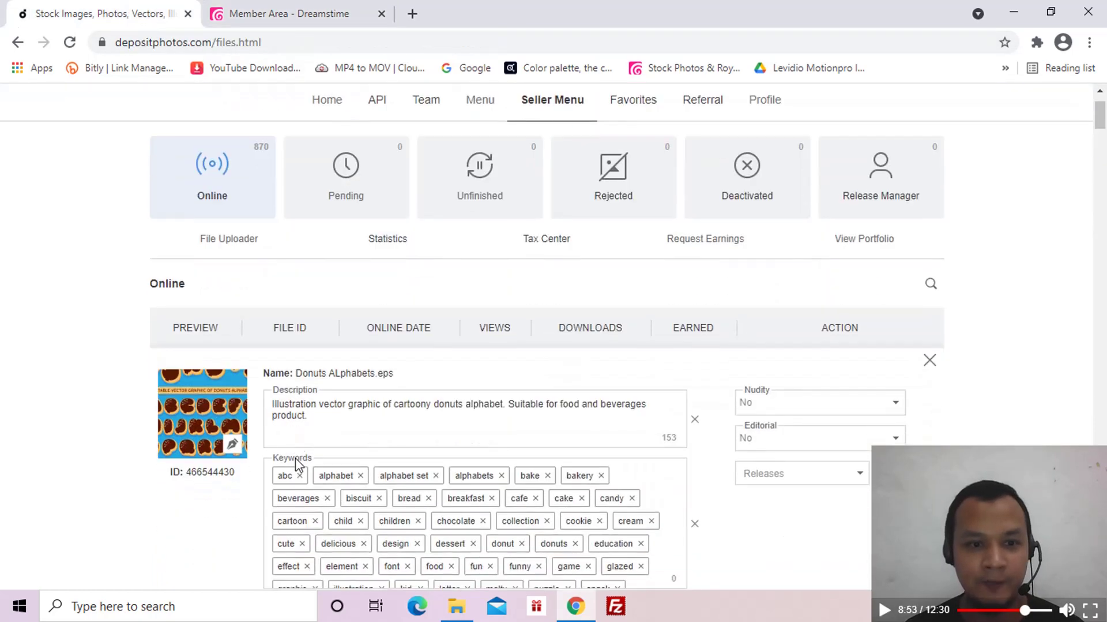
scroll(295, 424, up, 2)
scroll(292, 426, down, 2)
scroll(292, 415, up, 2)
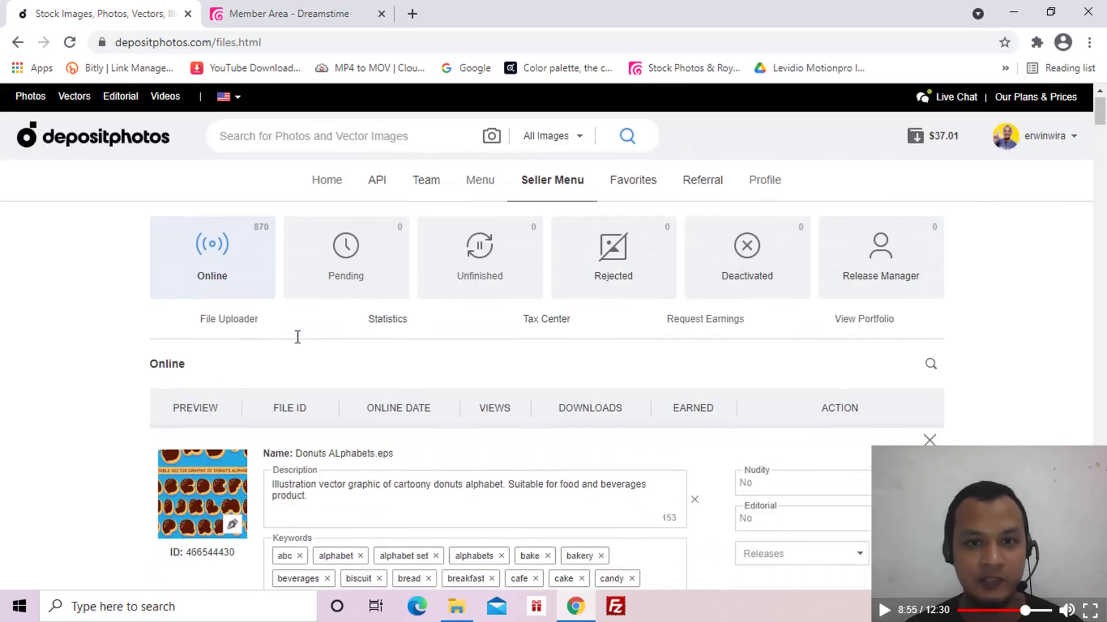
drag(321, 503, 269, 487)
key(ctrl+c)
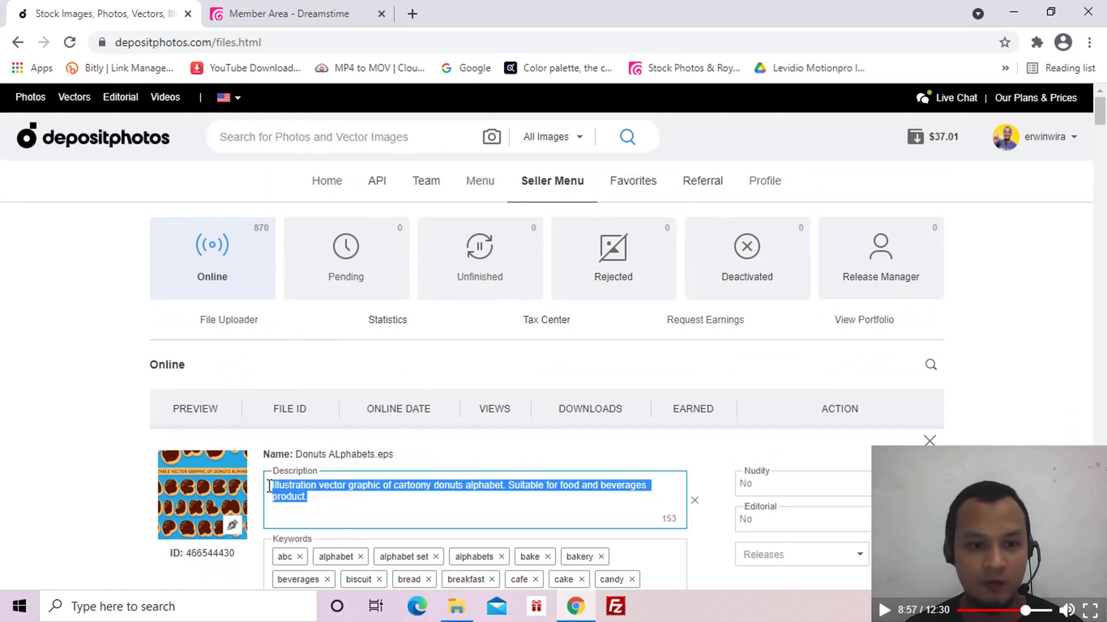
click(332, 17)
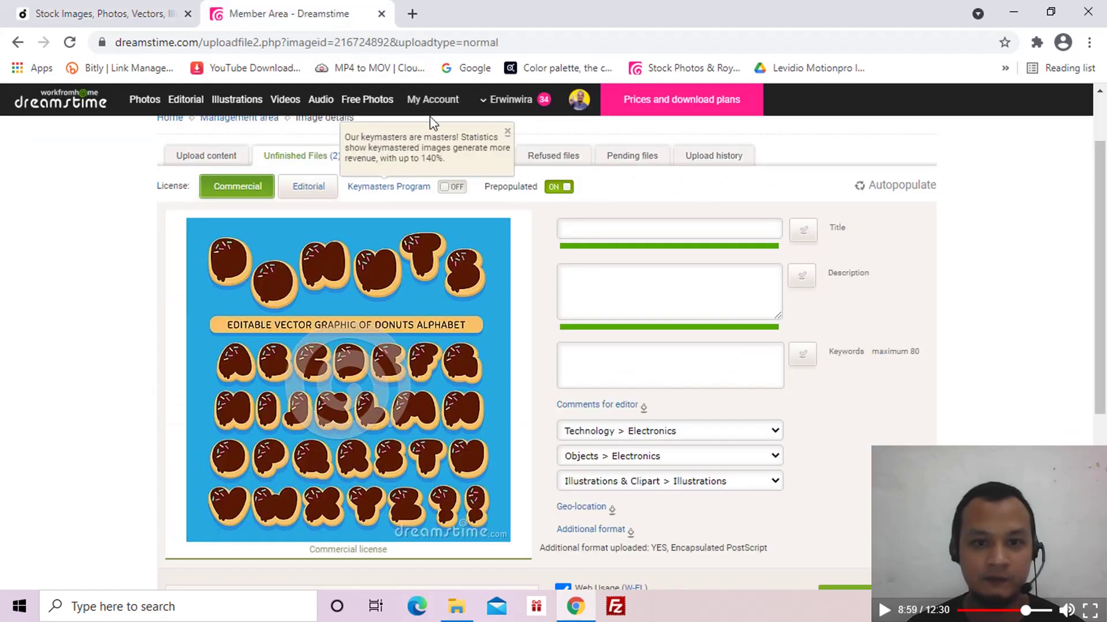
click(592, 281)
key(ctrl+v)
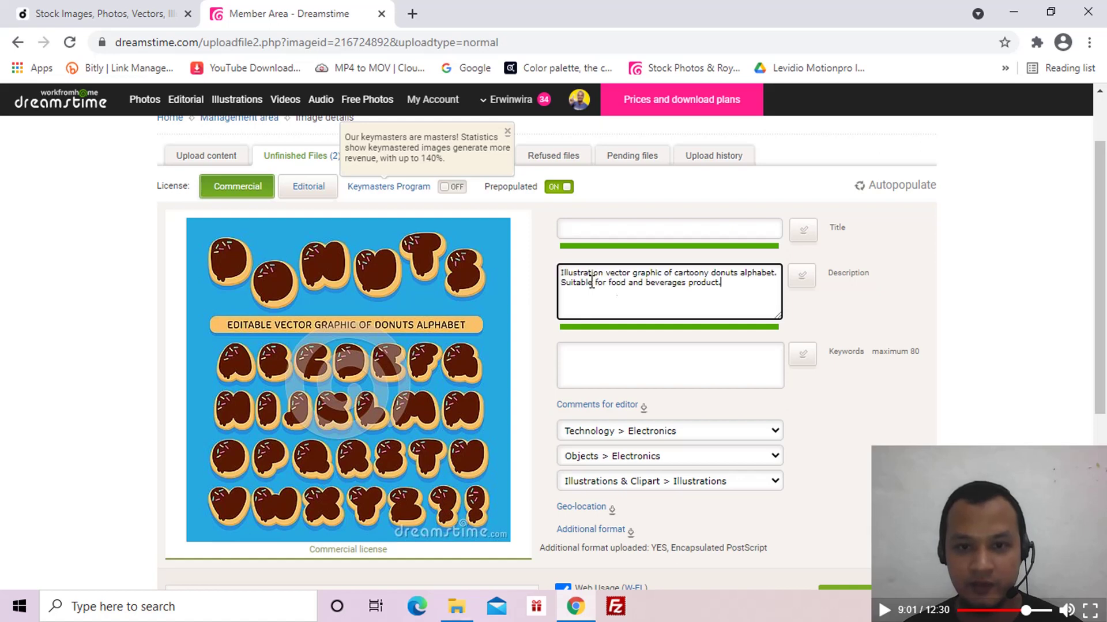
Step: Copy the description's first sentence, "Illustration vector graphic of cartoony donuts alphabet.", into the submission's title
drag(776, 273, 561, 272)
key(ctrl+c)
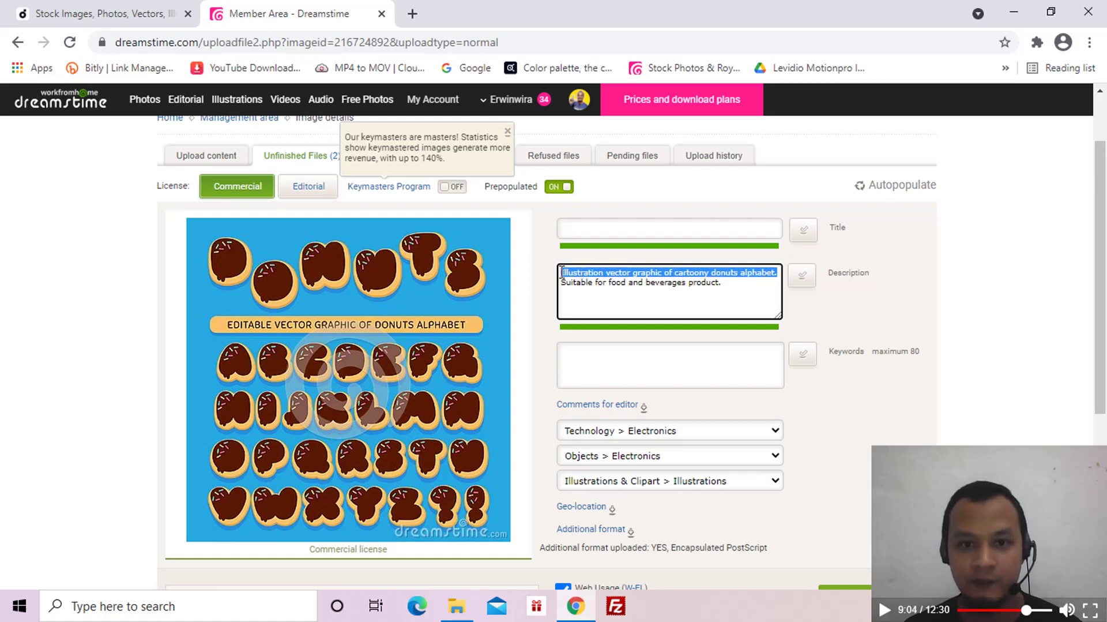
click(606, 229)
key(ctrl+v)
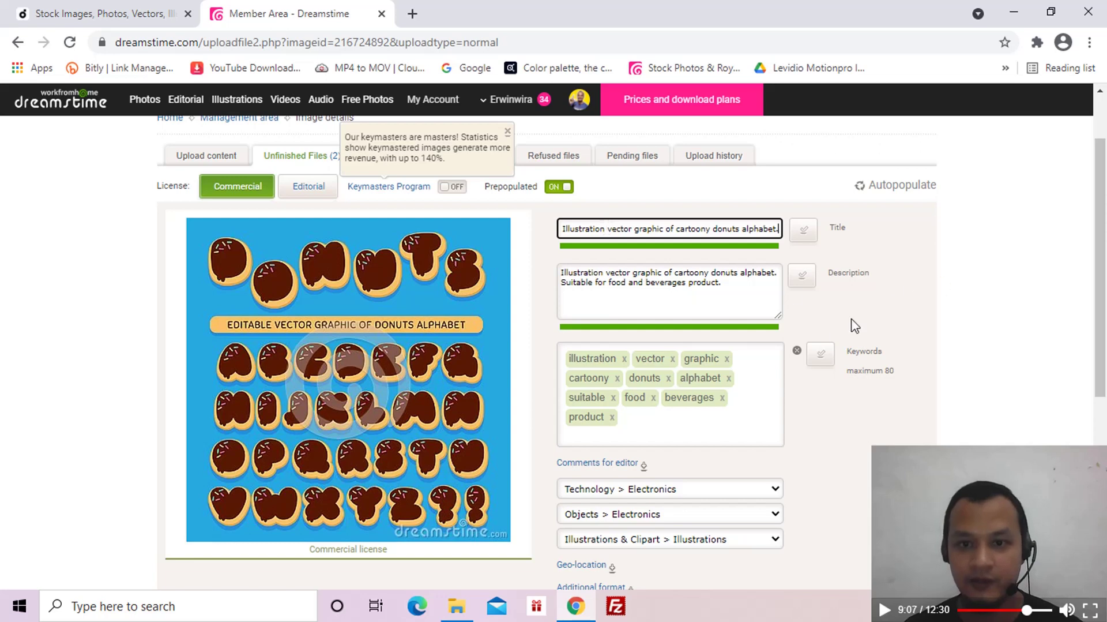
Step: Replace the automatically generated Dreamstime keywords with the full keyword set copied from the Donuts alphabet's Depositphotos listing
click(798, 350)
click(141, 17)
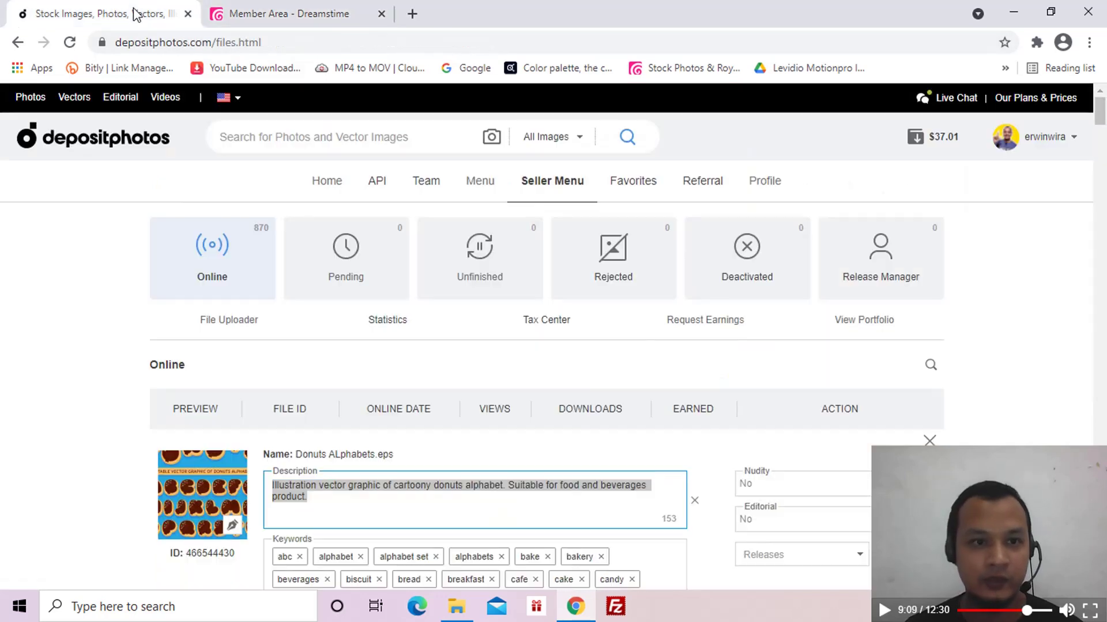
scroll(581, 420, down, 3)
click(298, 524)
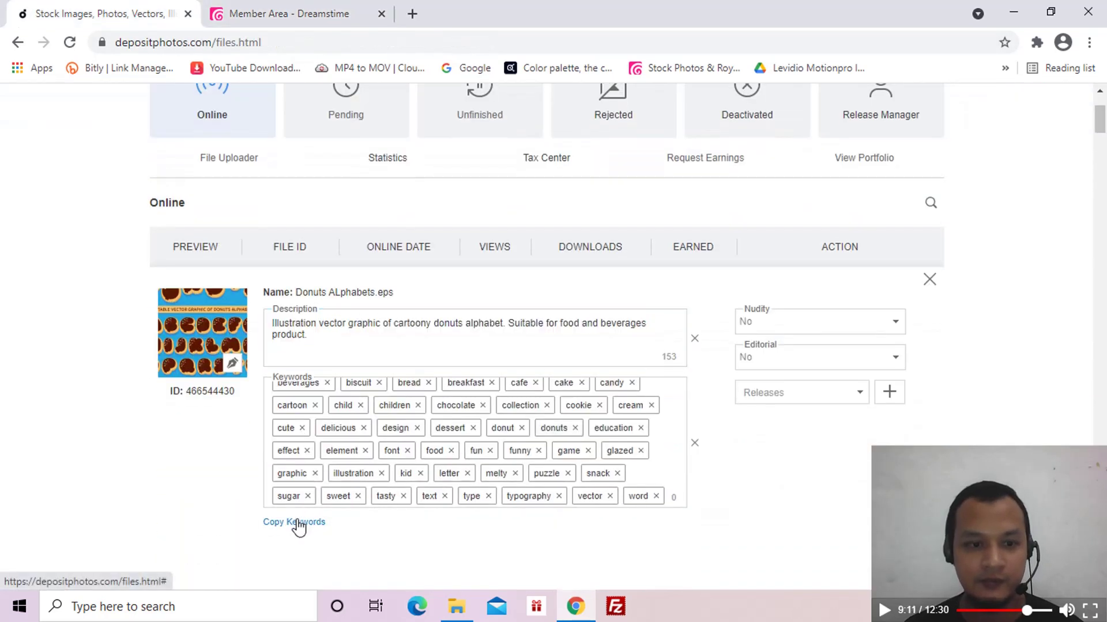
click(288, 14)
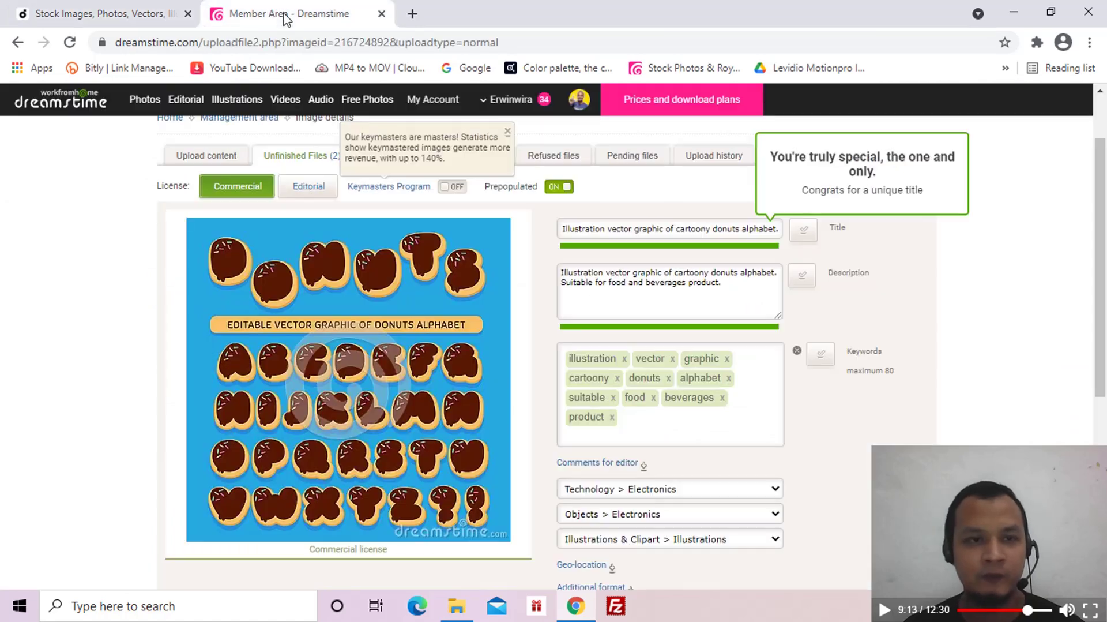
click(798, 350)
click(619, 364)
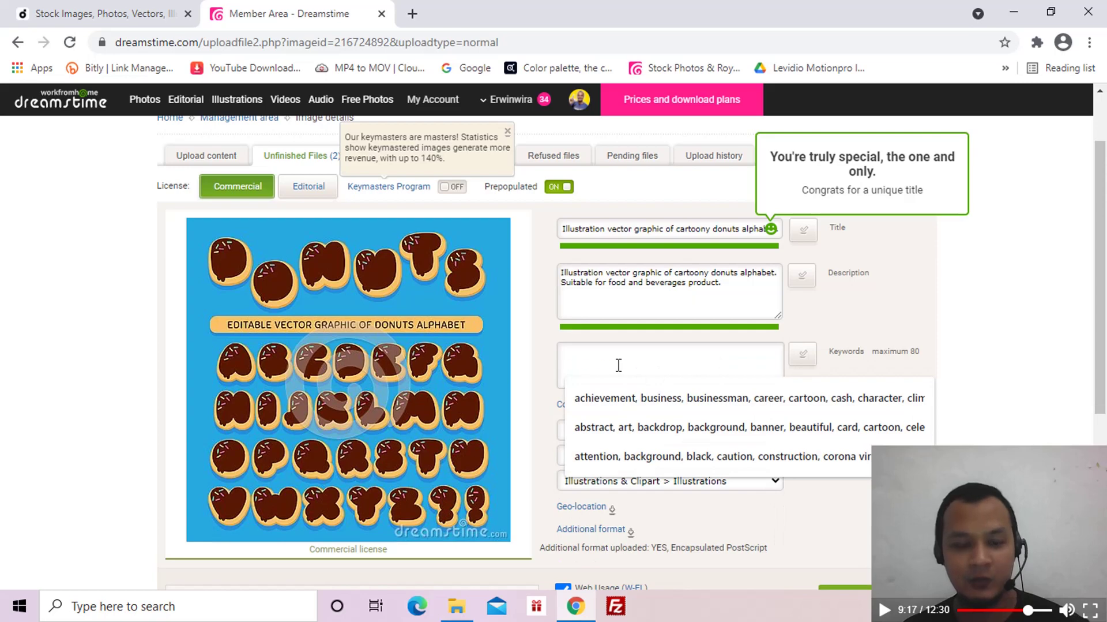
key(ctrl+v)
key(Return)
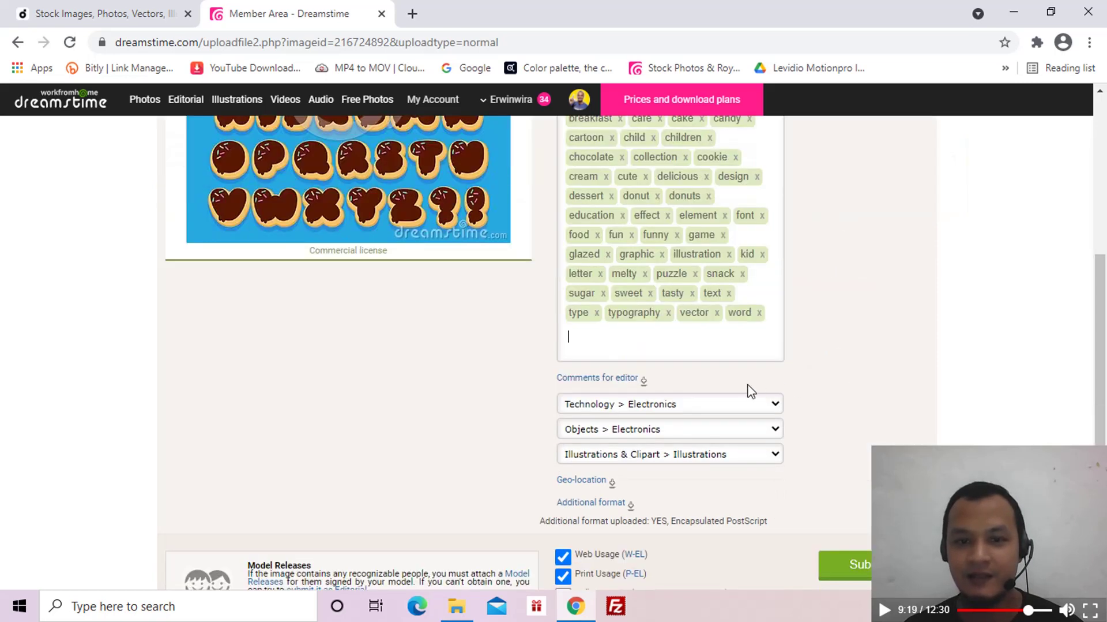
Step: Review the pasted keywords and set the first category to Industries > Food & Beverages
scroll(749, 370, up, 5)
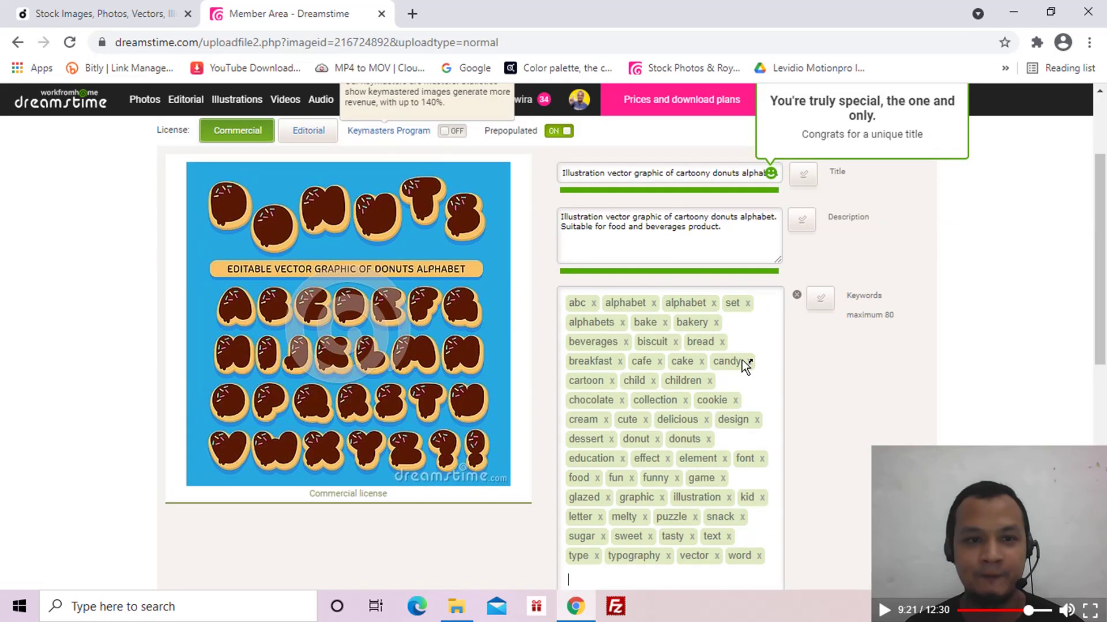
scroll(731, 401, down, 3)
scroll(700, 464, down, 2)
scroll(396, 312, up, 5)
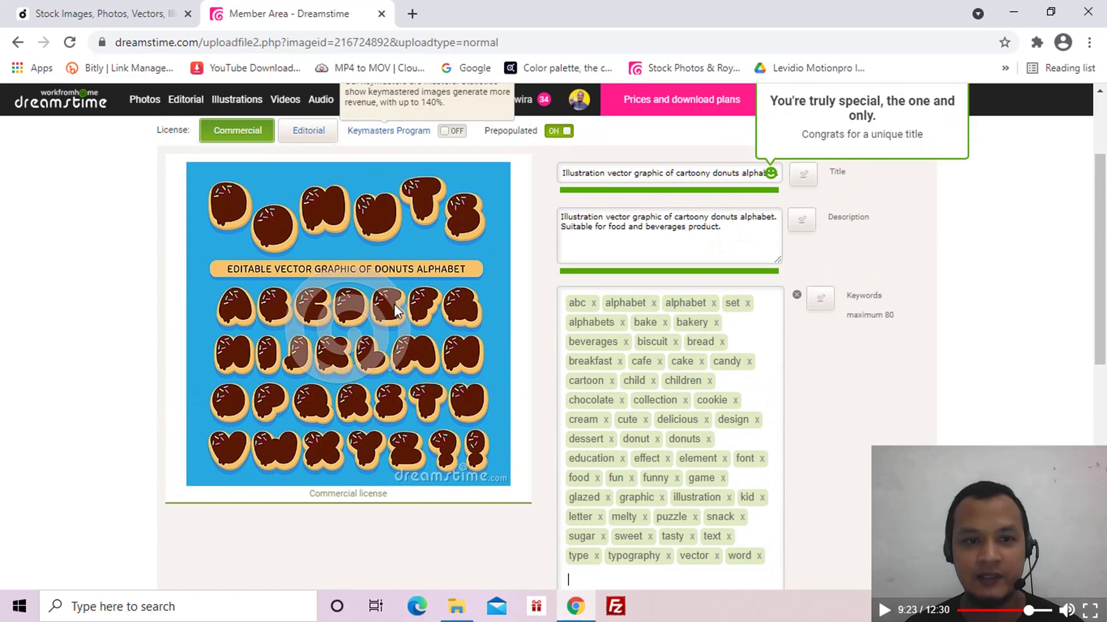
scroll(407, 327, down, 5)
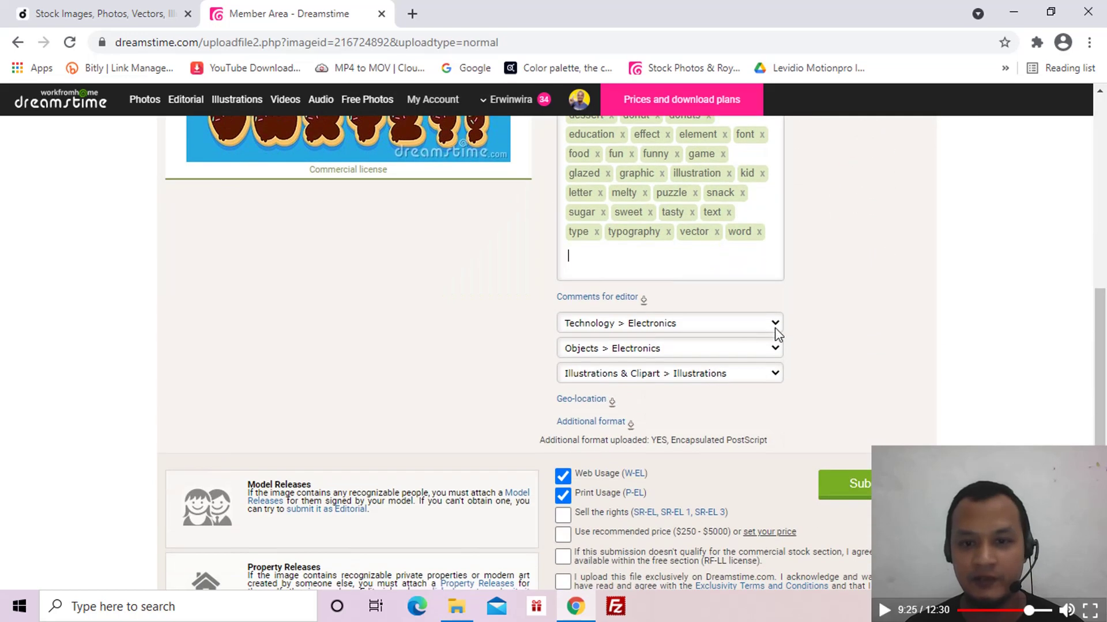
click(774, 322)
scroll(680, 407, up, 15)
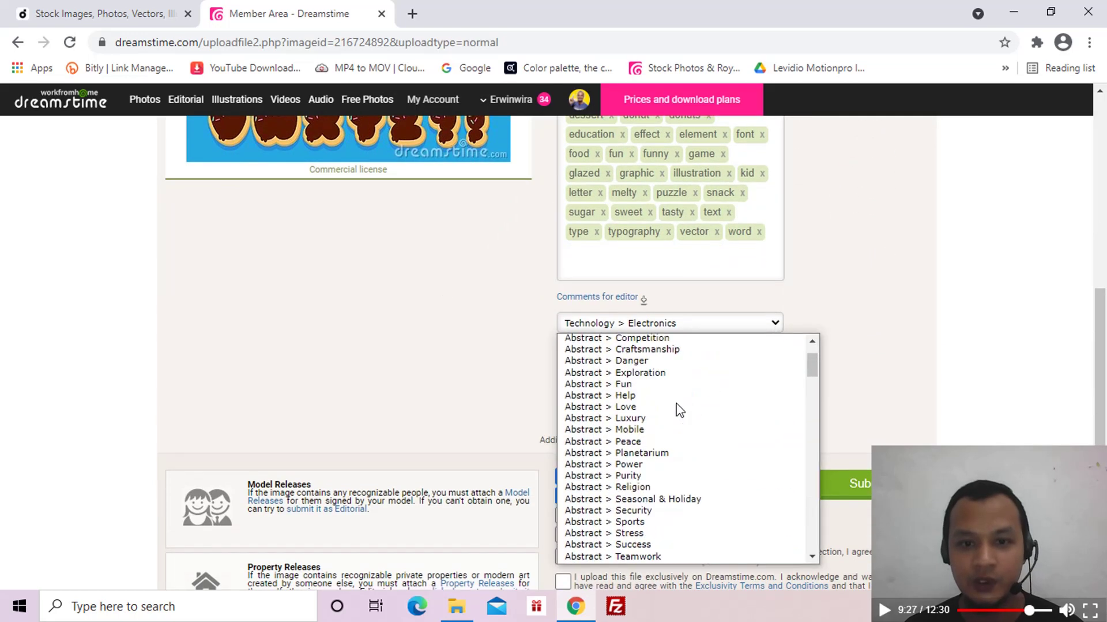
scroll(680, 408, down, 12)
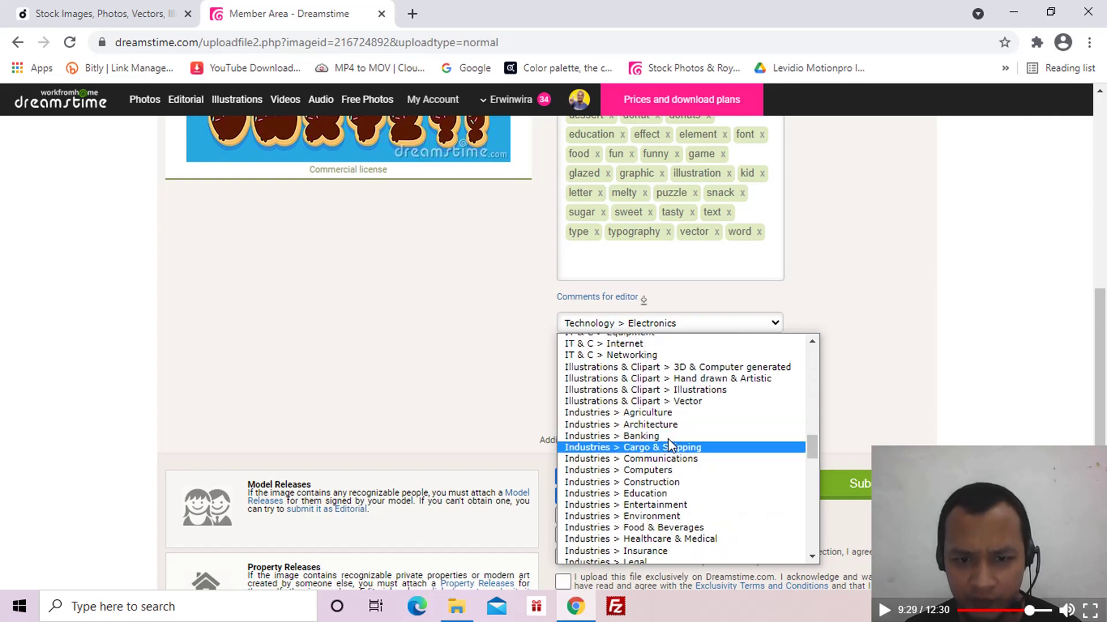
scroll(656, 494, down, 4)
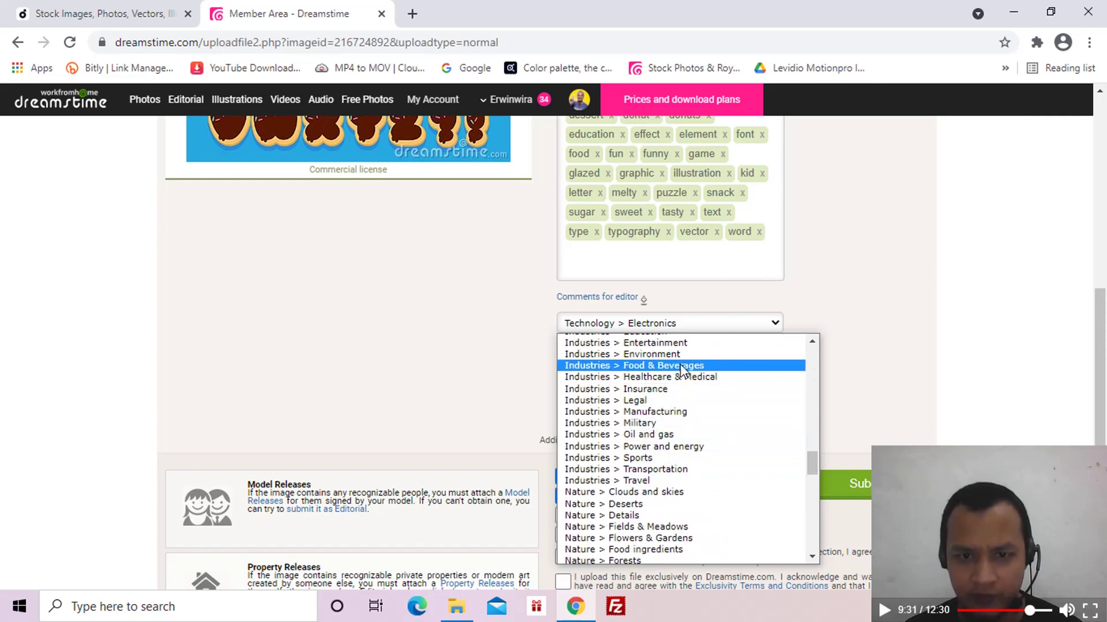
click(681, 365)
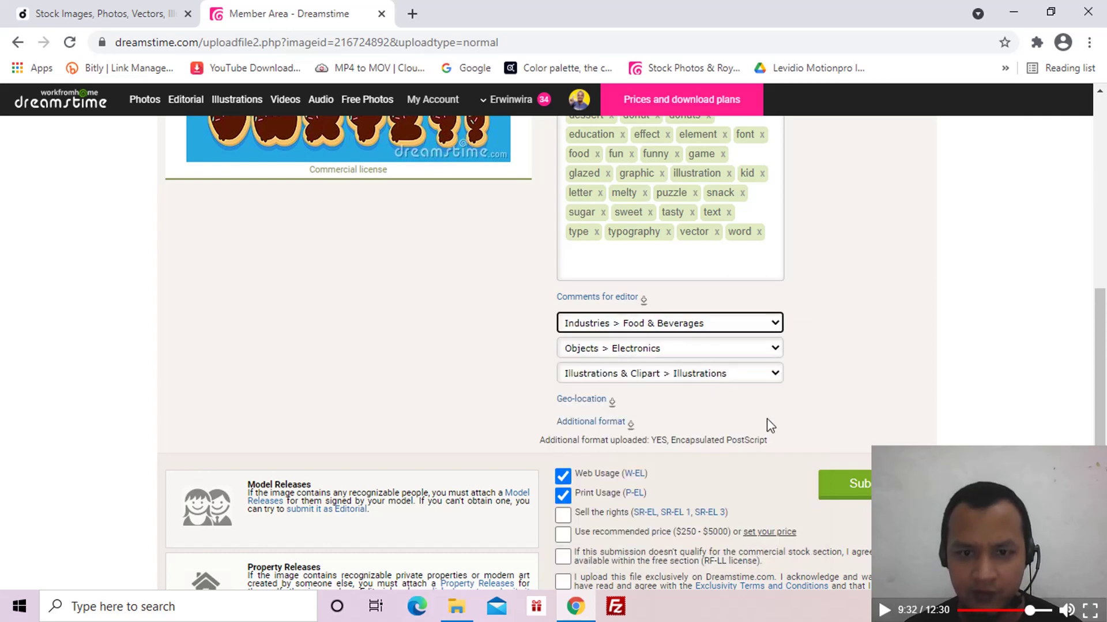
Step: Set the second category to Illustrations & Clipart > Vector
click(778, 349)
scroll(744, 372, up, 1)
scroll(735, 398, down, 10)
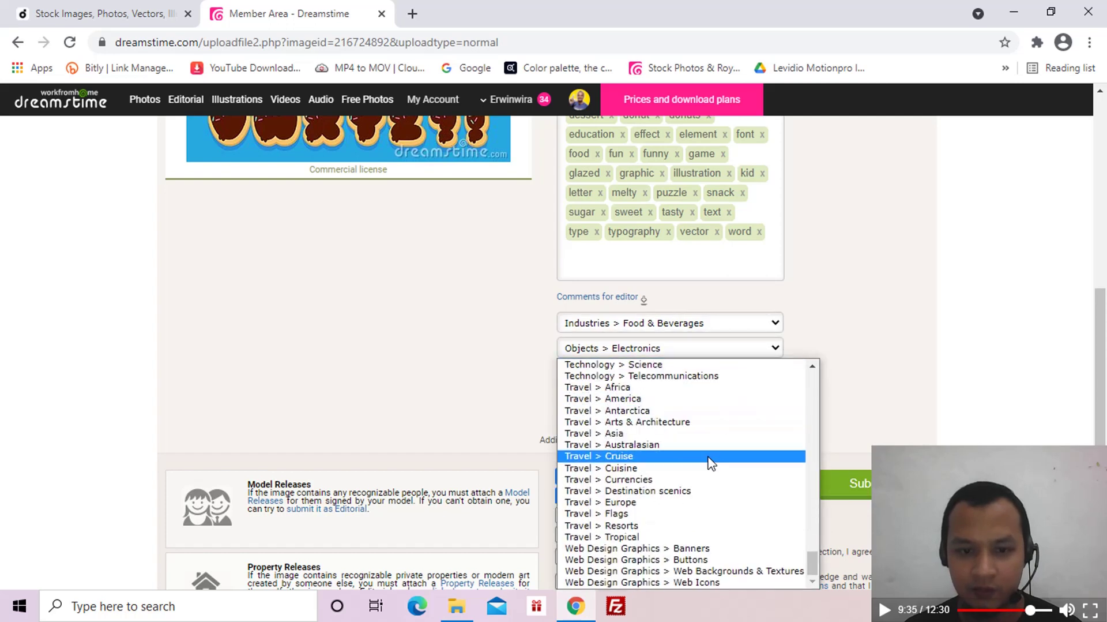
scroll(704, 462, up, 9)
scroll(698, 464, up, 14)
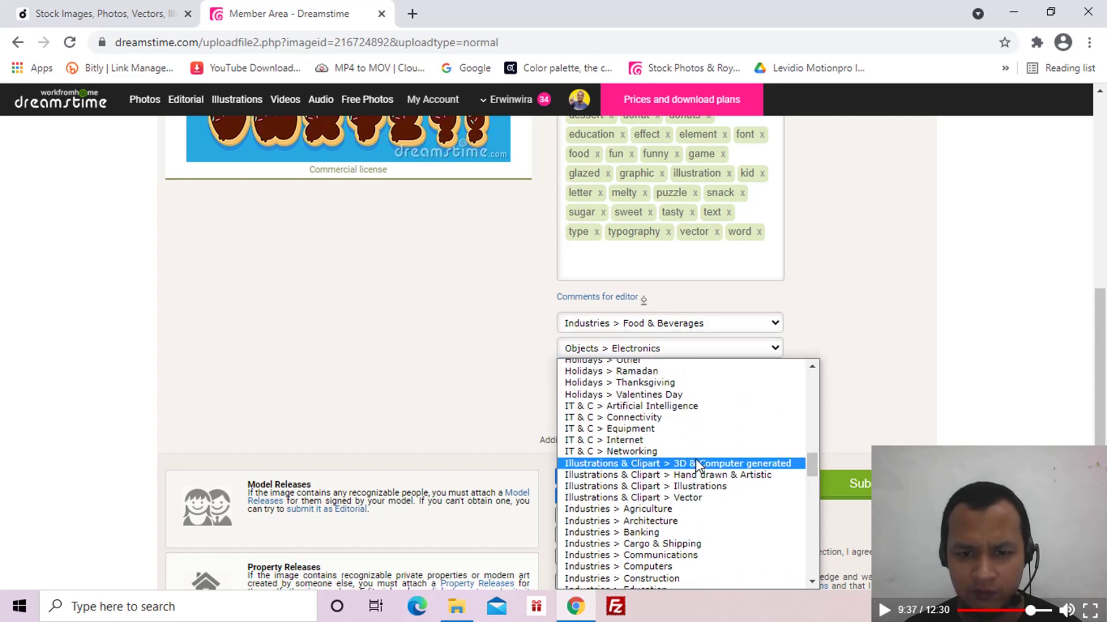
click(692, 498)
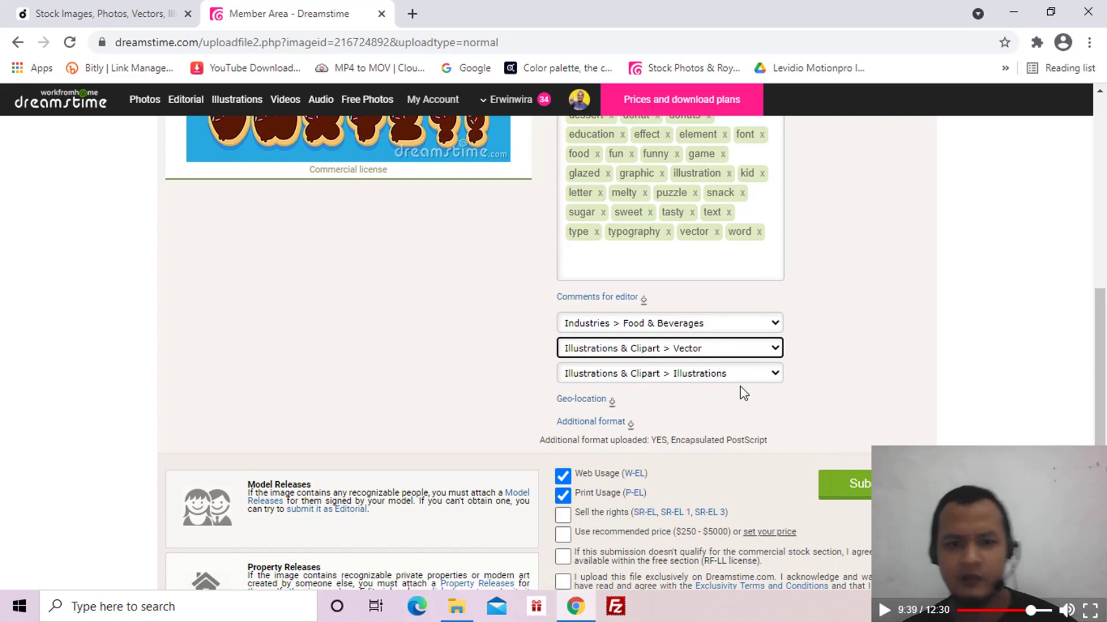
Step: Enable Sell the rights and the recommended price ($250 - $5000) for the Donuts file, and clear both options again
scroll(862, 355, down, 3)
scroll(862, 357, up, 10)
scroll(733, 353, down, 10)
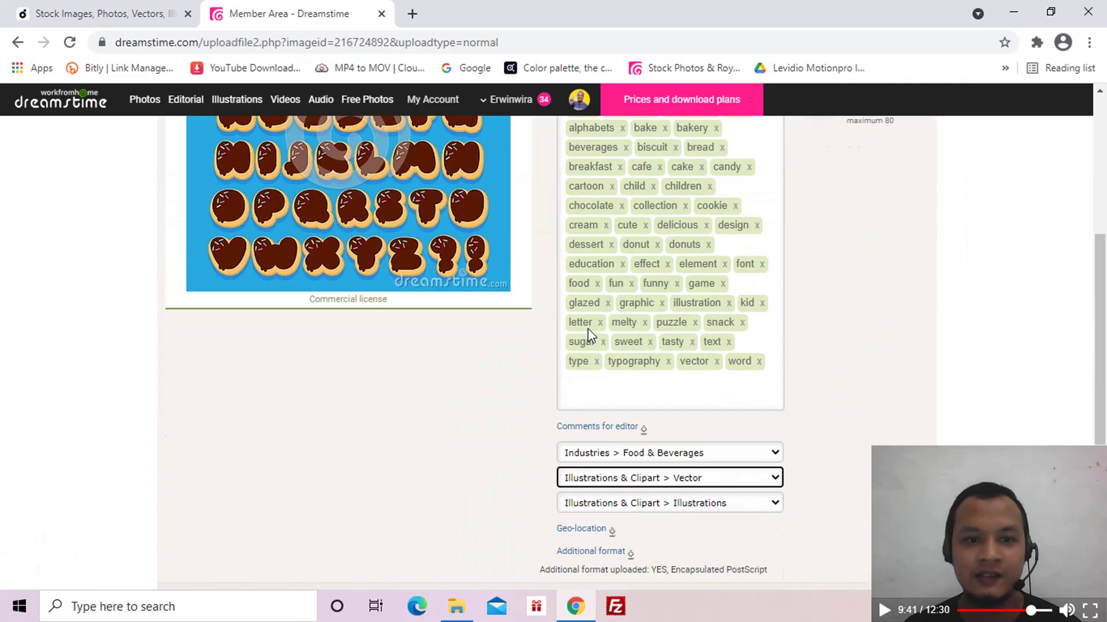
scroll(815, 347, up, 1)
scroll(818, 353, down, 1)
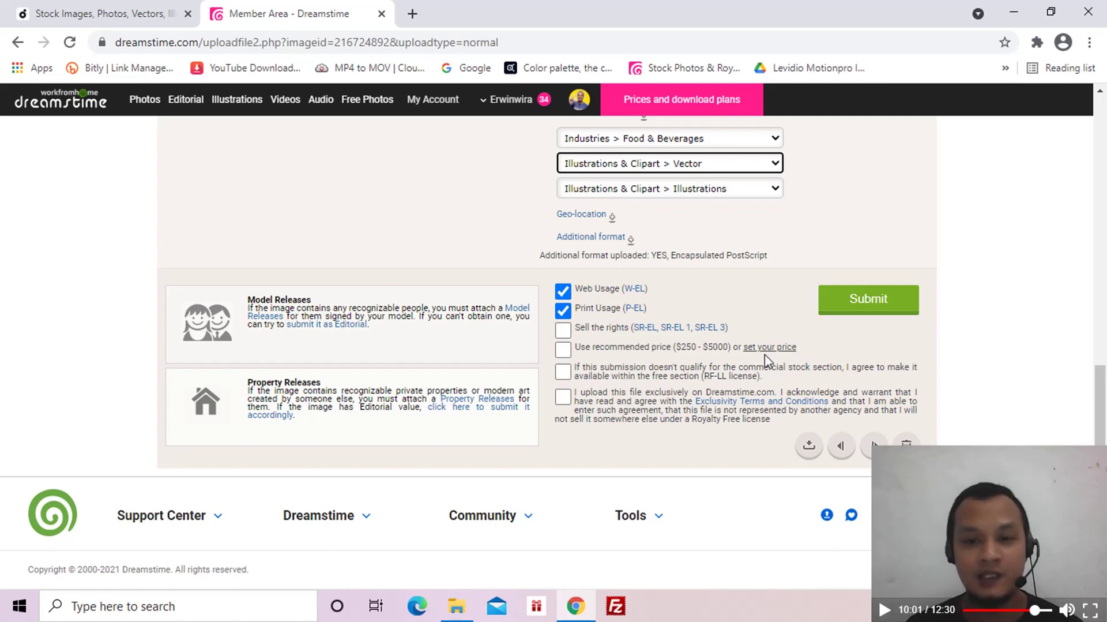
click(564, 330)
click(564, 350)
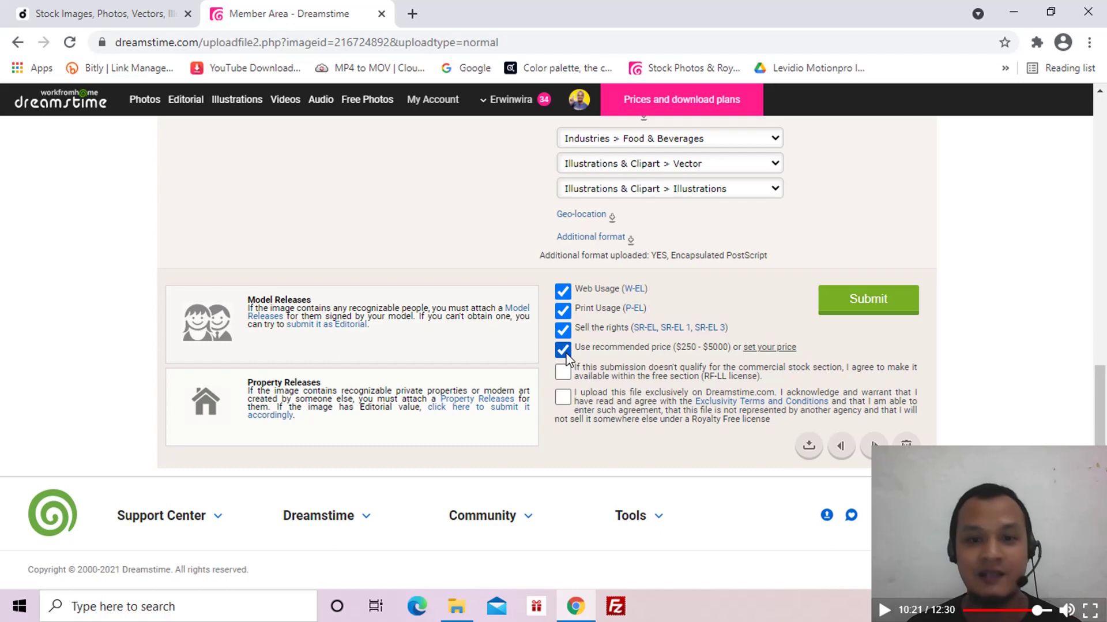
click(564, 350)
click(564, 330)
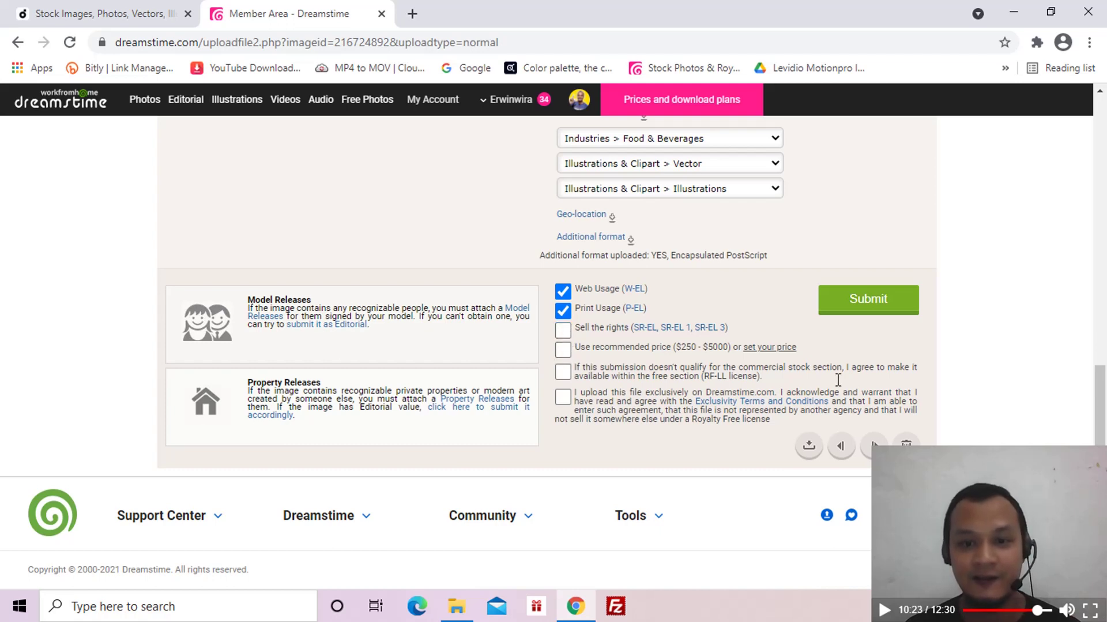
Step: Try the option to offer the file in the free section (RF-LL license) if refused, cancel the confirmation and reread its terms
click(564, 374)
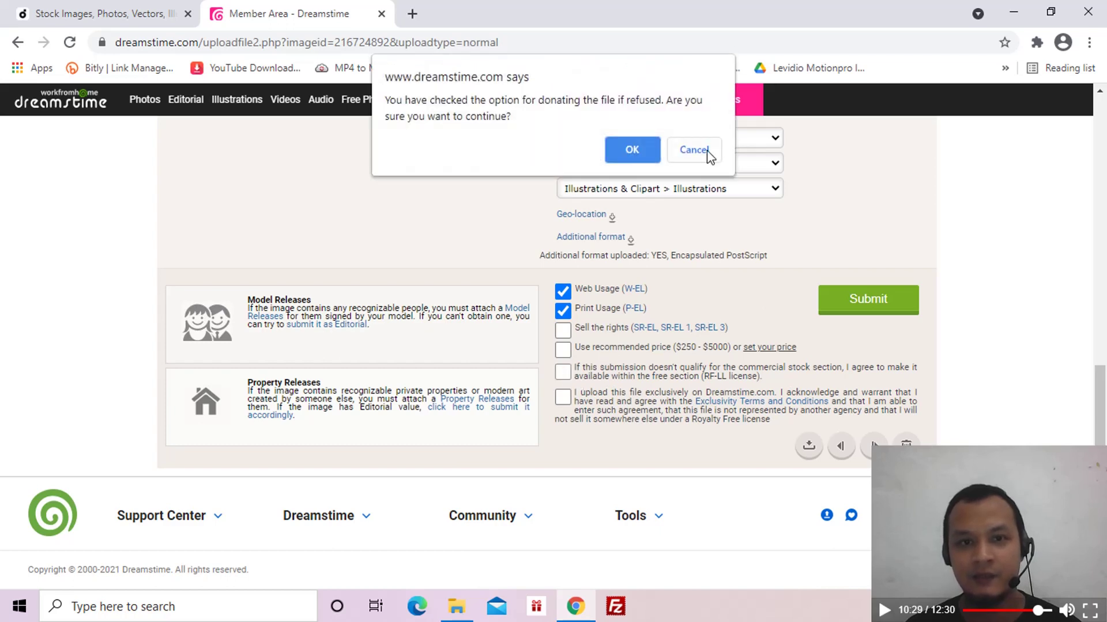
click(694, 147)
click(575, 380)
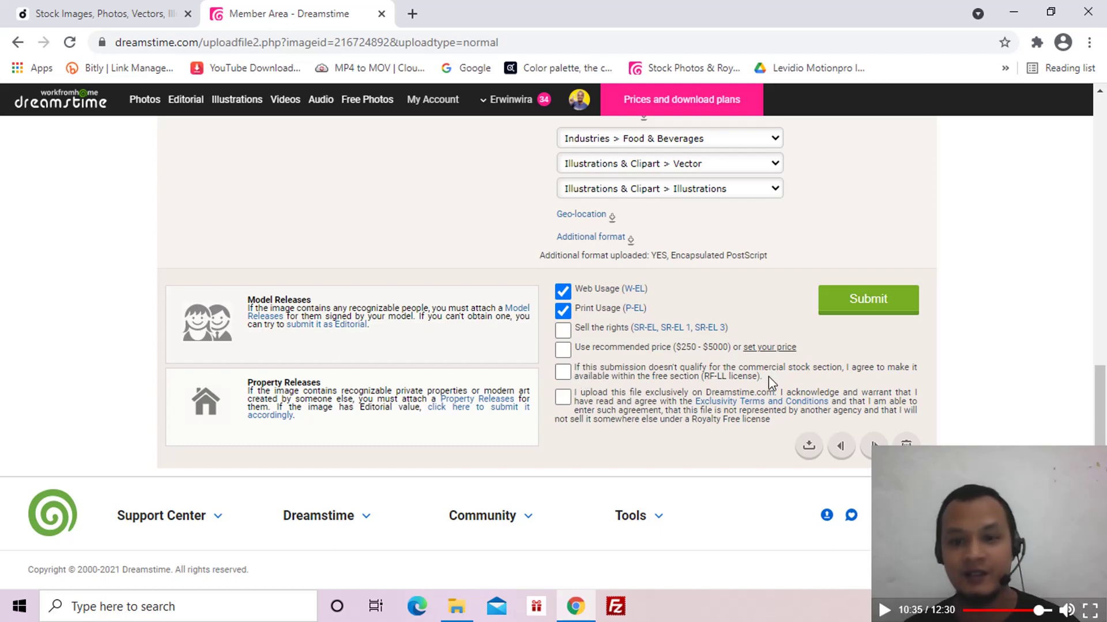
drag(770, 382, 575, 372)
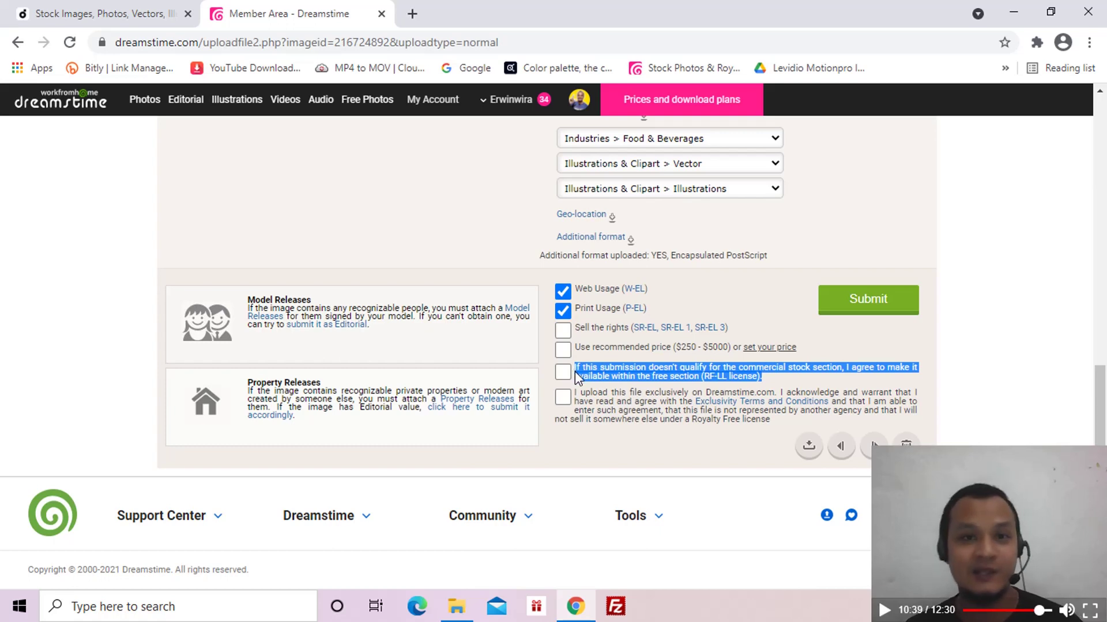
click(583, 372)
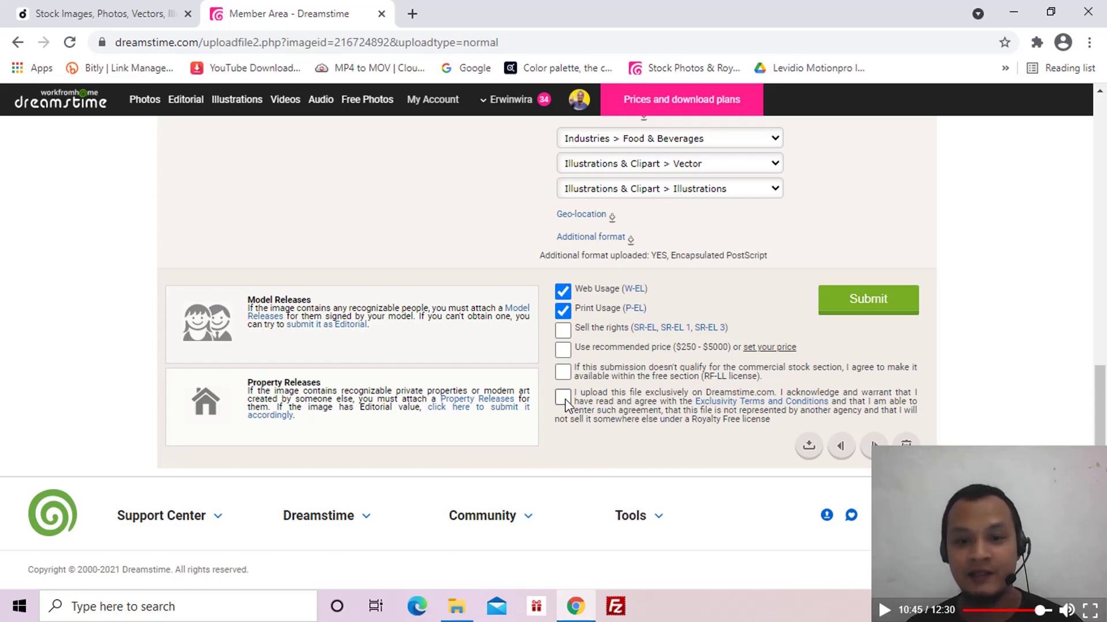
Step: Read the exclusive upload agreement and check the Depositphotos listing of the same Donuts file
drag(576, 394, 781, 427)
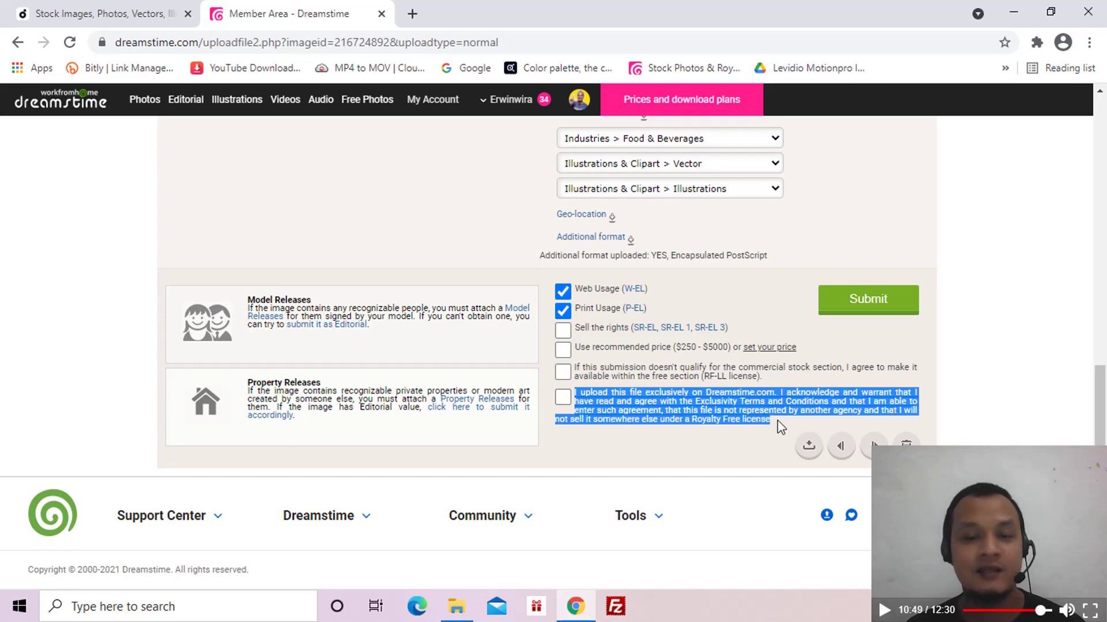
click(838, 381)
click(127, 14)
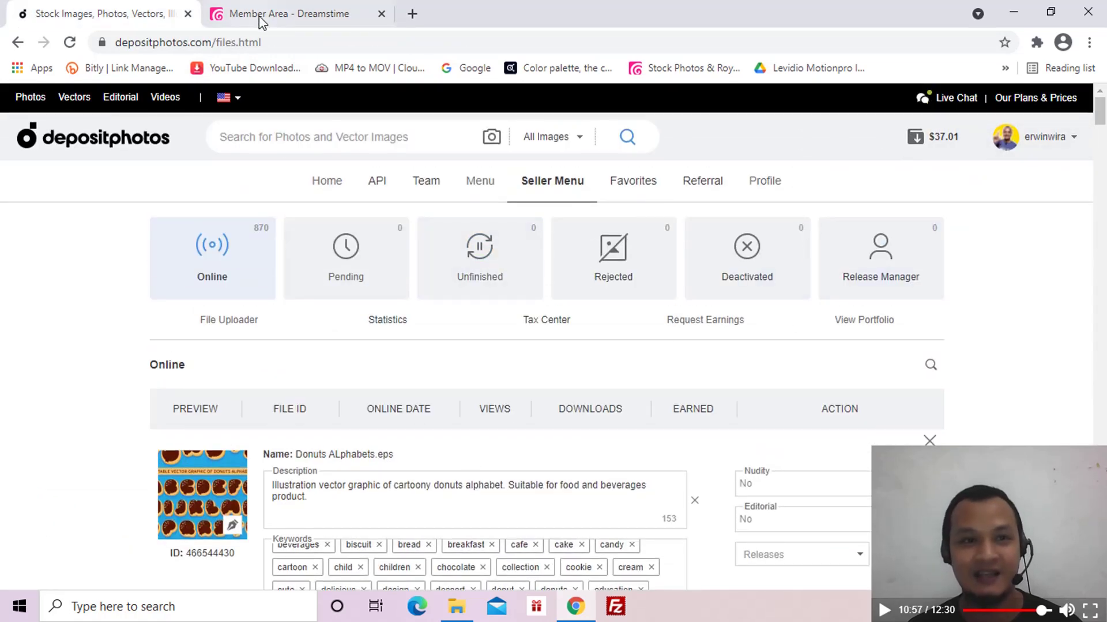
click(309, 16)
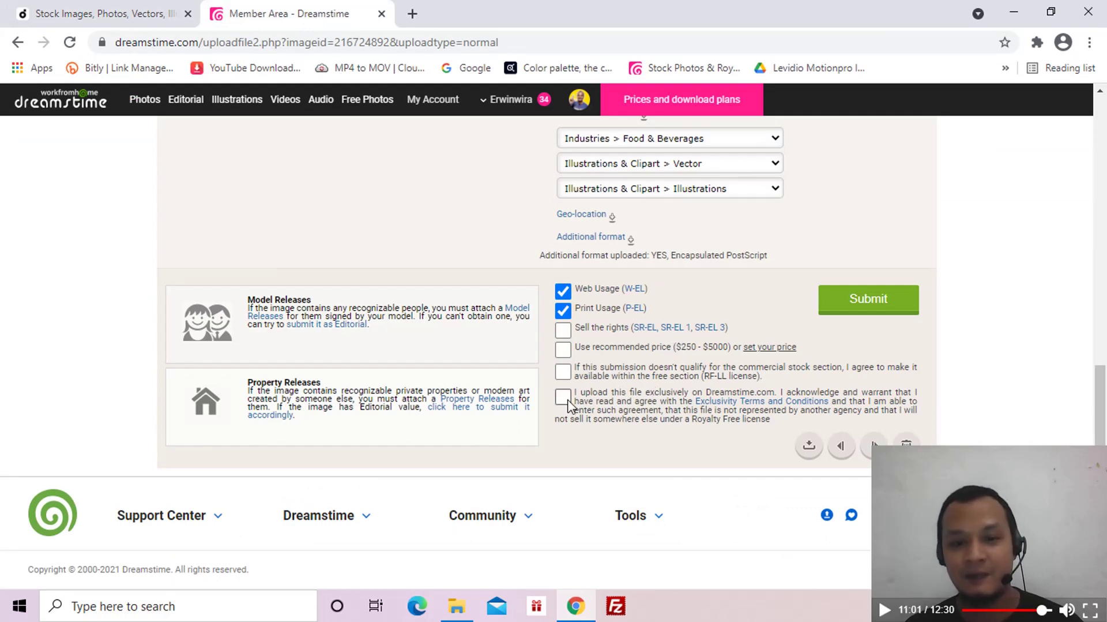
Step: Submit the Donuts alphabet file with only Web Usage and Print Usage enabled
scroll(574, 381, up, 6)
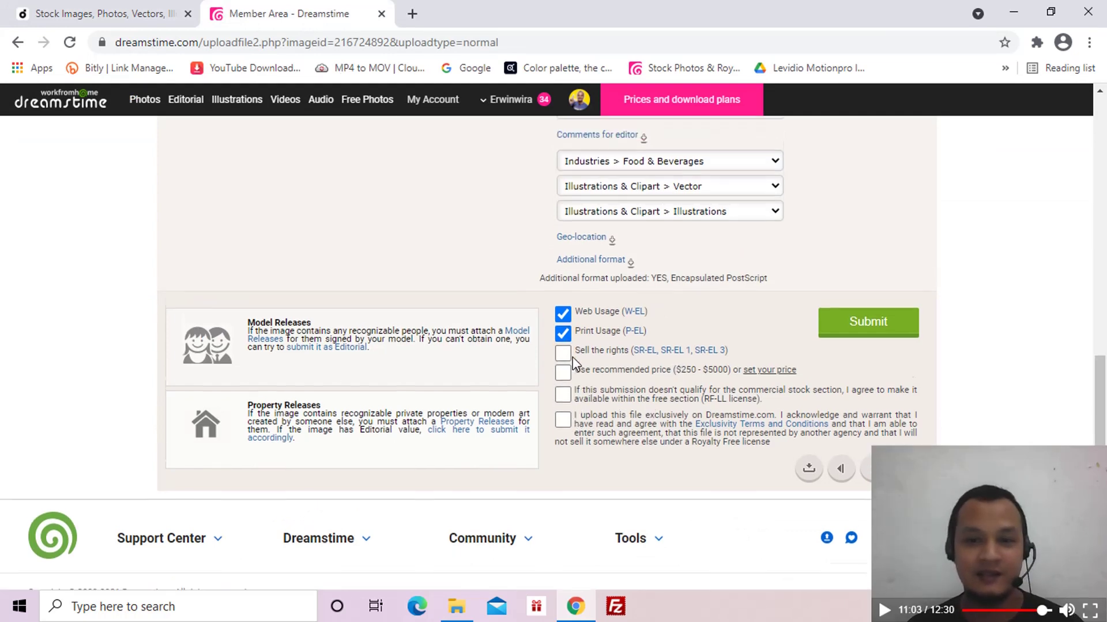
scroll(574, 363, down, 5)
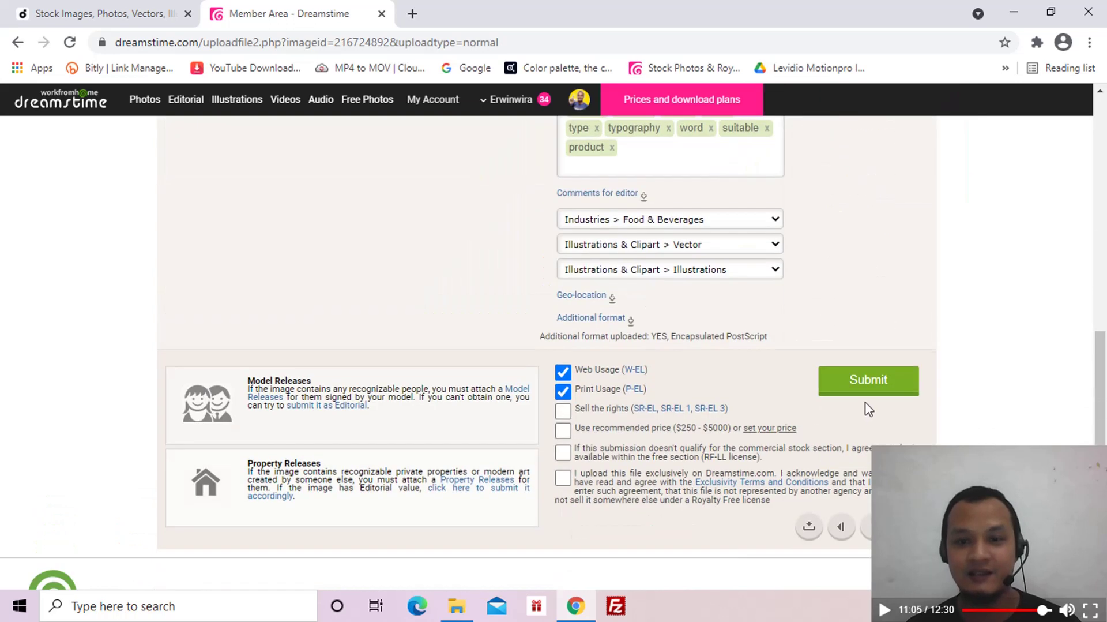
click(873, 381)
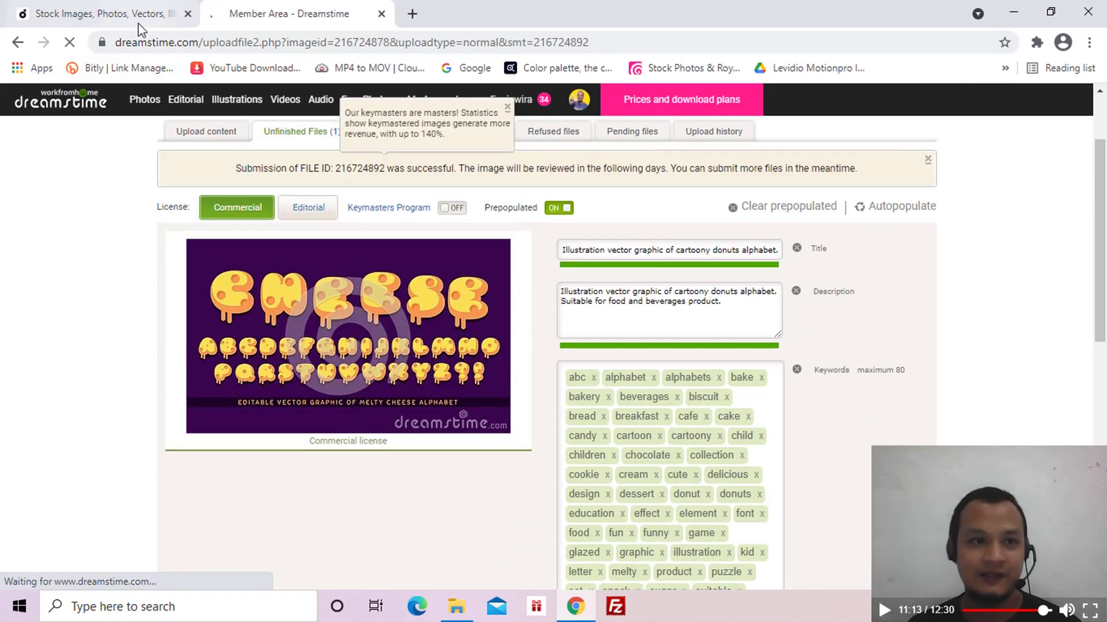
Step: Open the Melty Cheese Alphabet.eps details on Depositphotos and copy its description
click(139, 25)
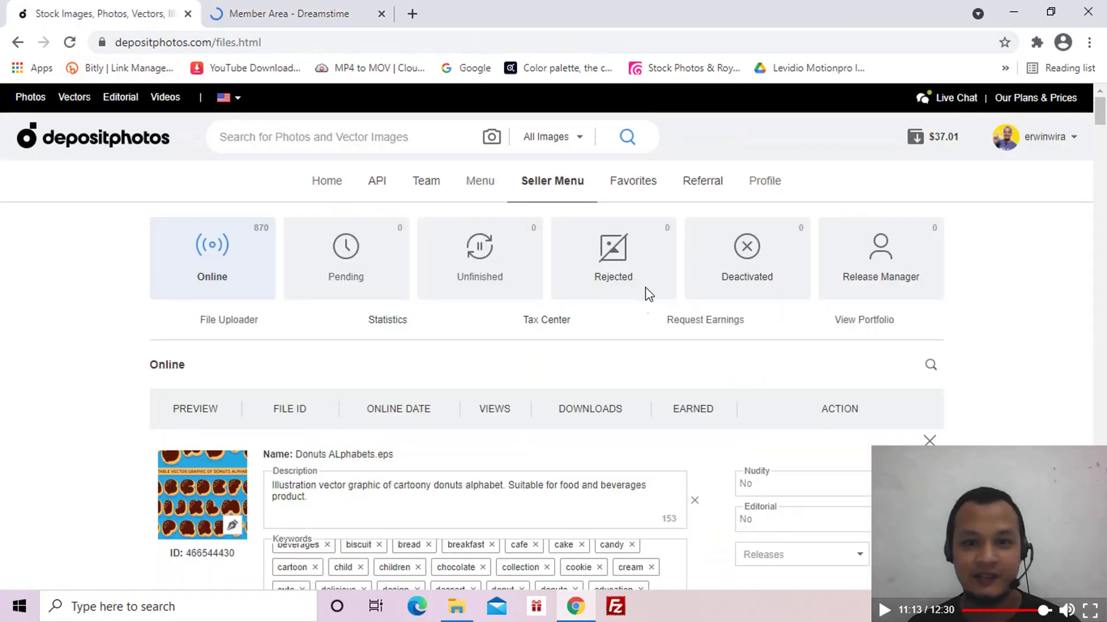
scroll(644, 392, down, 2)
click(18, 42)
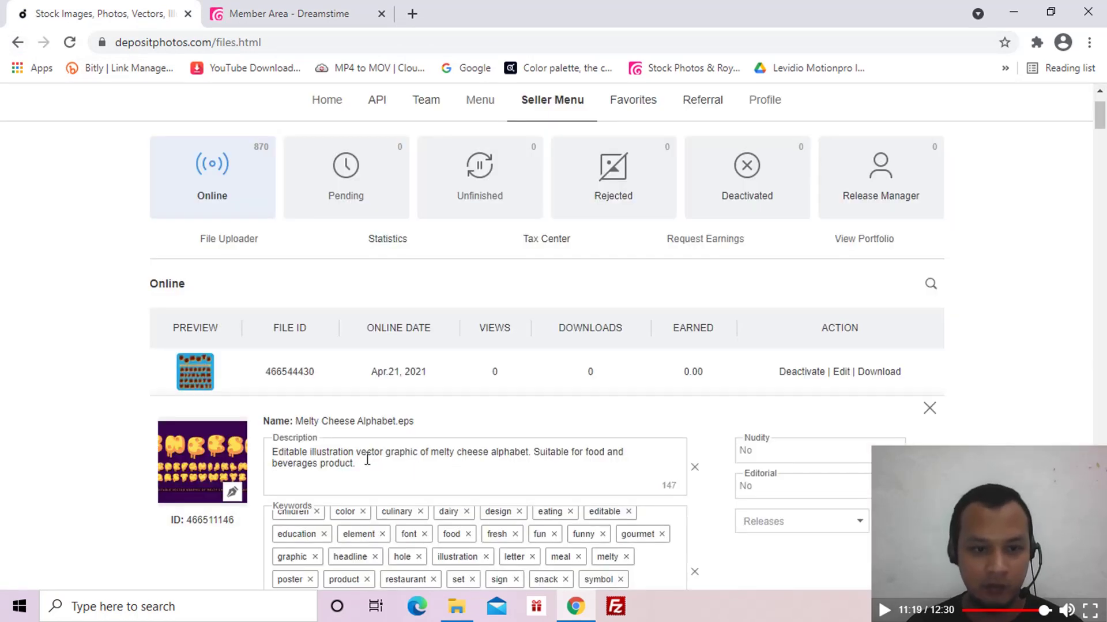
drag(367, 458, 274, 451)
Step: Back on Dreamstime, clear the prepopulated description, keywords and title of the cheese alphabet file
click(346, 15)
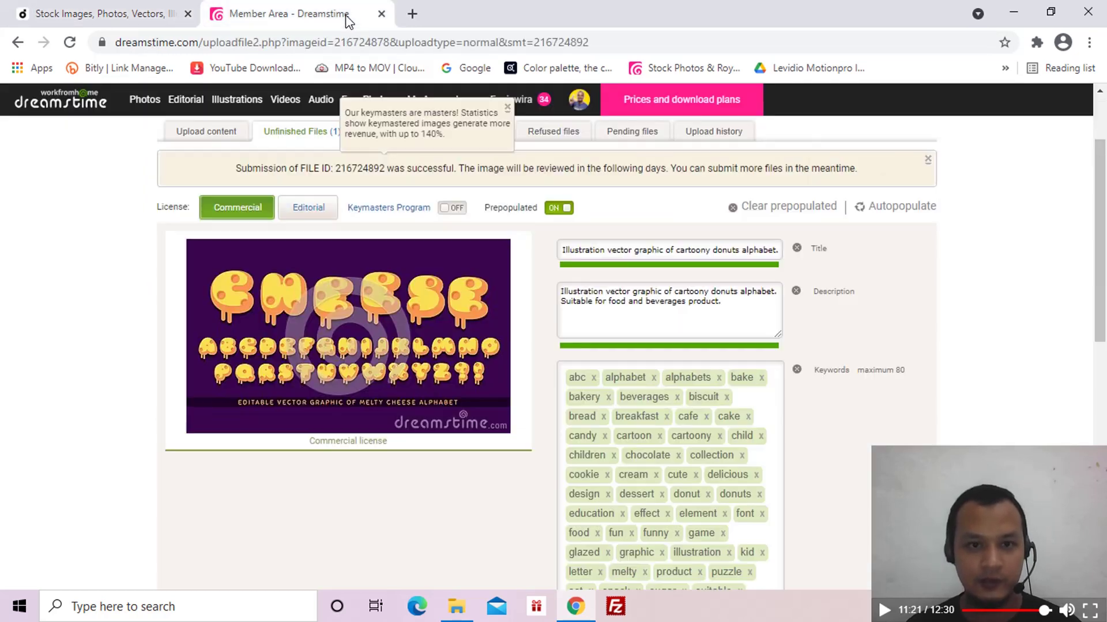
click(797, 291)
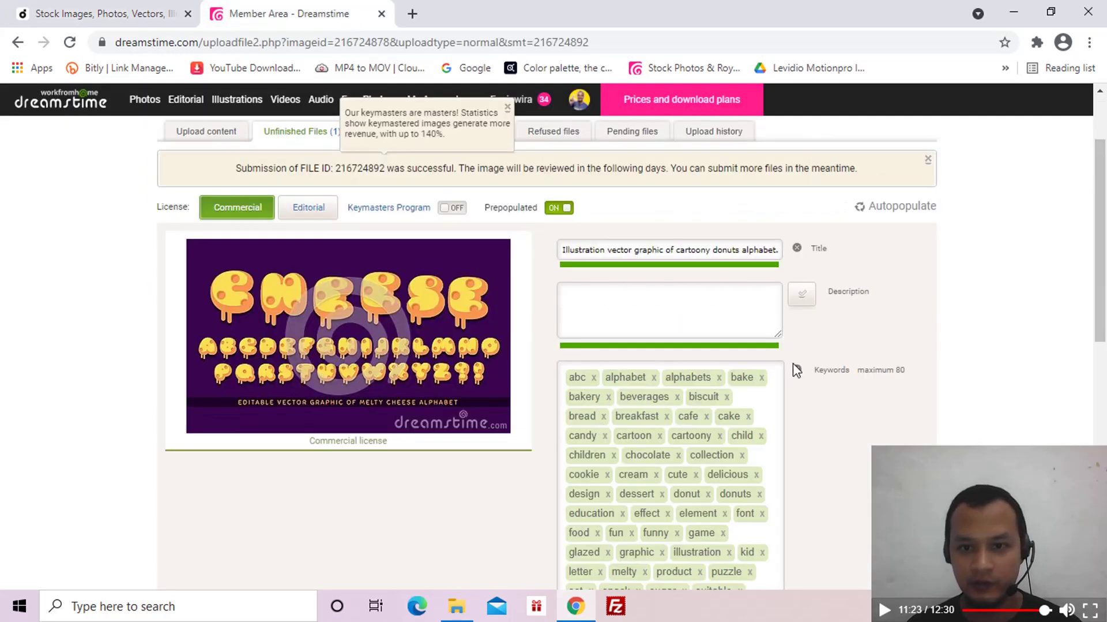
click(797, 369)
click(797, 248)
Step: Enter the description "Editable illustration vector graphic of melty cheese alphabet. Suitable for food and beverages product." and reuse its first sentence as the title
click(690, 307)
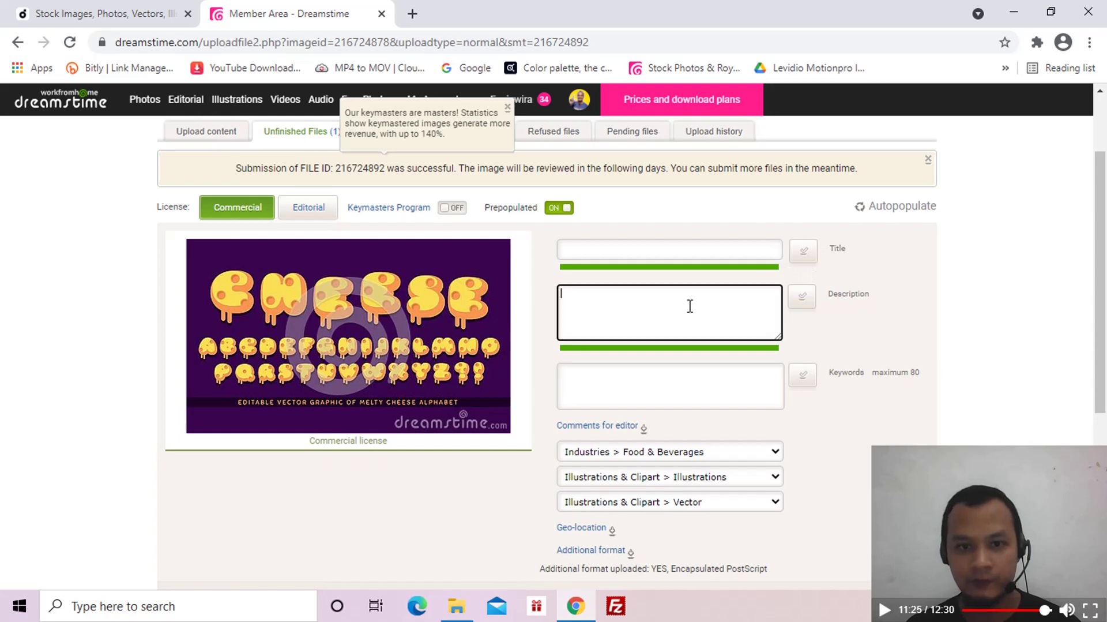
text(Editable illustration vector graphic of melty cheese alphabet. Suitable for food and Beverages product.)
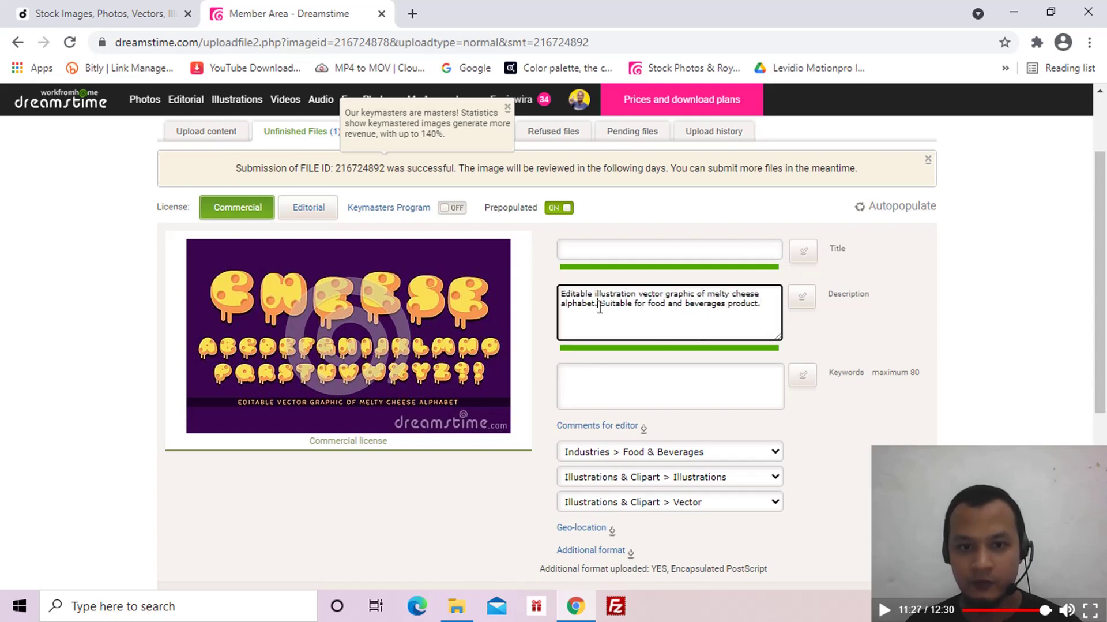
key(ctrl+shift+Home)
key(ctrl+c)
click(617, 247)
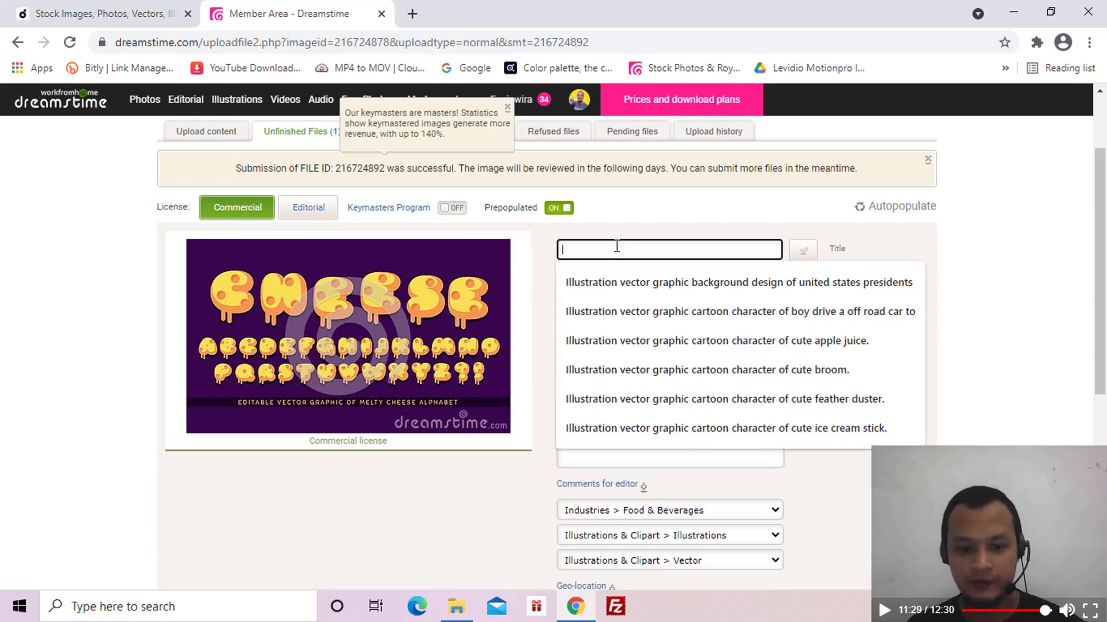
key(ctrl+v)
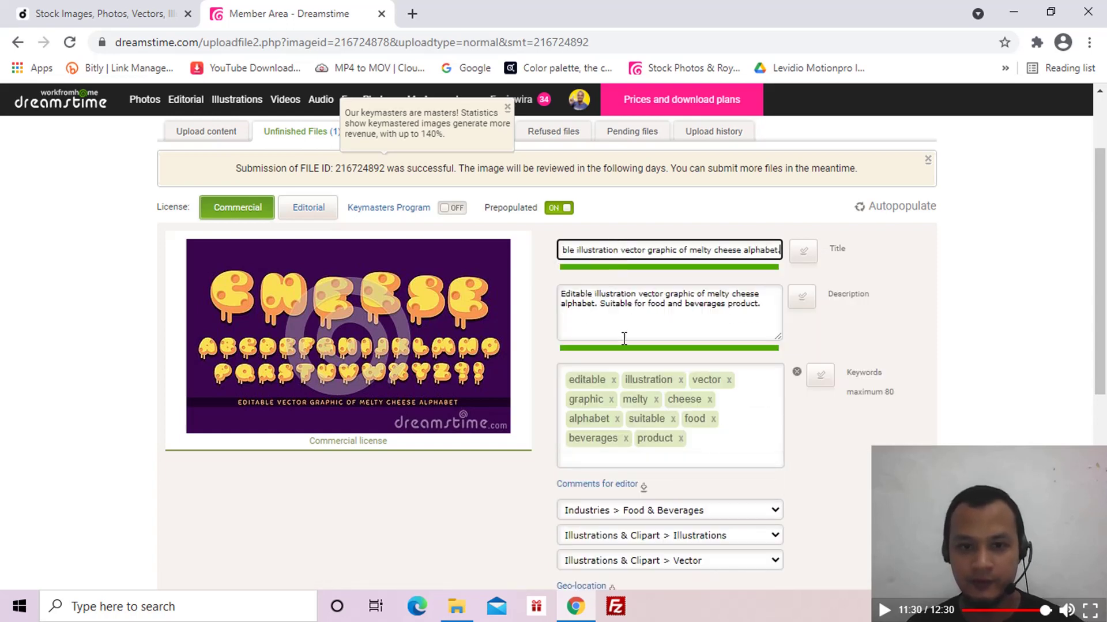
Step: Replace the cheese alphabet file's automatic keywords with the keyword list copied from its Depositphotos listing
click(797, 375)
key(ctrl+shift+Tab)
scroll(605, 404, down, 3)
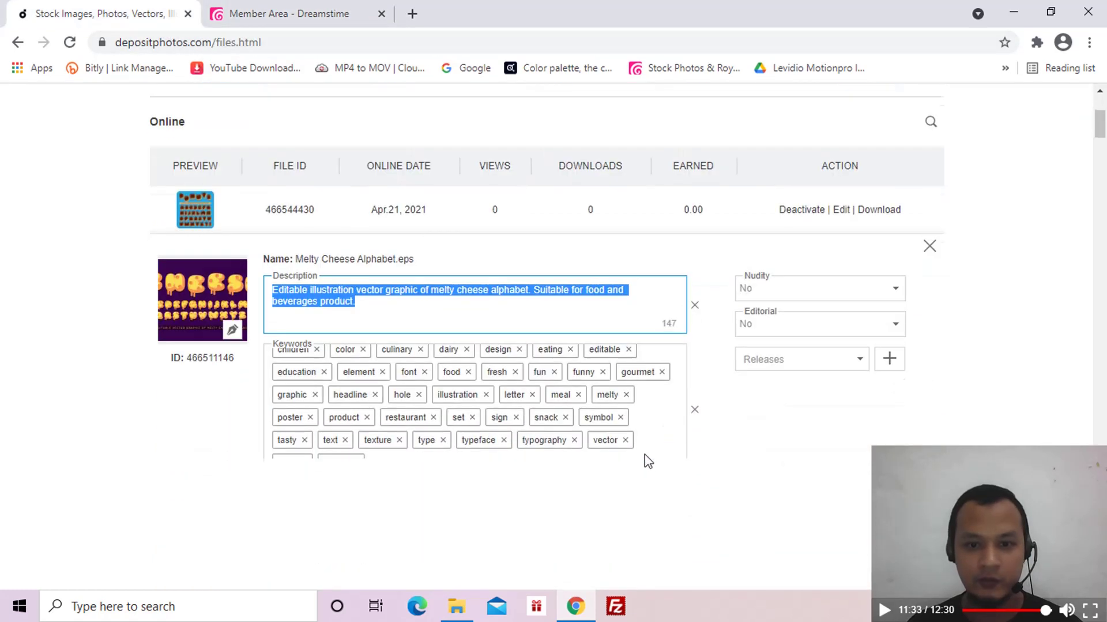
click(319, 491)
click(317, 18)
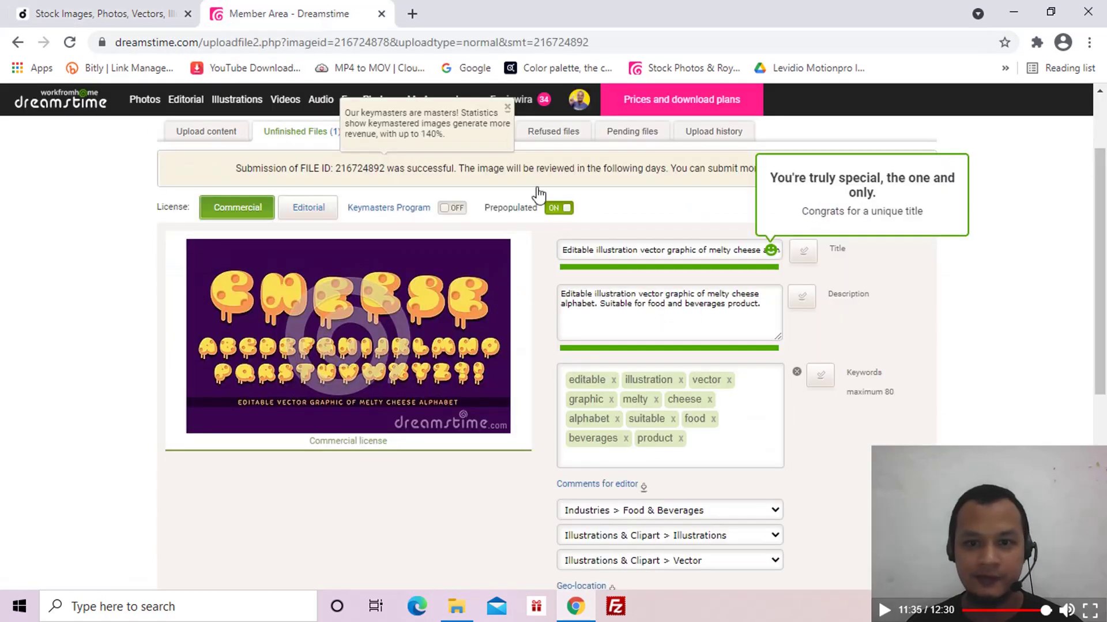
click(797, 371)
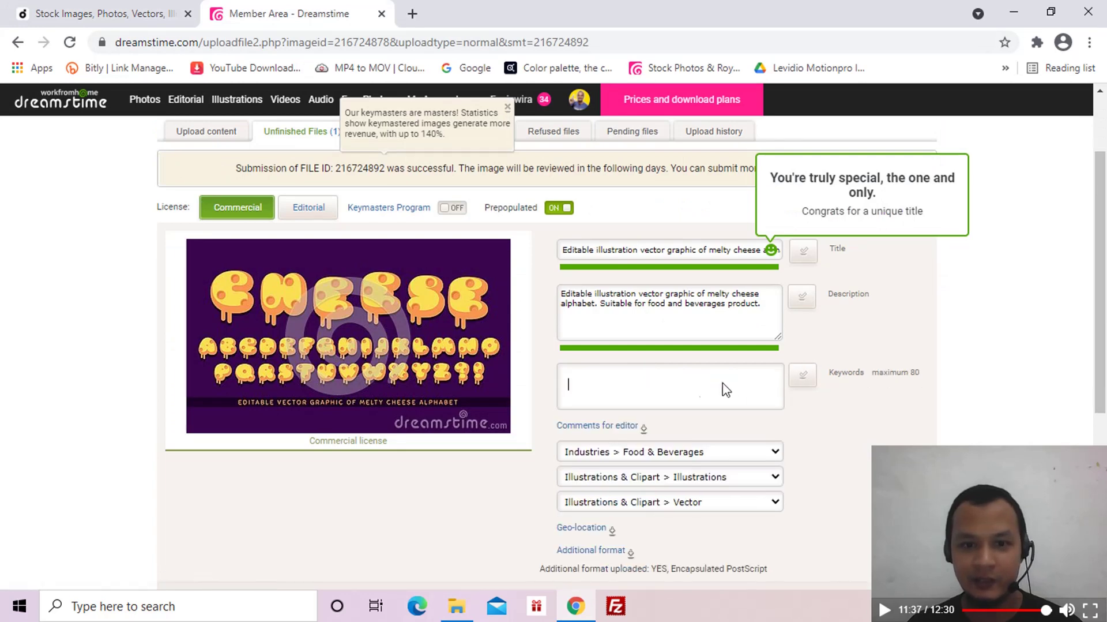
key(ctrl+v)
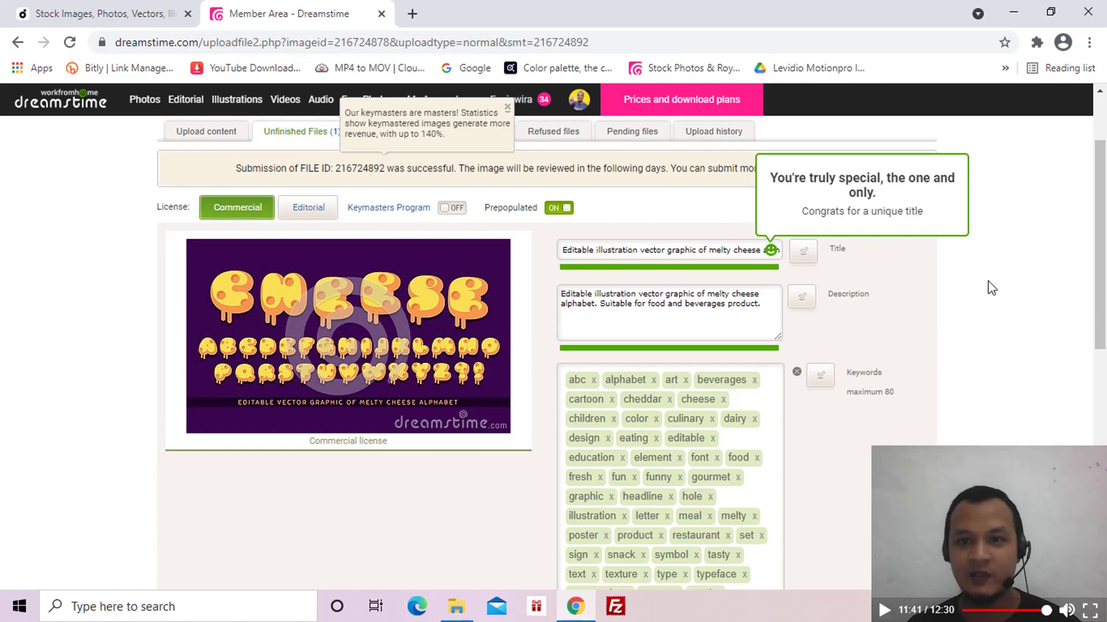
Step: Check the remaining categories and license options of the cheese alphabet file and submit it
click(747, 319)
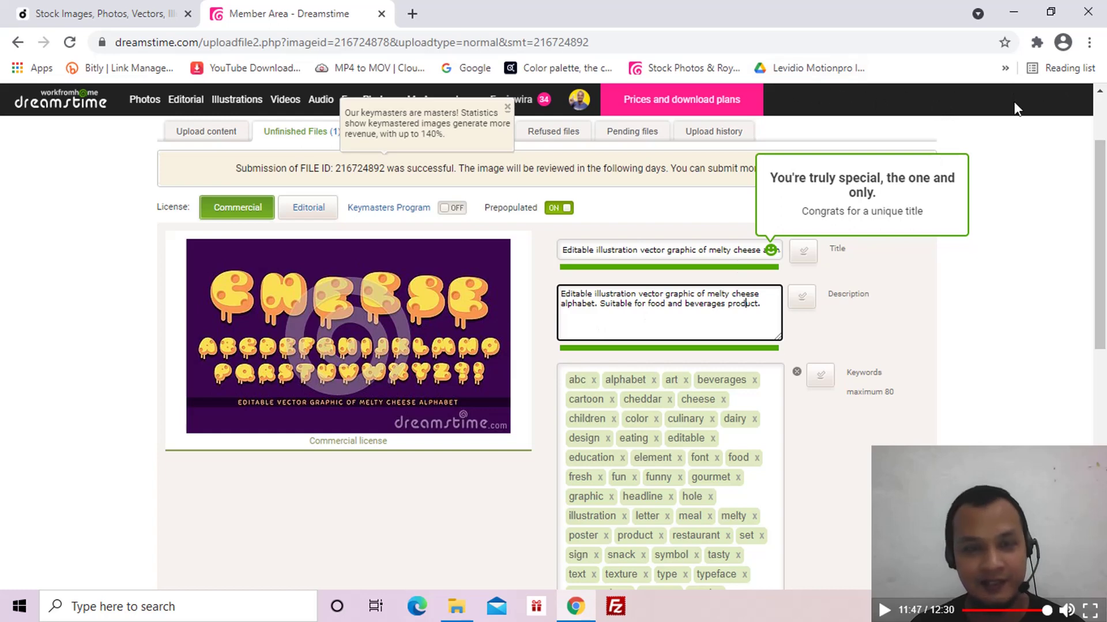
click(944, 326)
scroll(852, 384, down, 4)
scroll(852, 383, down, 4)
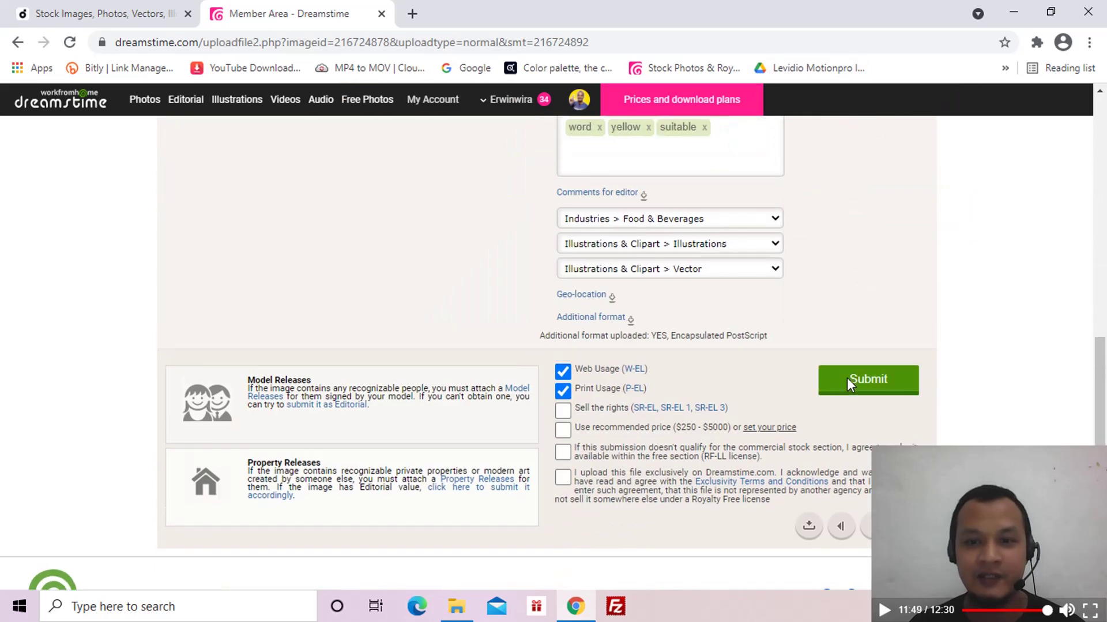
click(867, 381)
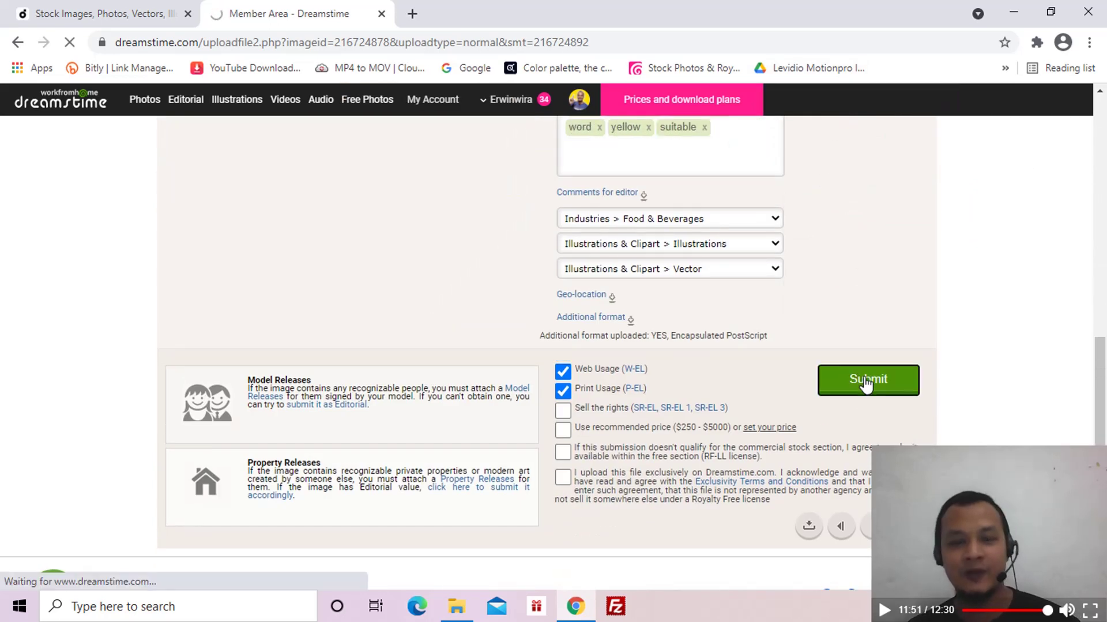